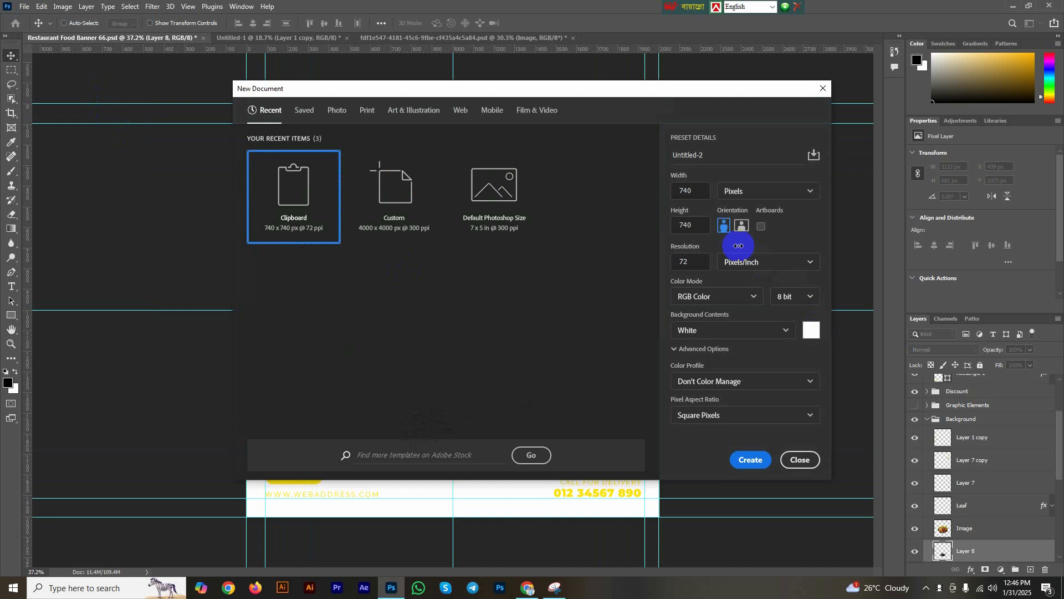
Create a new document 4000 px wide and 4000 px high at 300 pixels per inch.
click(694, 189)
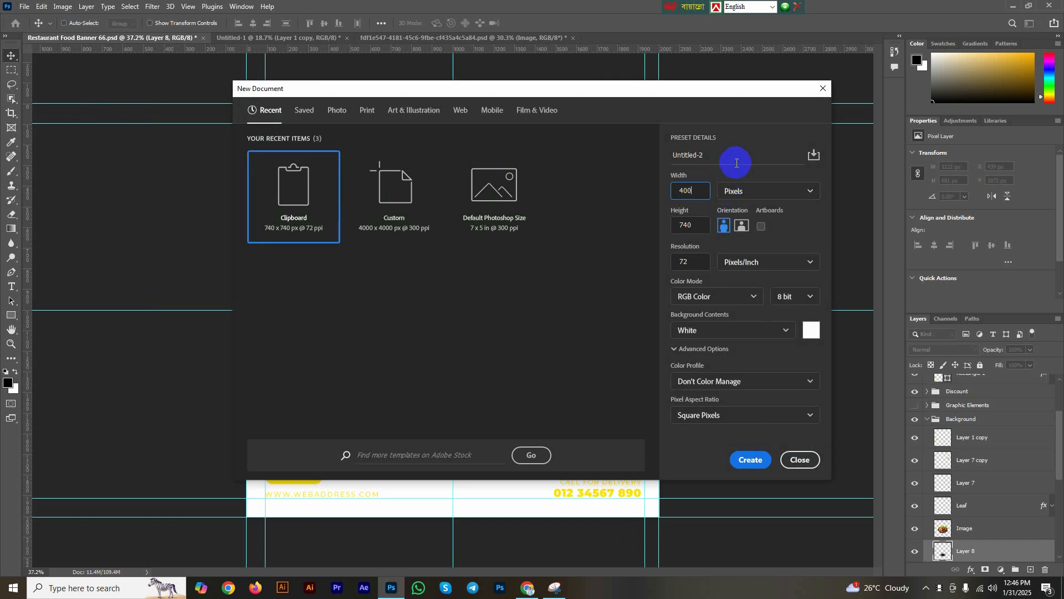
key(Tab)
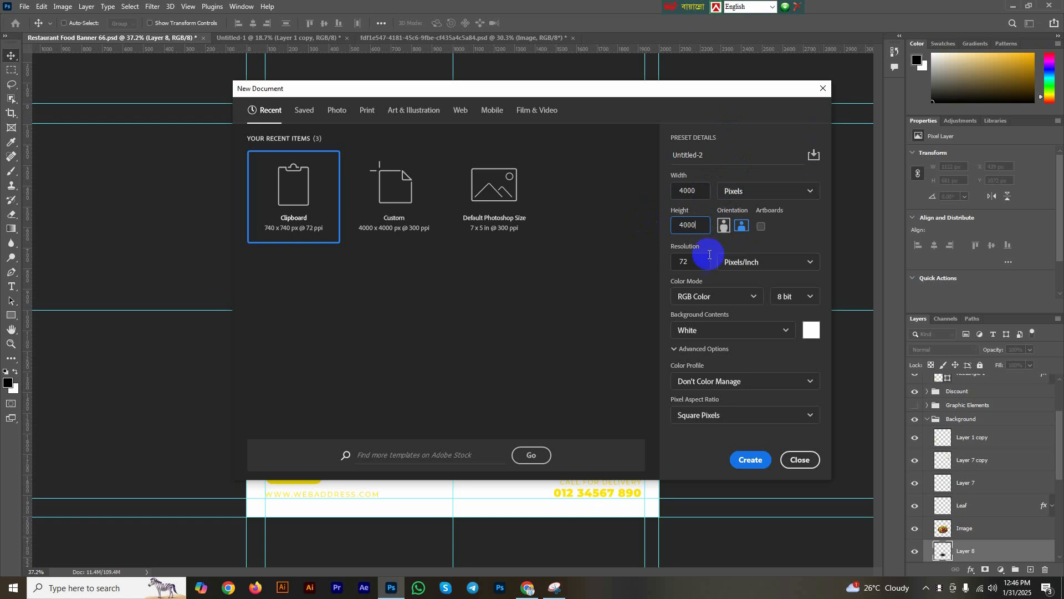
drag(692, 261, 667, 258)
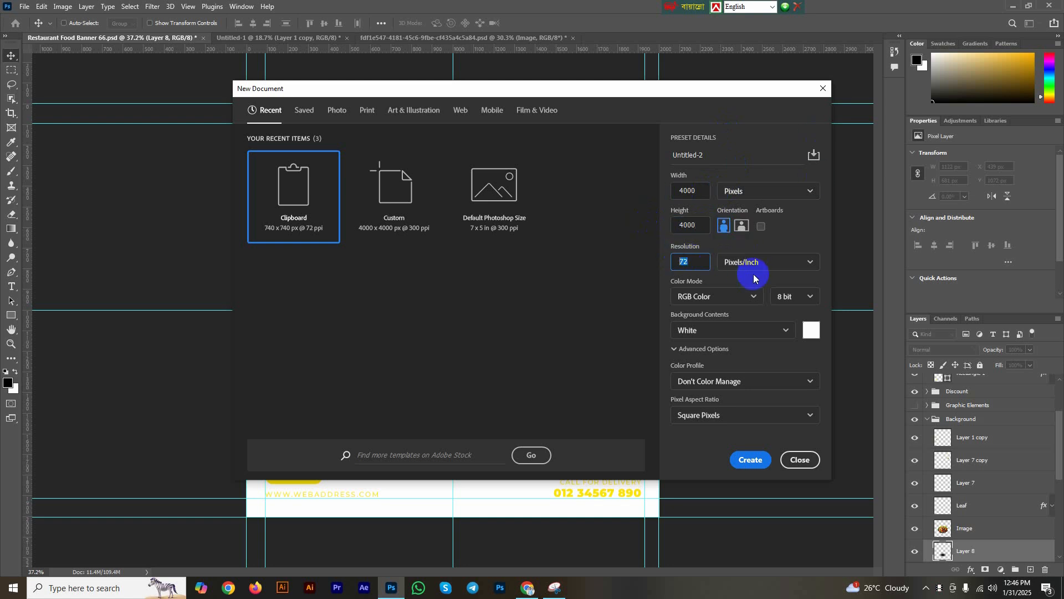
click(747, 471)
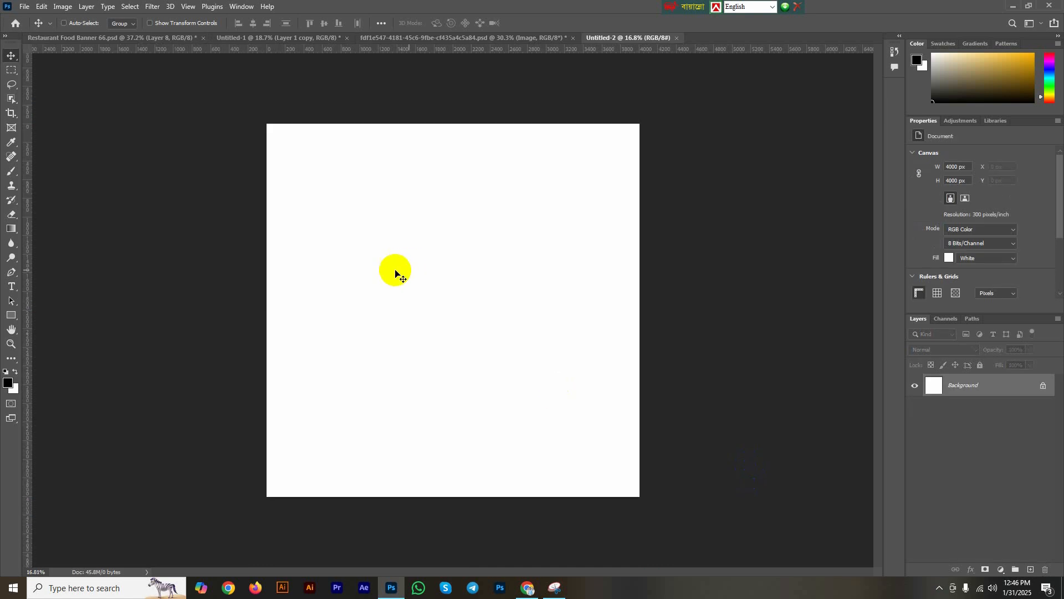
Draw a small rectangle of about 70 × 61 px in the canvas's upper-left corner and fill it with black.
key(ctrl+plus)
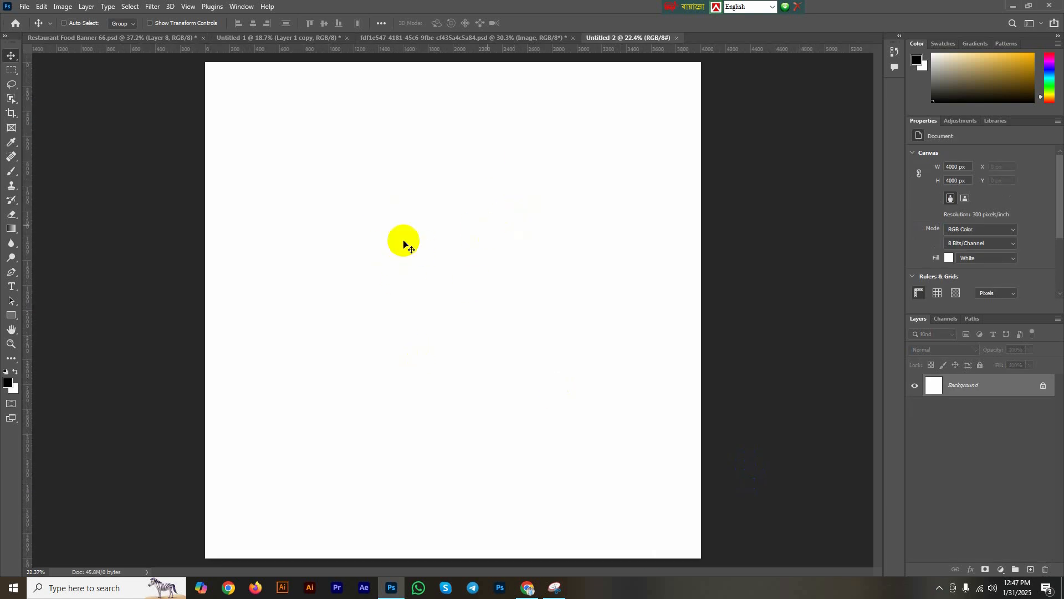
key(ctrl+minus)
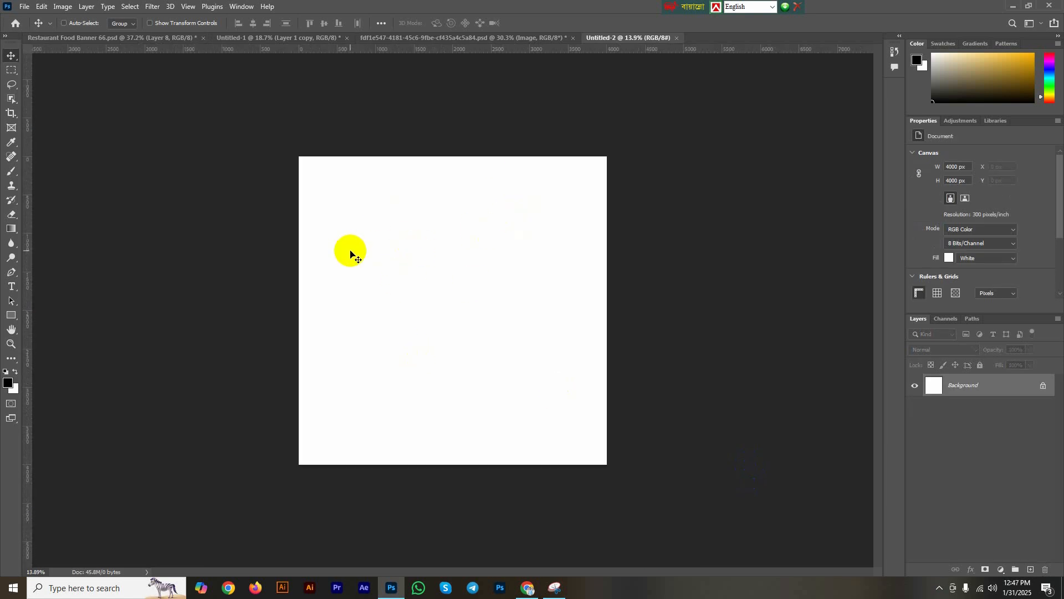
click(12, 316)
scroll(277, 141, up, 10)
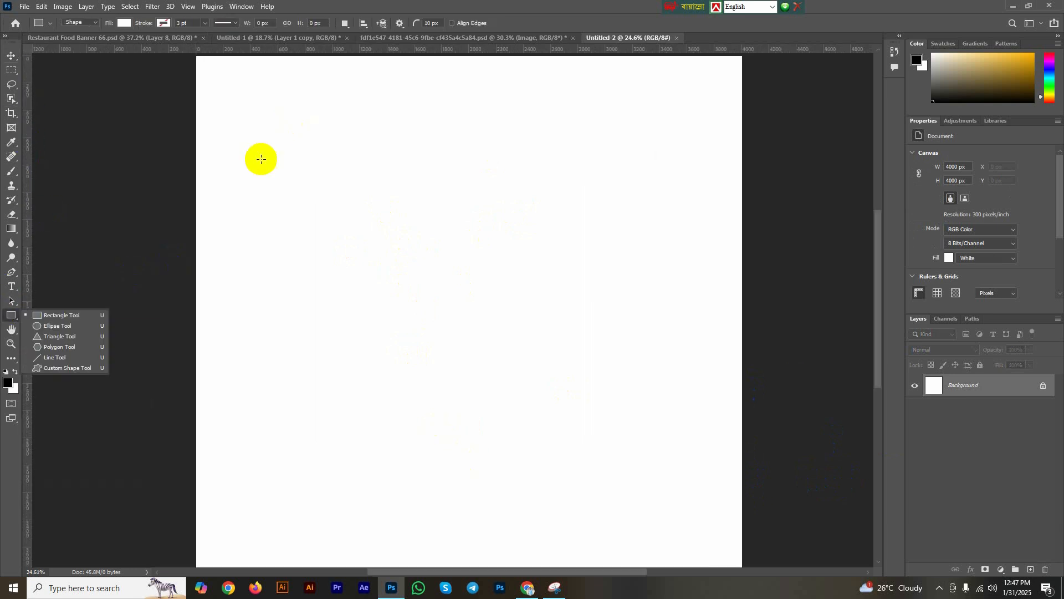
scroll(224, 90, up, 1)
key(space)
drag(211, 123, 245, 283)
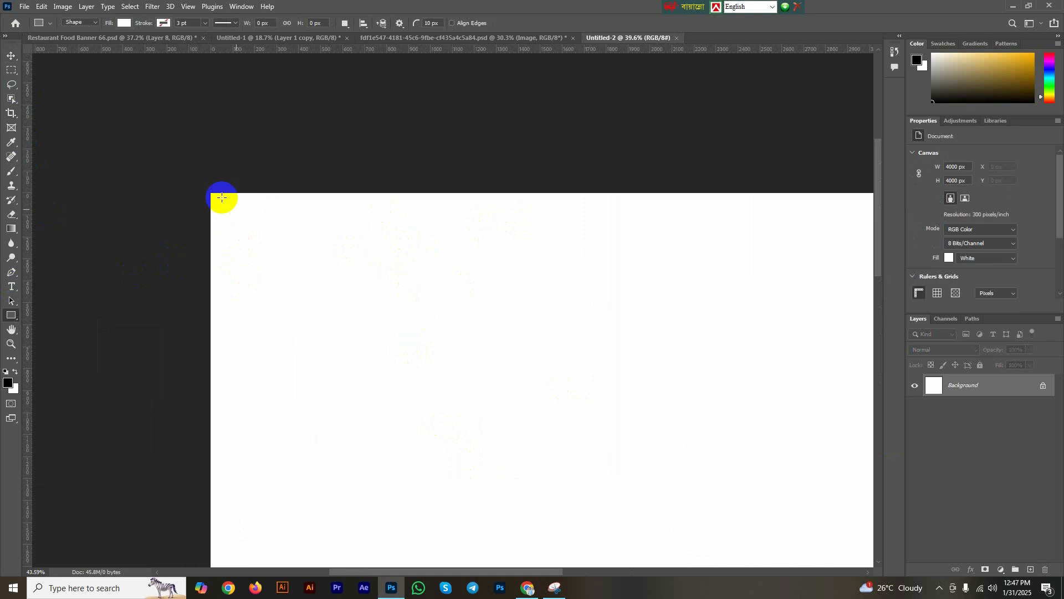
scroll(277, 222, up, 6)
drag(151, 165, 177, 188)
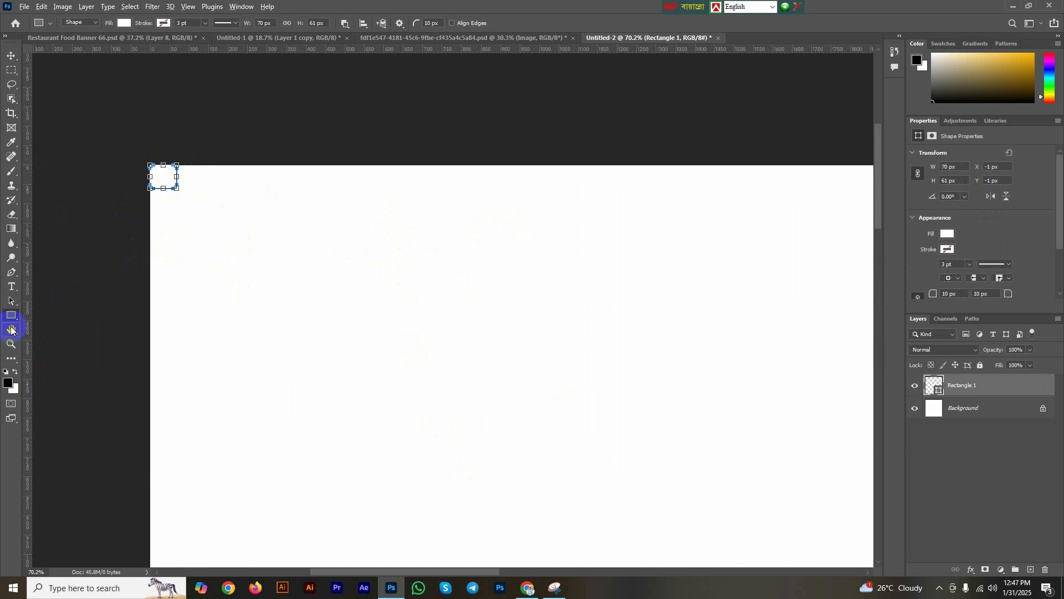
key(alt+BackSpace)
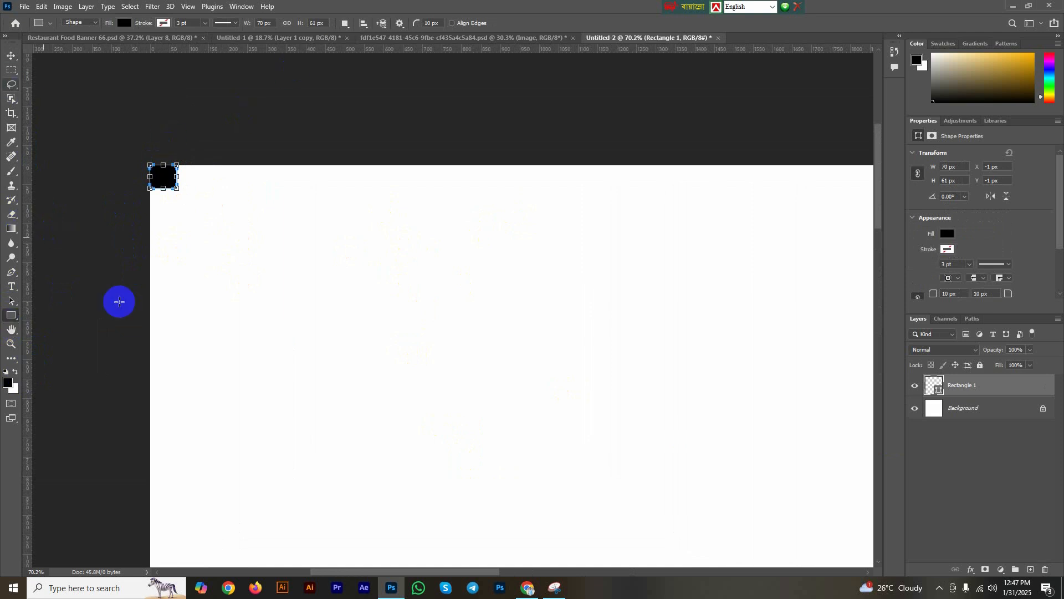
Create guides from the edges of the small black rectangle.
right_click(177, 183)
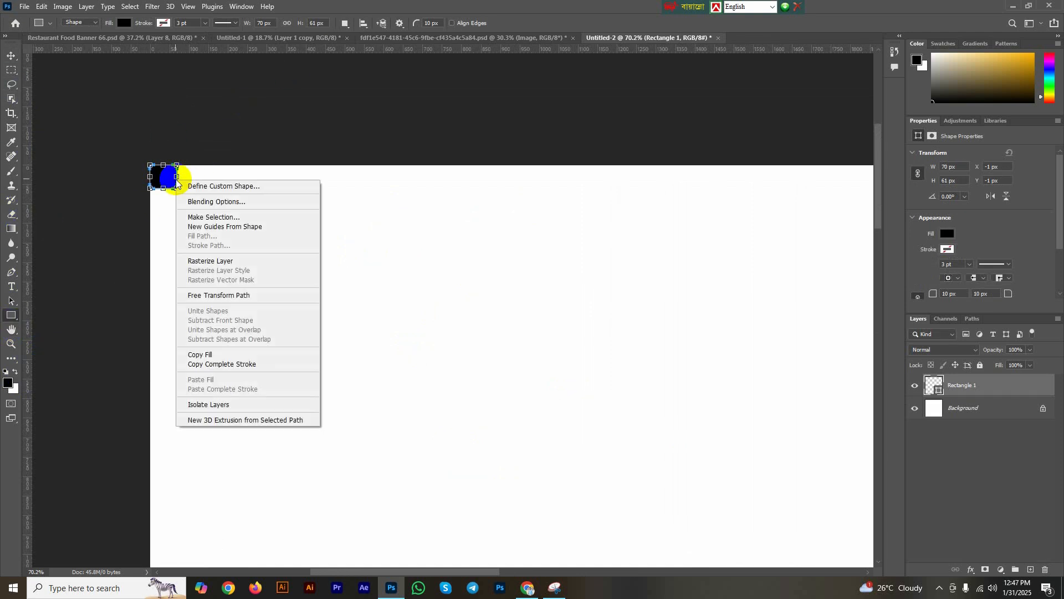
click(229, 227)
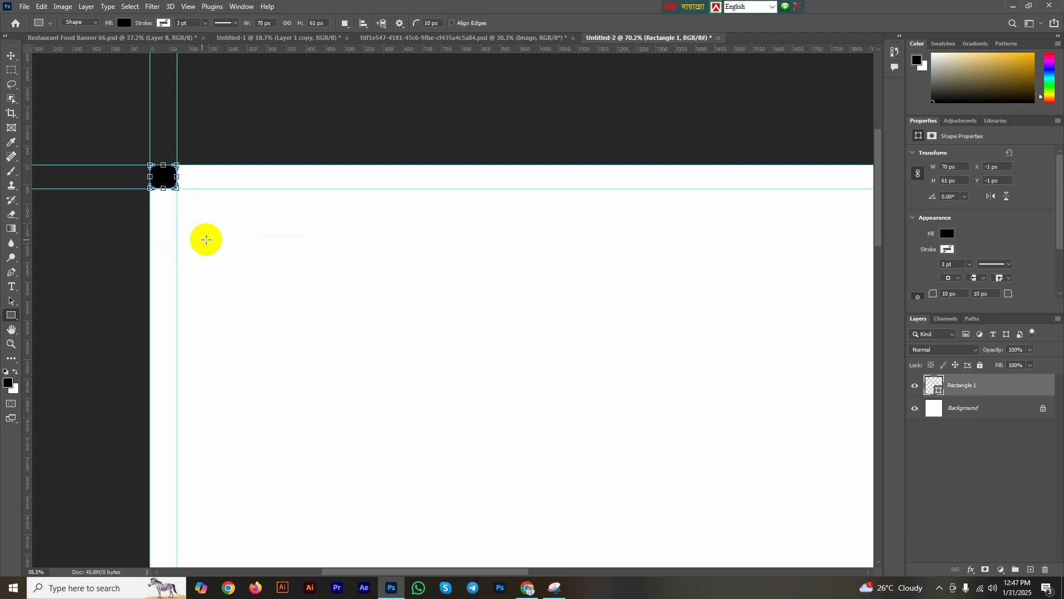
scroll(211, 244, down, 5)
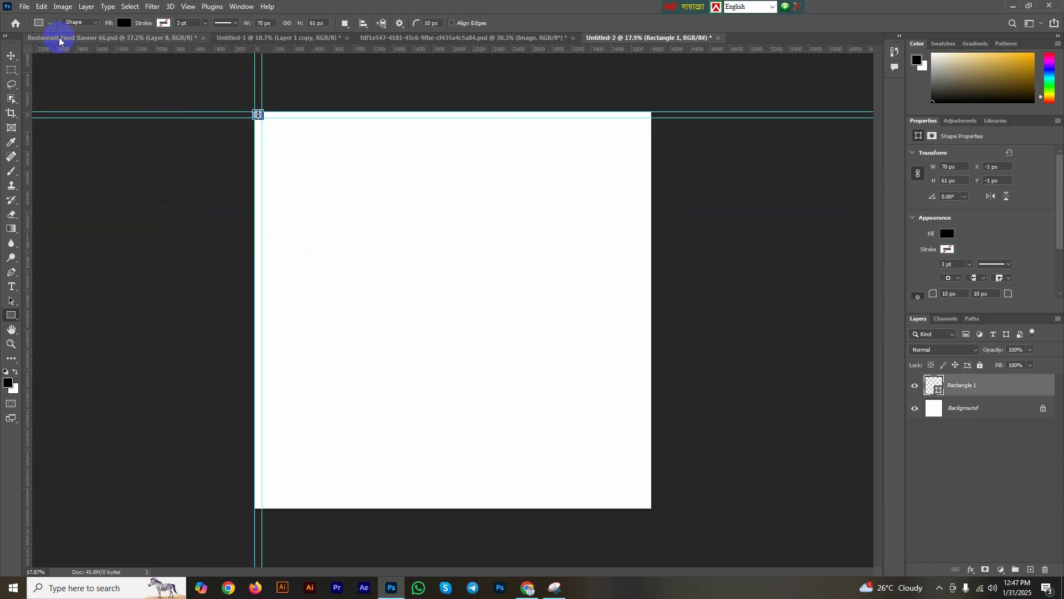
Remove the guides around the small black rectangle from view.
click(11, 55)
scroll(261, 119, up, 5)
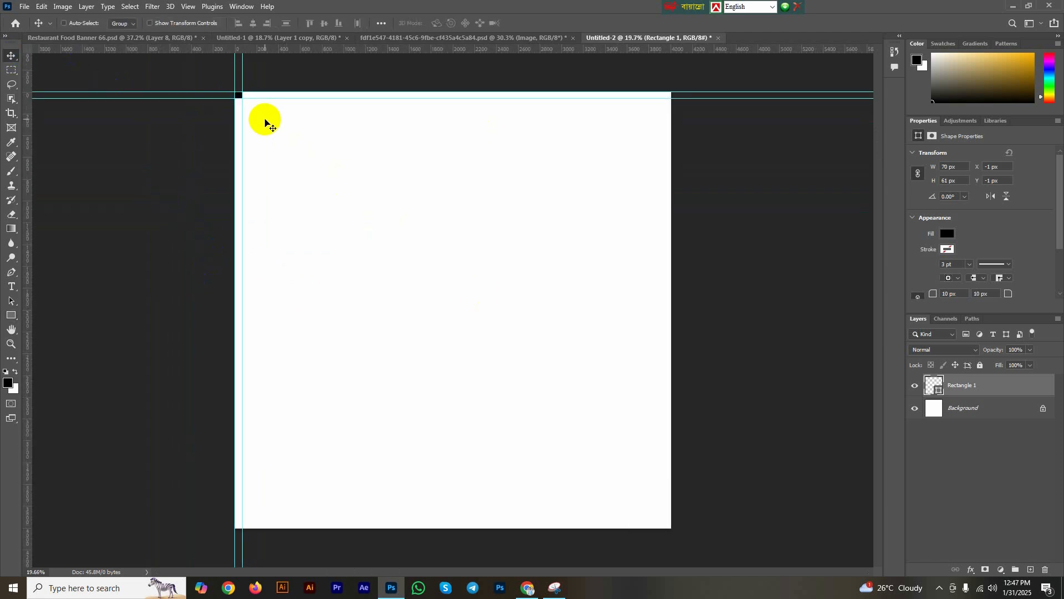
scroll(211, 132, up, 2)
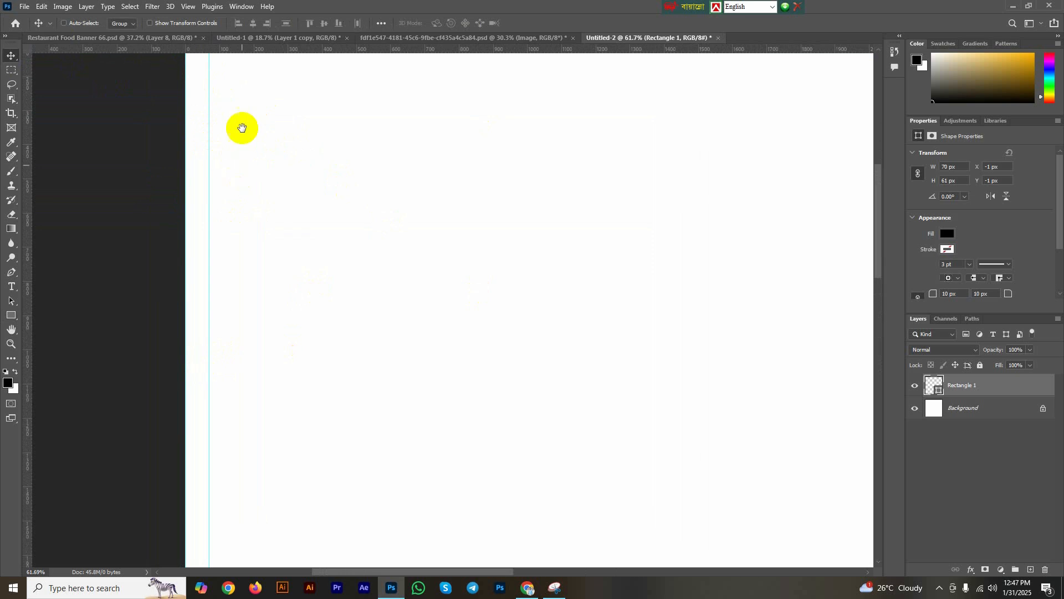
drag(243, 128, 283, 369)
key(ctrl+semicolon)
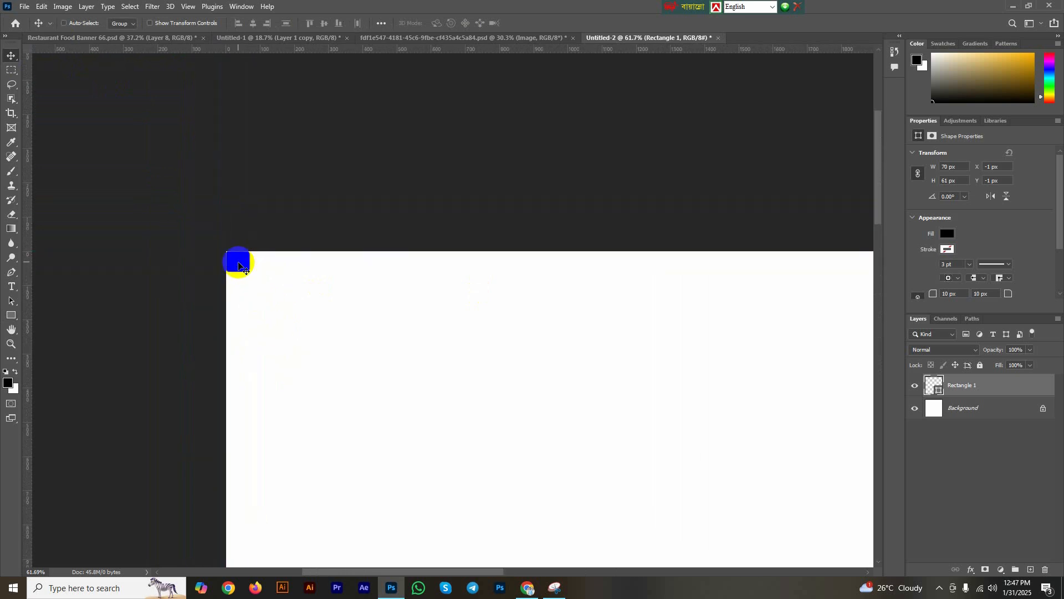
Scale the corner rectangle up proportionally to about 112 × 97 px and apply the transformation.
key(ctrl+t)
scroll(249, 273, up, 2)
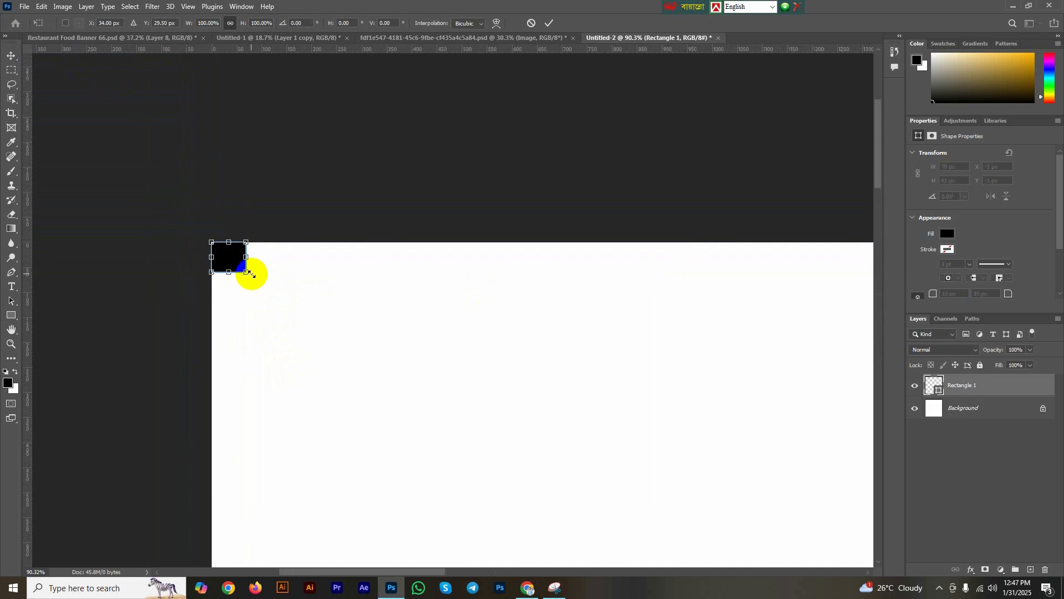
drag(248, 272, 264, 290)
scroll(264, 289, down, 3)
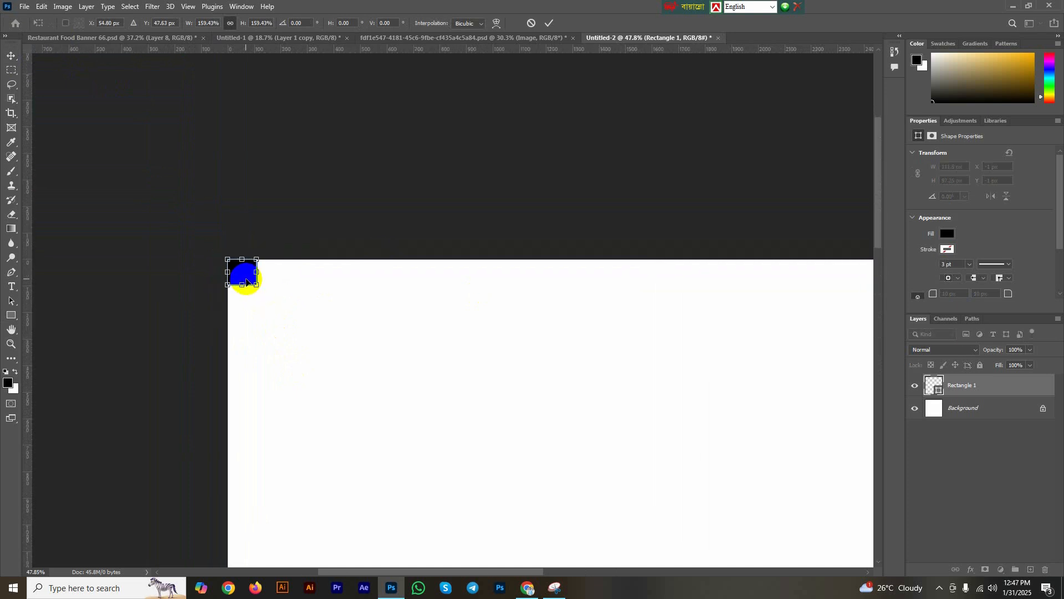
right_click(256, 286)
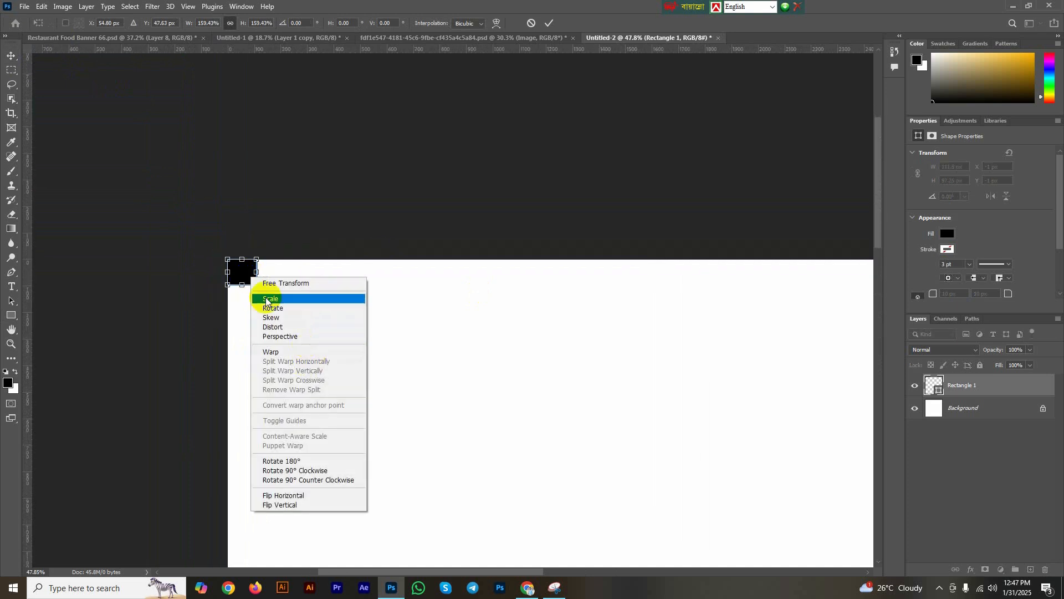
click(11, 314)
right_click(247, 277)
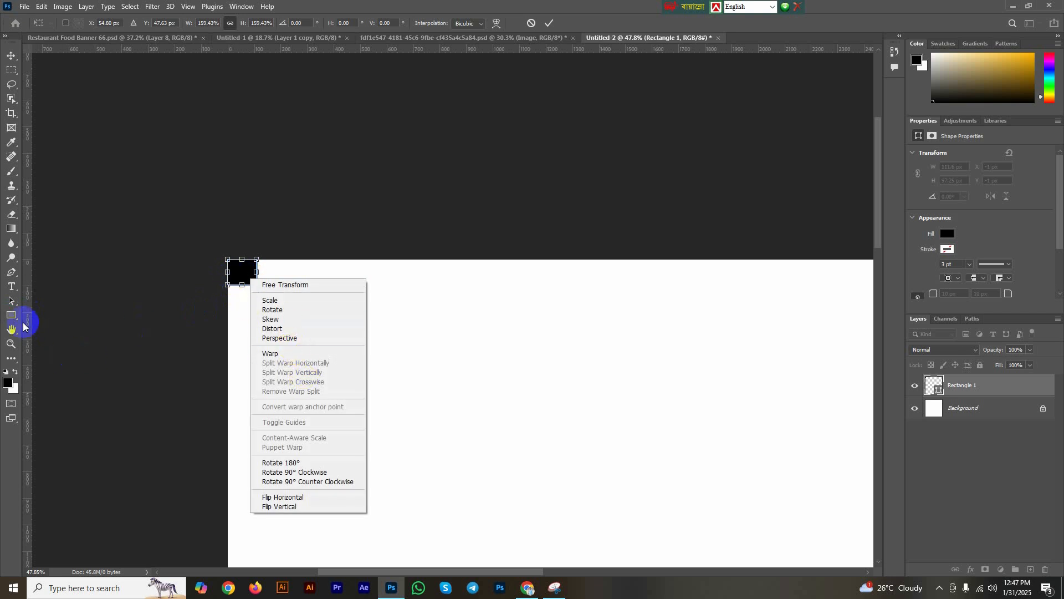
click(3, 310)
Create new guides from the enlarged rectangle in the canvas's upper-left corner.
right_click(258, 277)
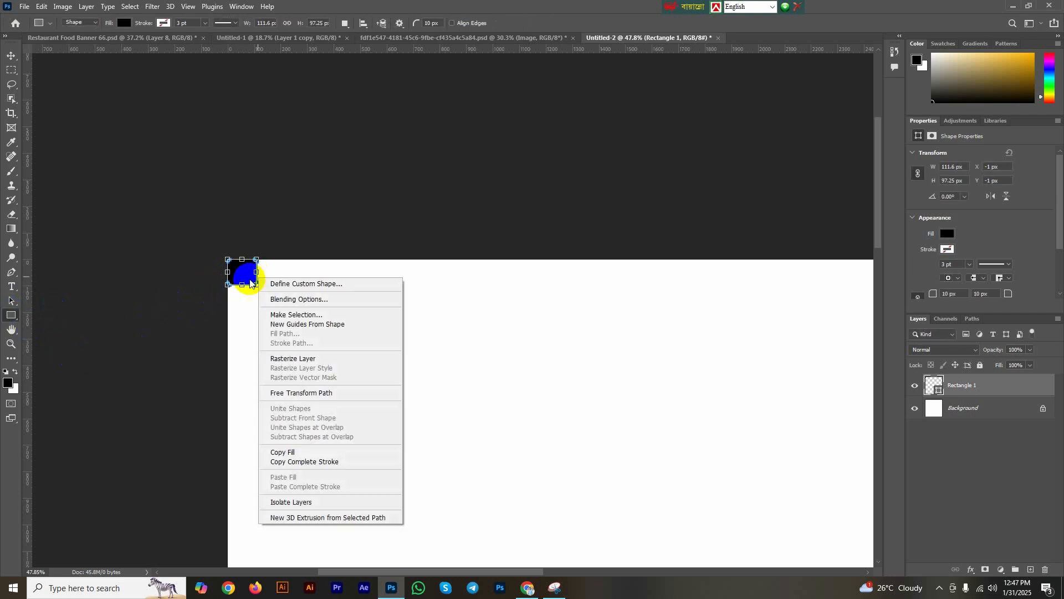
click(305, 326)
scroll(252, 323, down, 5)
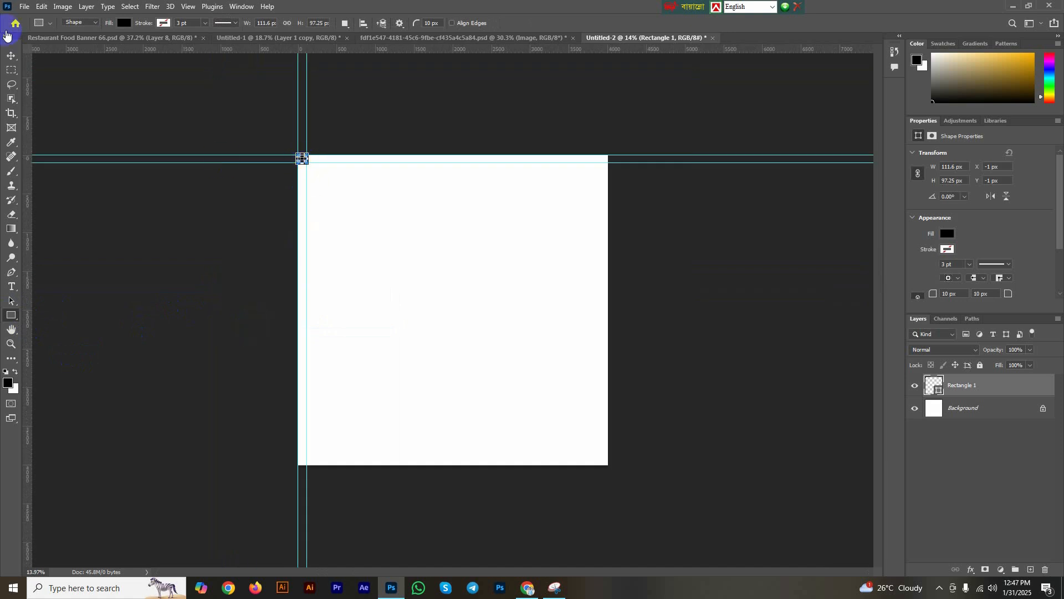
Duplicate the black rectangle and place the copy flush in the canvas's lower-right corner.
click(10, 56)
drag(301, 161, 603, 467)
scroll(614, 477, up, 5)
drag(731, 527, 593, 284)
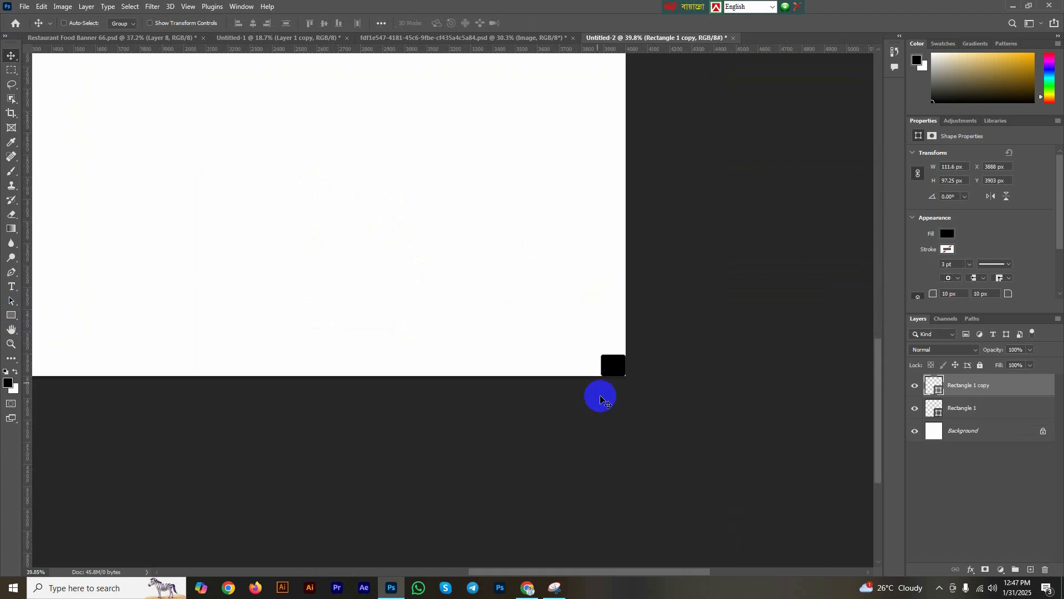
scroll(601, 399, up, 4)
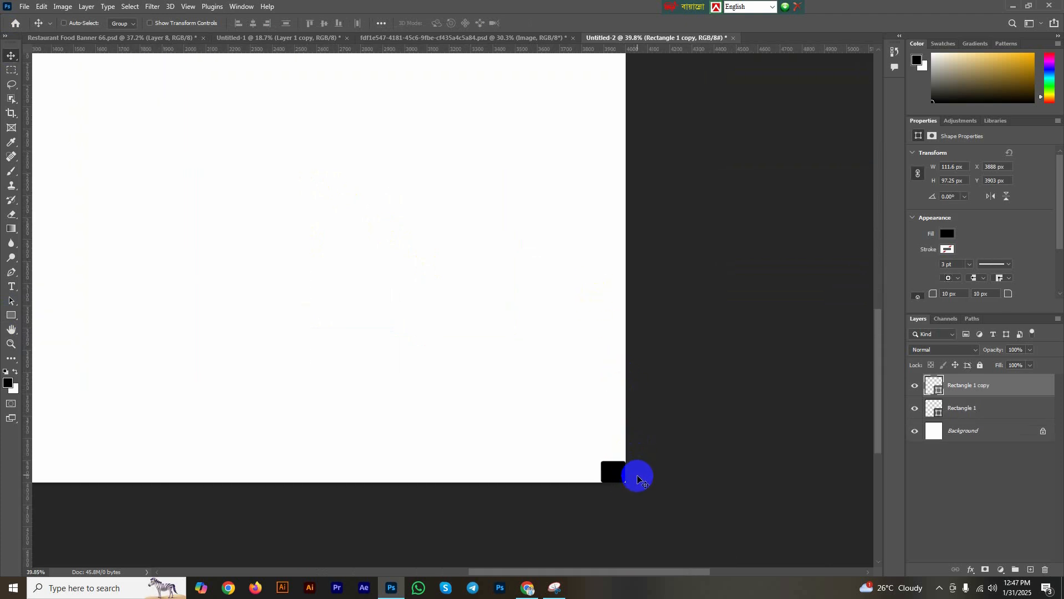
Create new guides from the duplicate rectangle in the lower-right corner.
right_click(617, 474)
click(636, 442)
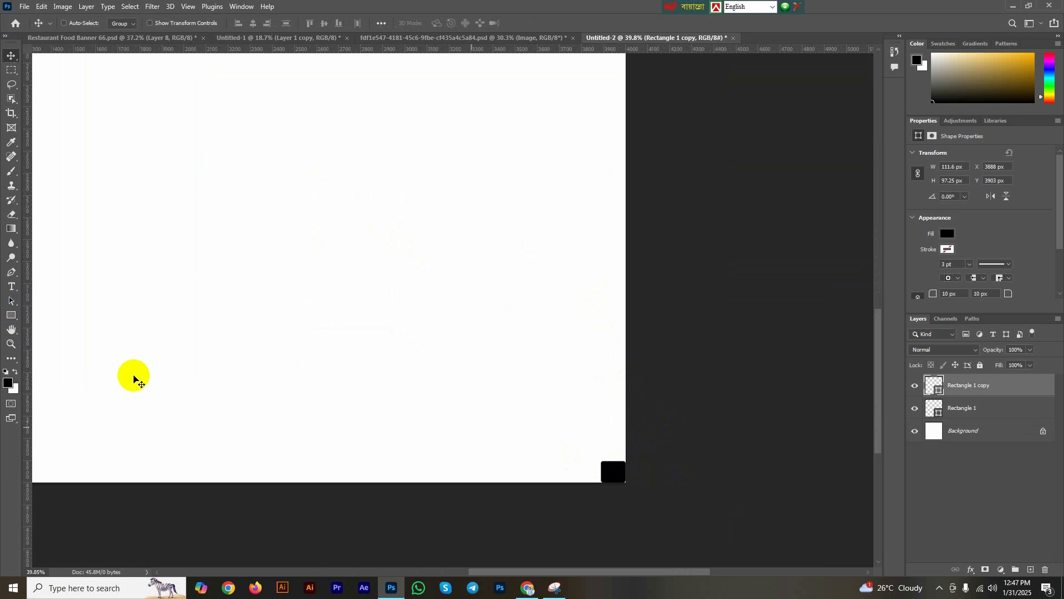
click(18, 320)
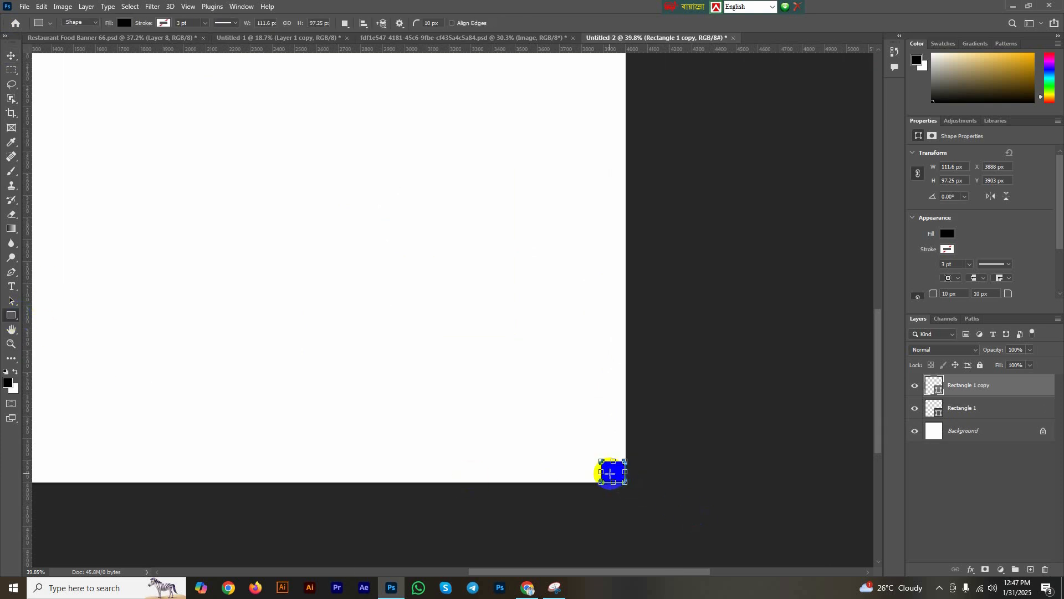
right_click(610, 474)
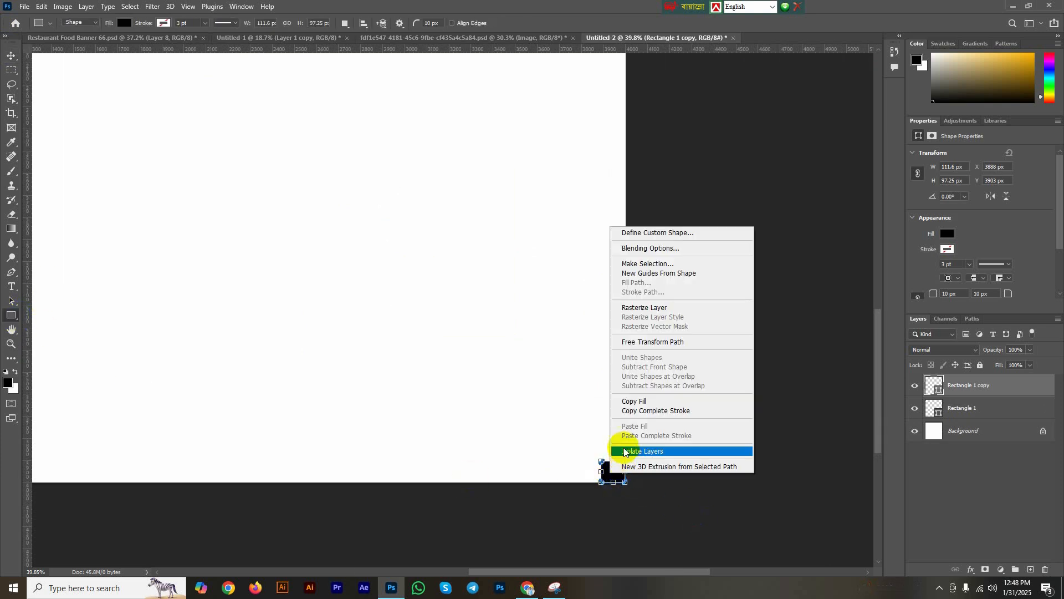
click(666, 273)
scroll(481, 403, down, 5)
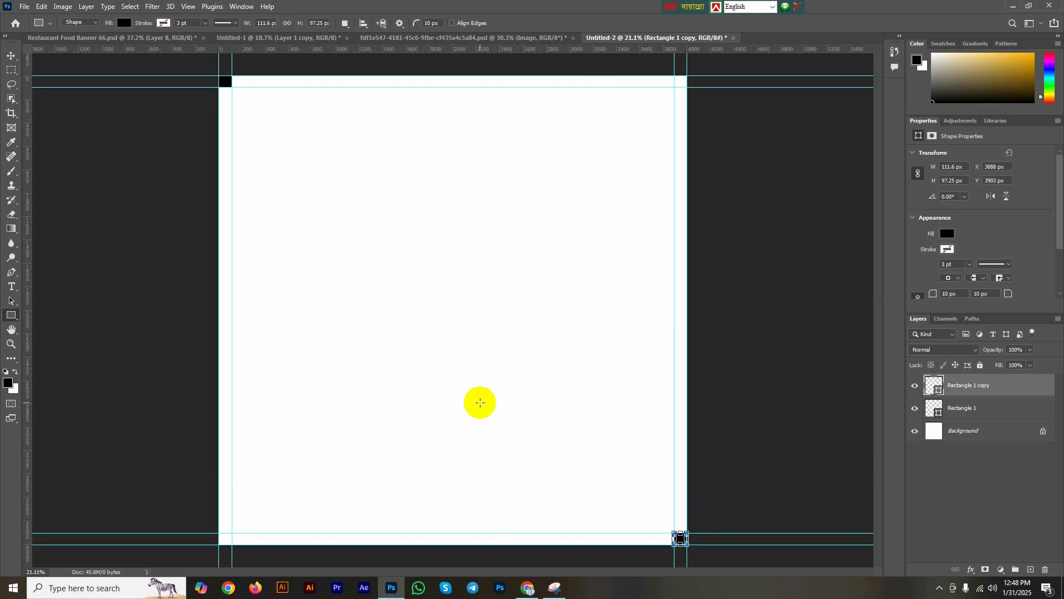
Delete both black rectangles, keeping the margin guides.
click(8, 59)
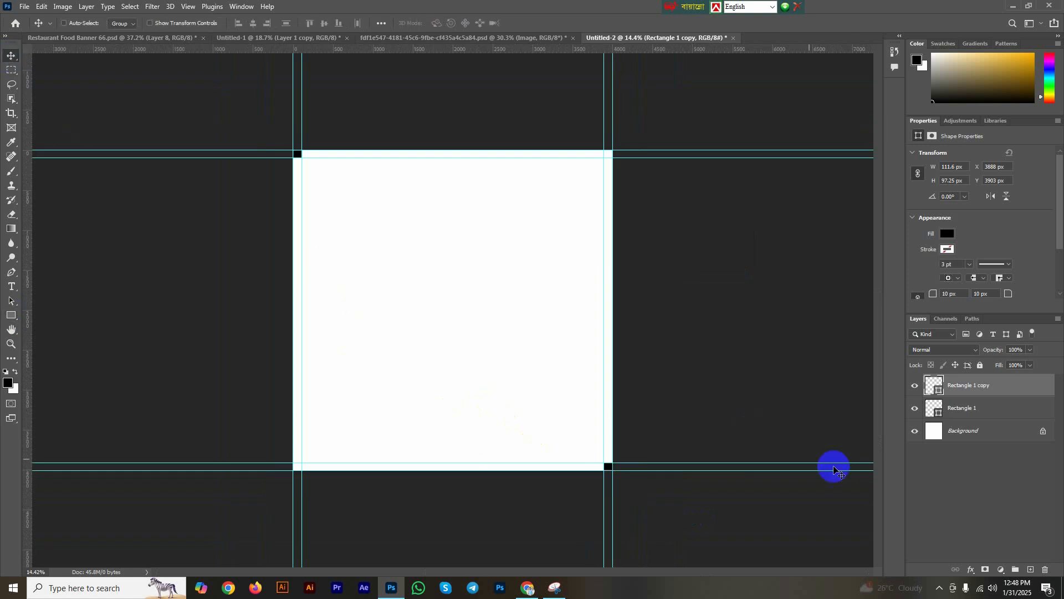
key(Delete)
key(Delete)
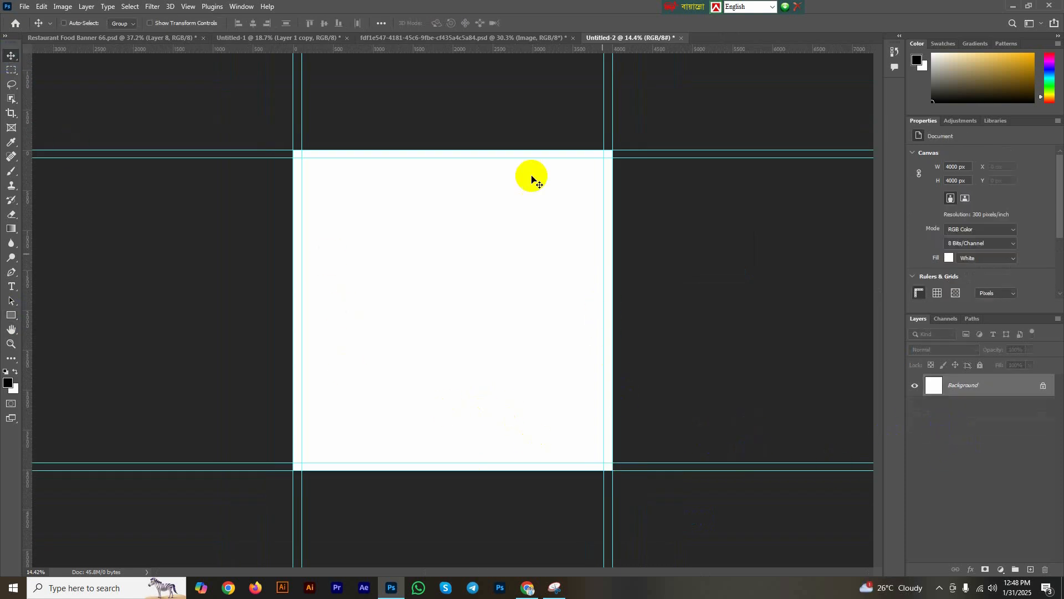
Add a new layer named BG above the Background layer.
scroll(603, 84, up, 3)
scroll(480, 272, down, 3)
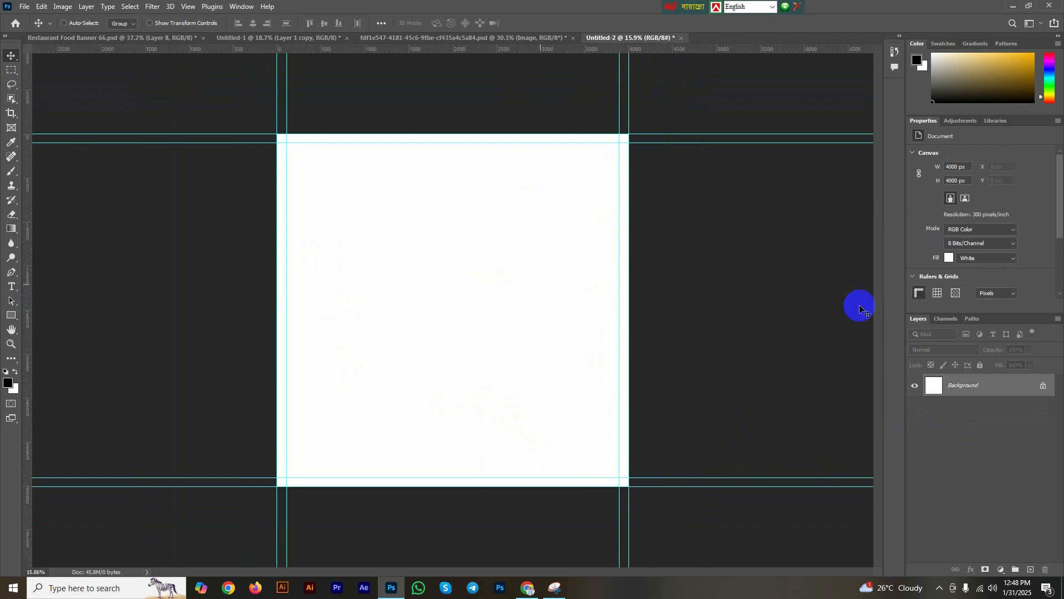
click(1031, 570)
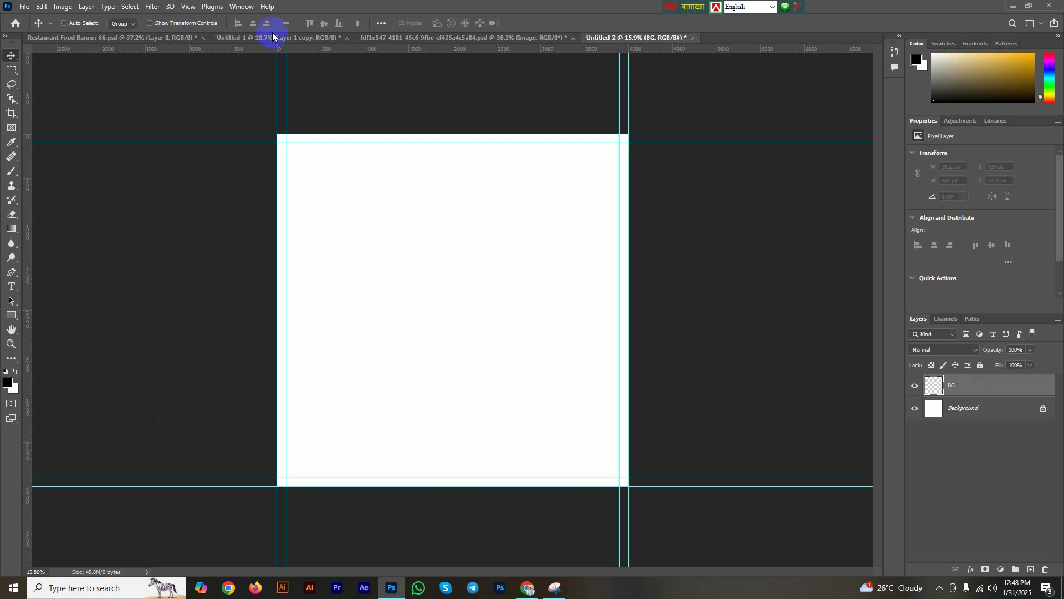
Switch to the Restaurant Food Banner 66.psd document and select its green BG shape layer.
click(155, 38)
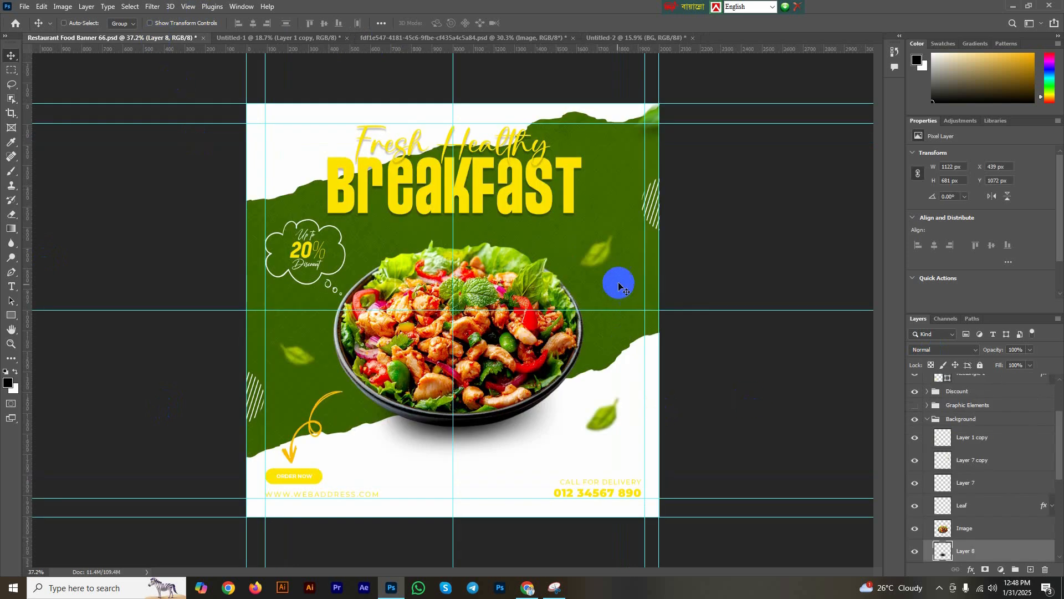
scroll(618, 280, up, 5)
scroll(1008, 498, down, 5)
scroll(1007, 497, down, 1)
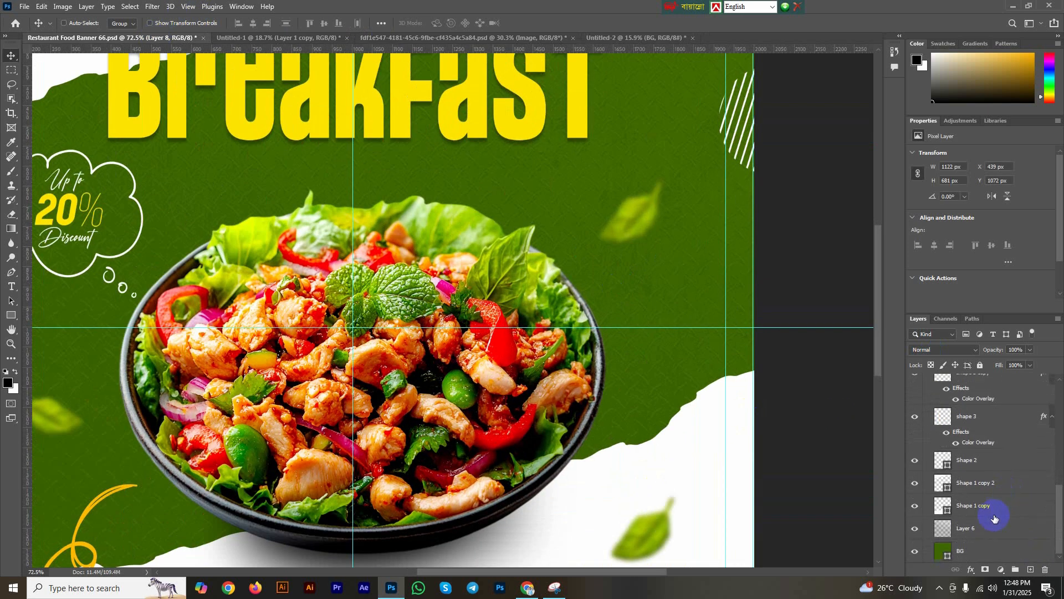
click(941, 554)
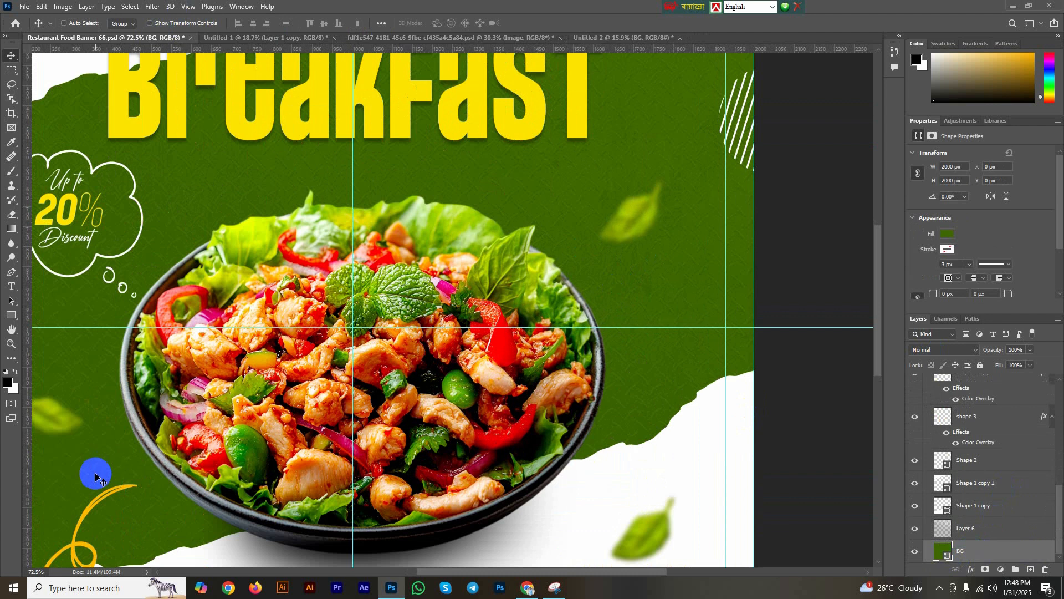
Copy the hex code 3e6700 from the BG shape's fill colour and return to the Untitled-2 document.
double_click(941, 553)
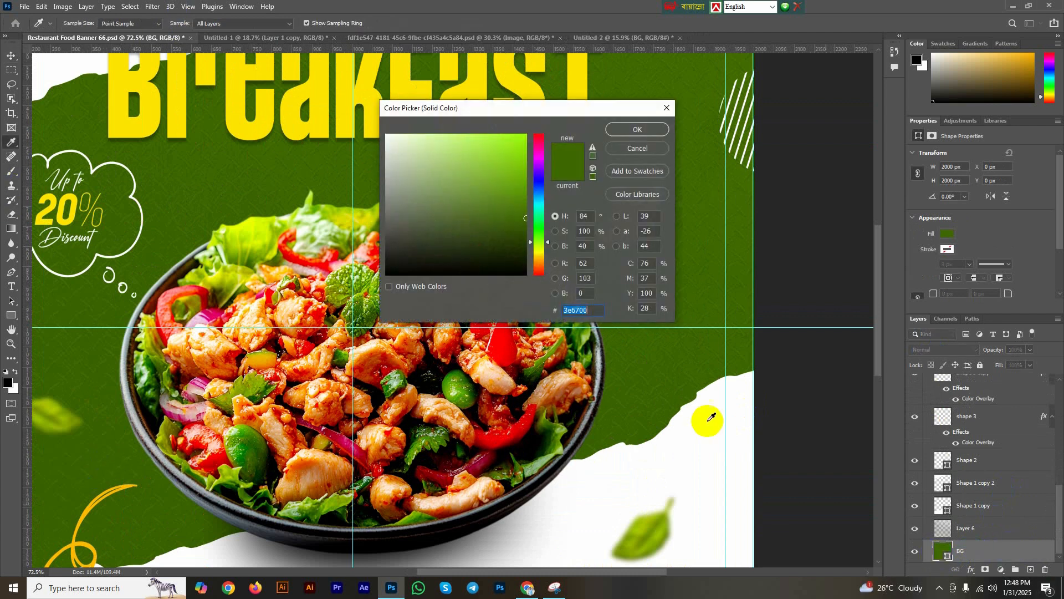
right_click(577, 310)
click(632, 344)
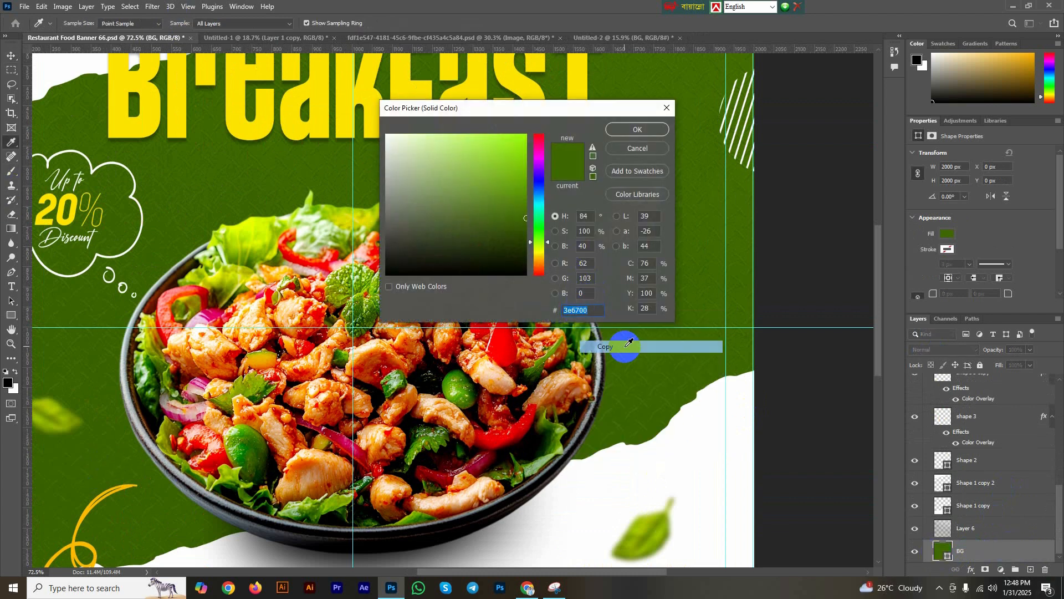
click(652, 133)
click(616, 38)
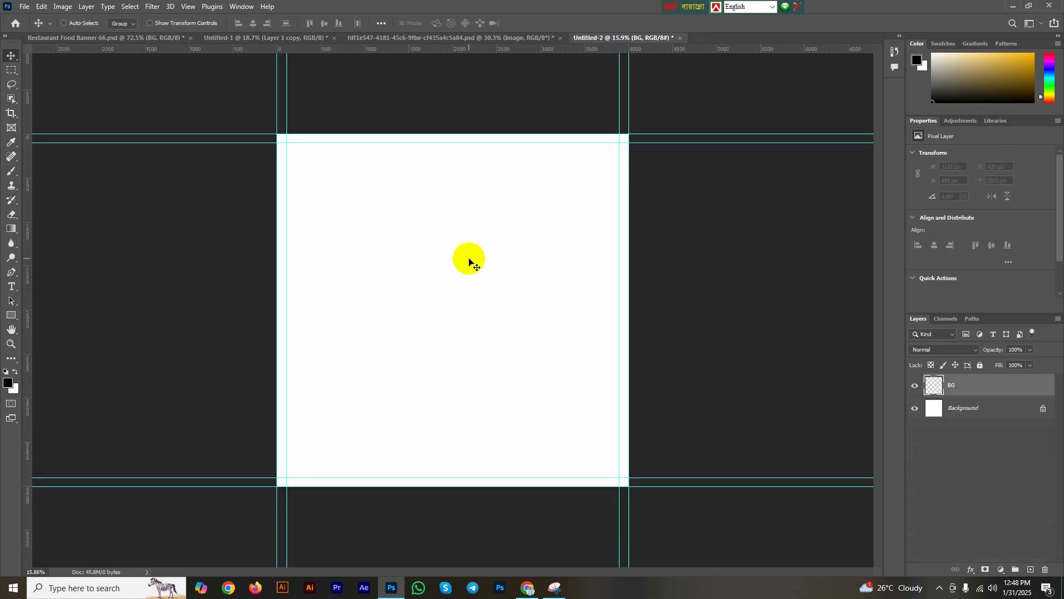
Set the foreground colour to 3e6700 and fill the empty BG layer with it.
click(8, 383)
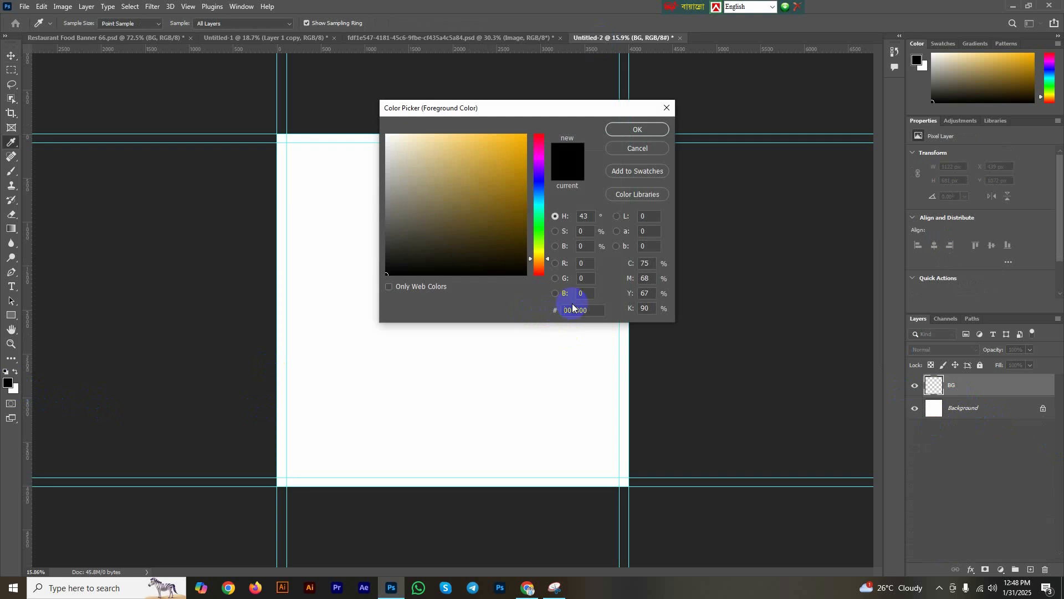
key(ctrl+v)
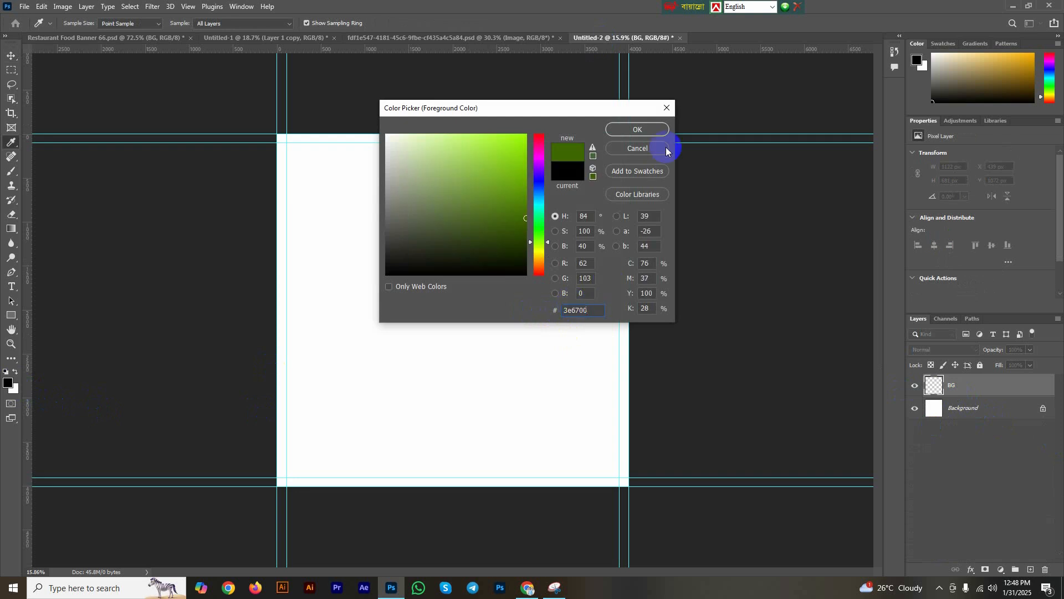
click(637, 130)
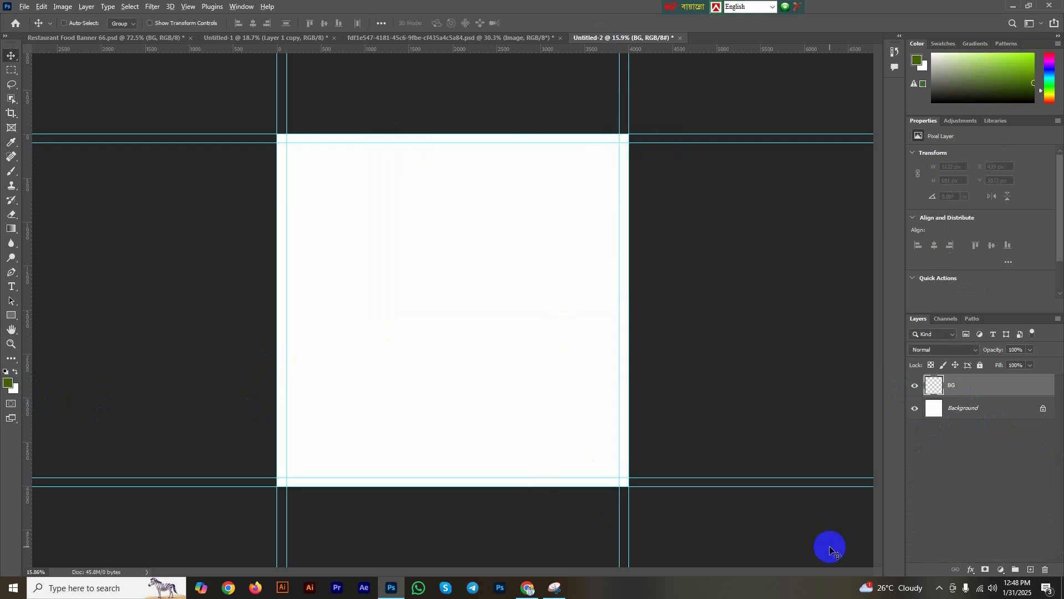
key(alt+BackSpace)
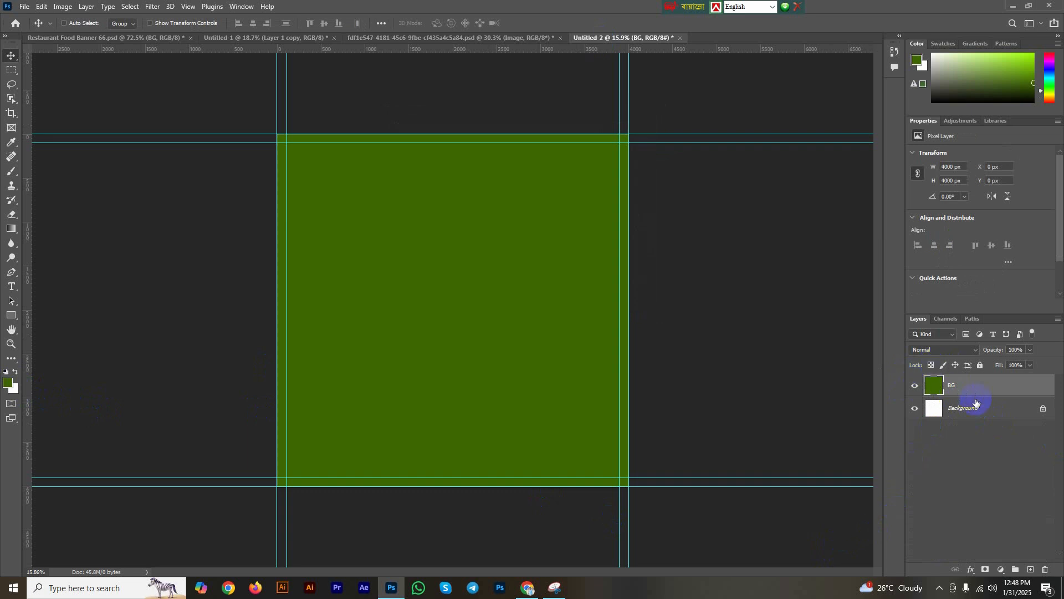
Check the finished banner for reference, return to Untitled-2 and convert the BG layer to a smart object.
click(95, 38)
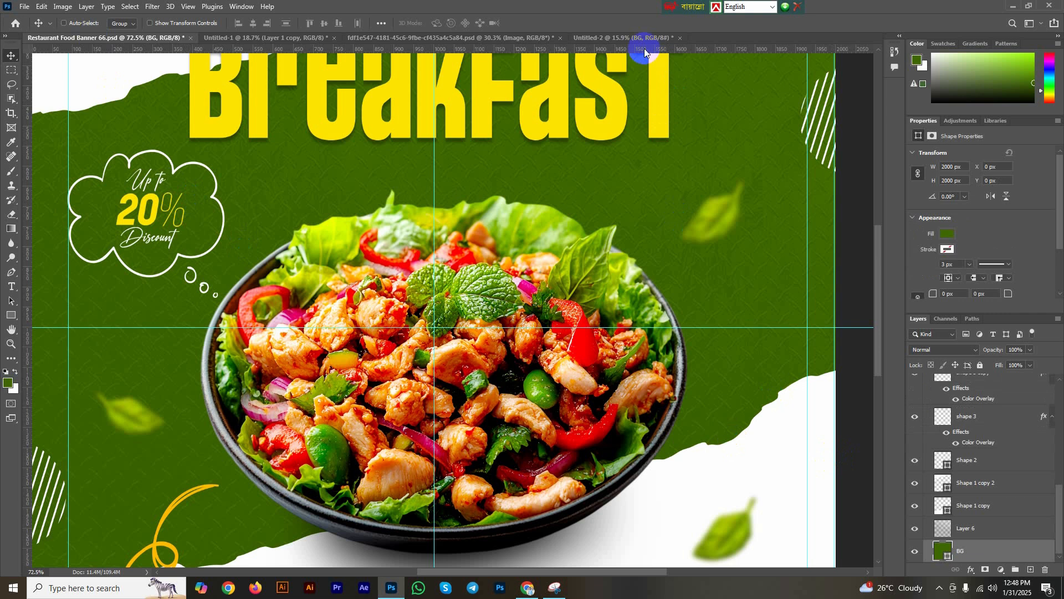
click(623, 38)
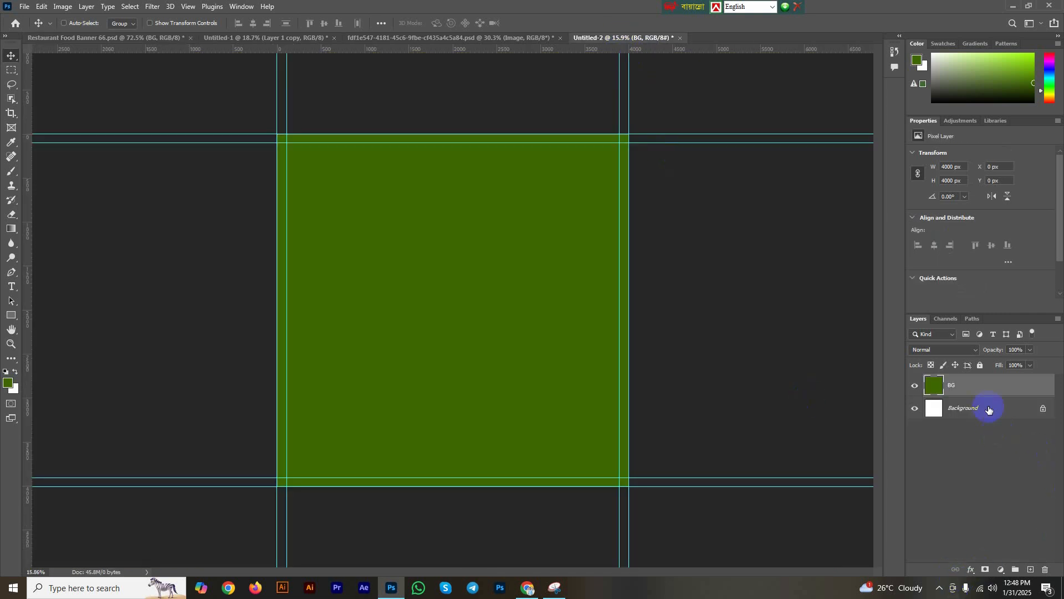
right_click(996, 383)
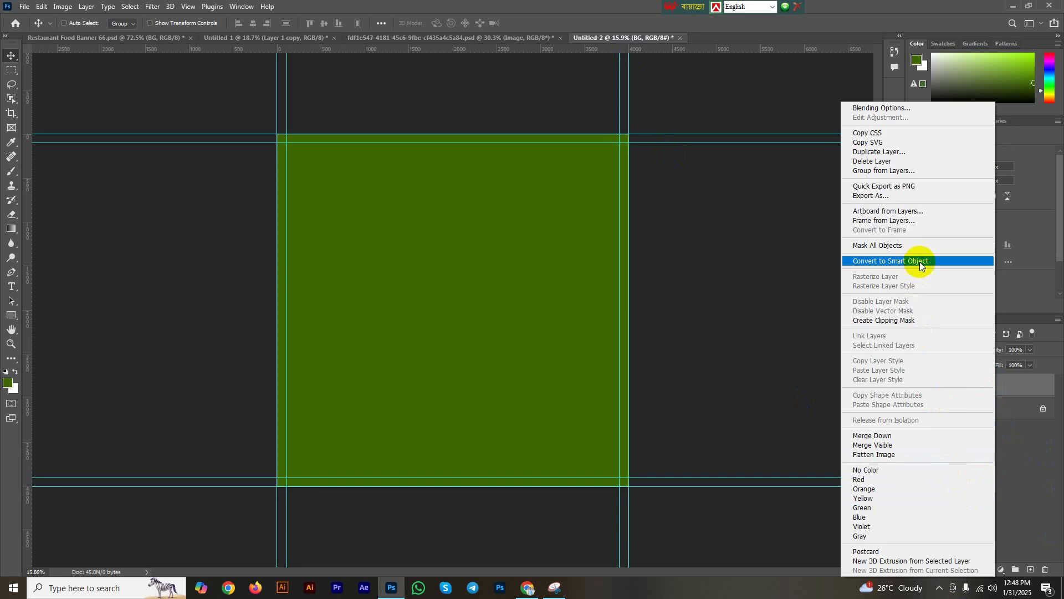
click(920, 262)
click(977, 547)
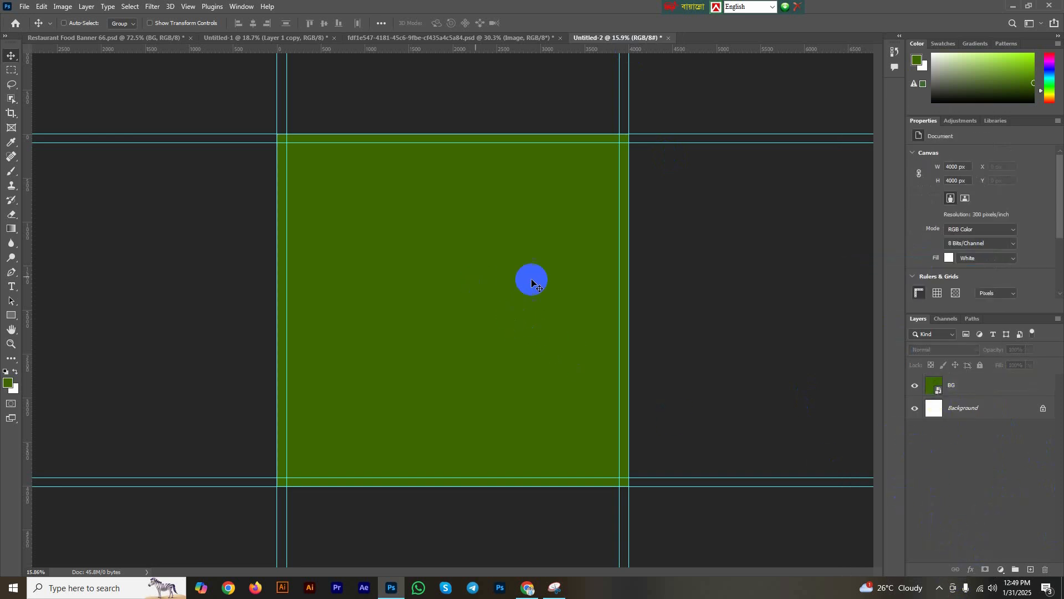
click(998, 395)
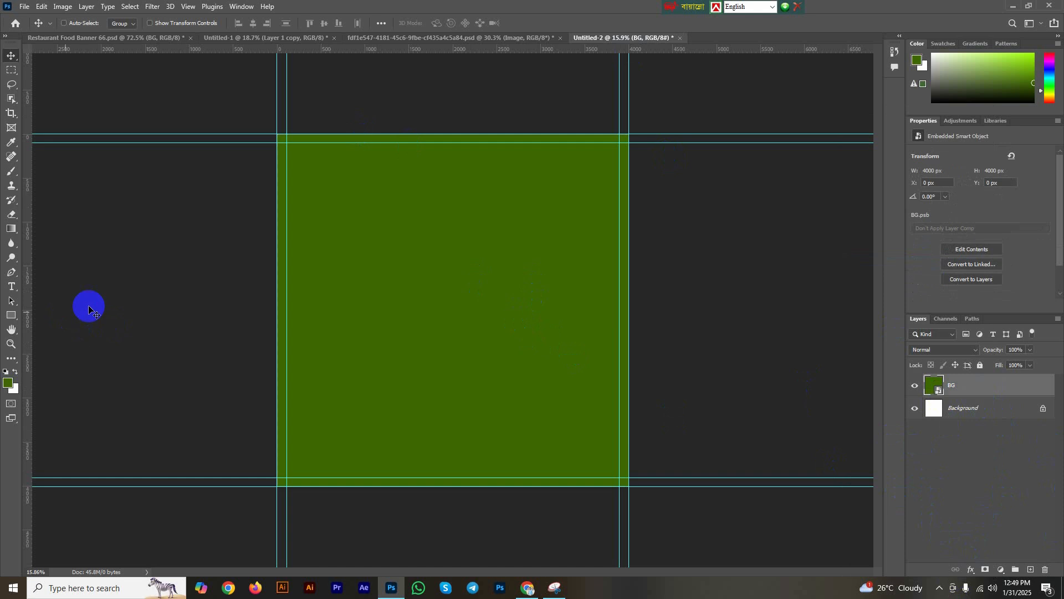
Add a horizontal and a vertical guide through the canvas centre, using the BG layer's transform box as reference.
key(ctrl)
key(ctrl+t)
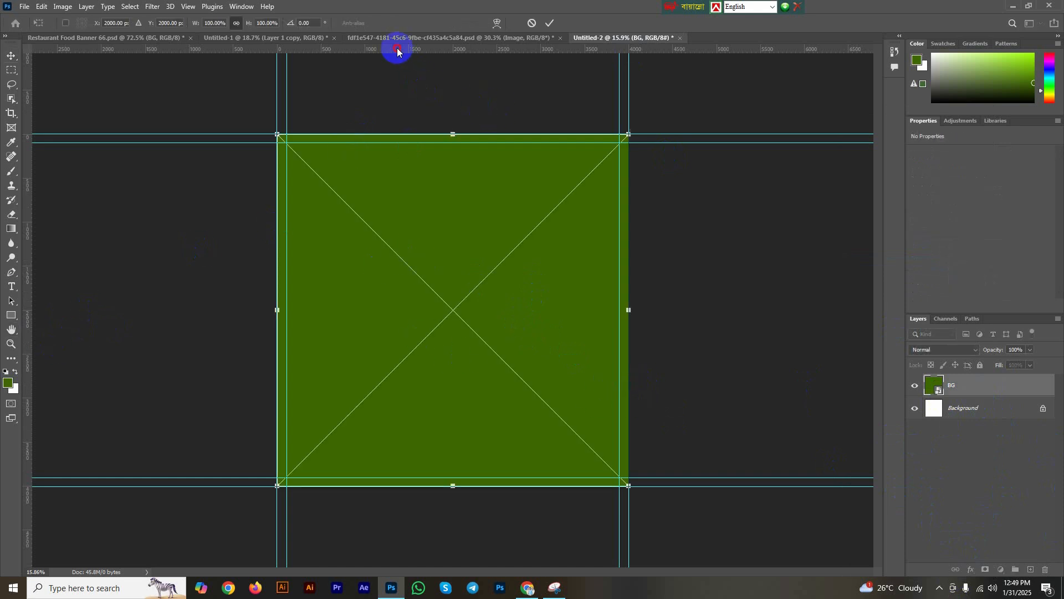
drag(397, 51, 401, 309)
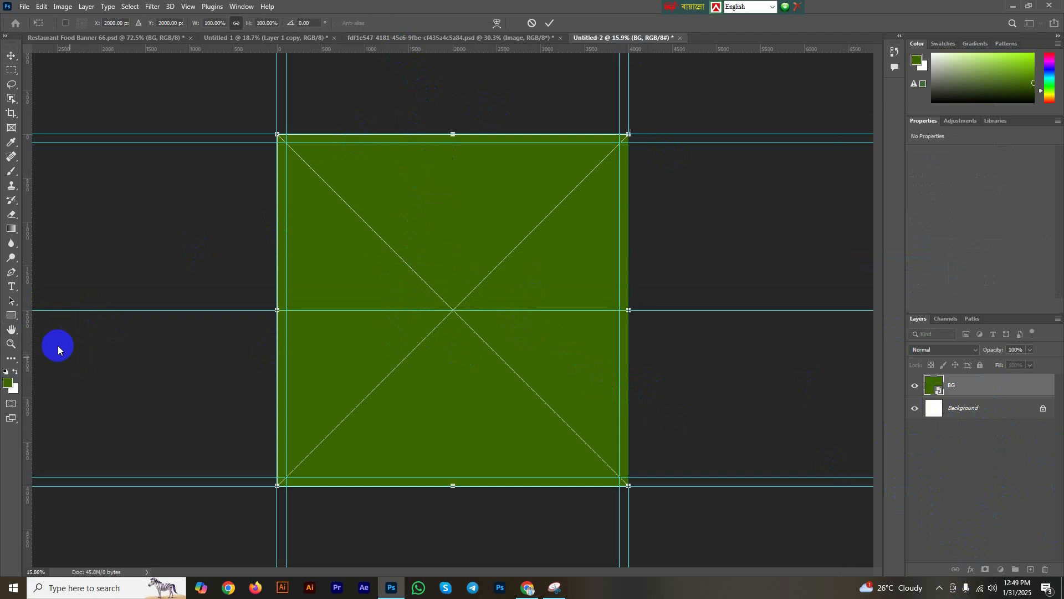
drag(28, 299, 454, 347)
key(Return)
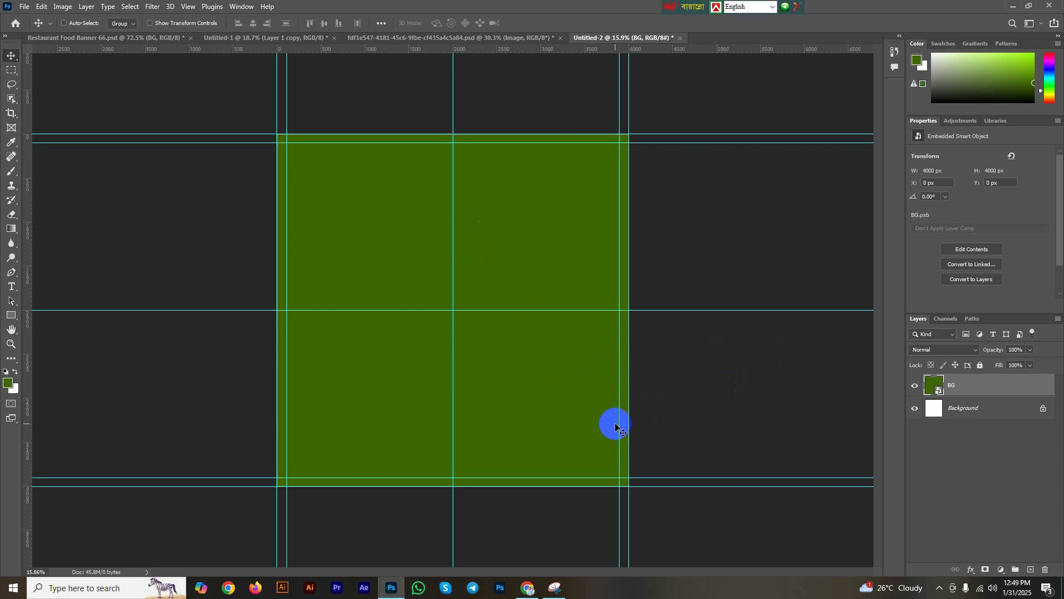
Copy the salad bowl image from its own document into Untitled-2, enlarge it to about 124% and centre it on the vertical guide.
drag(616, 427, 440, 354)
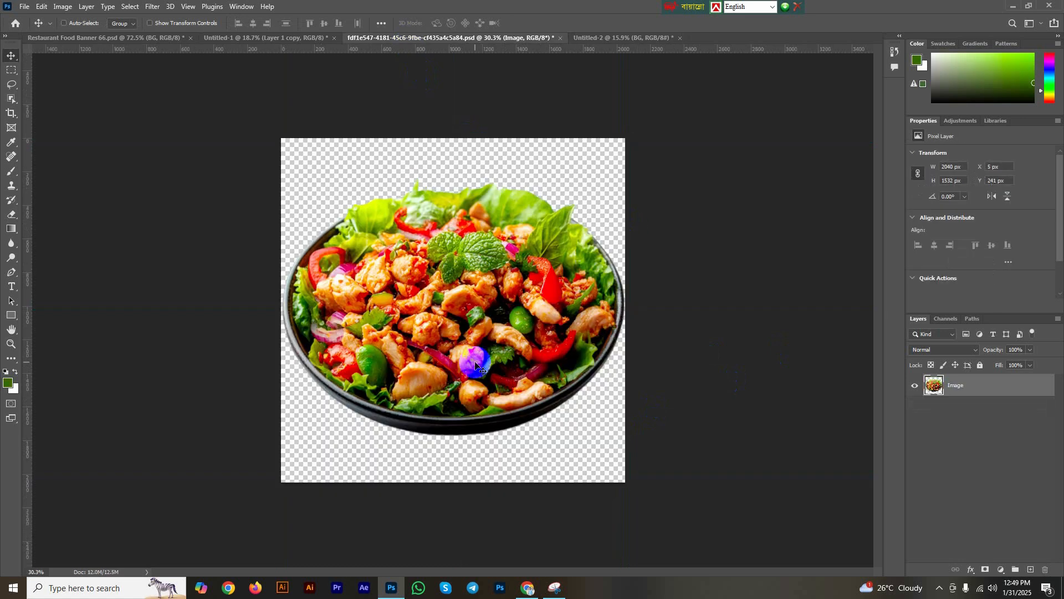
drag(487, 324, 453, 320)
key(ctrl+t)
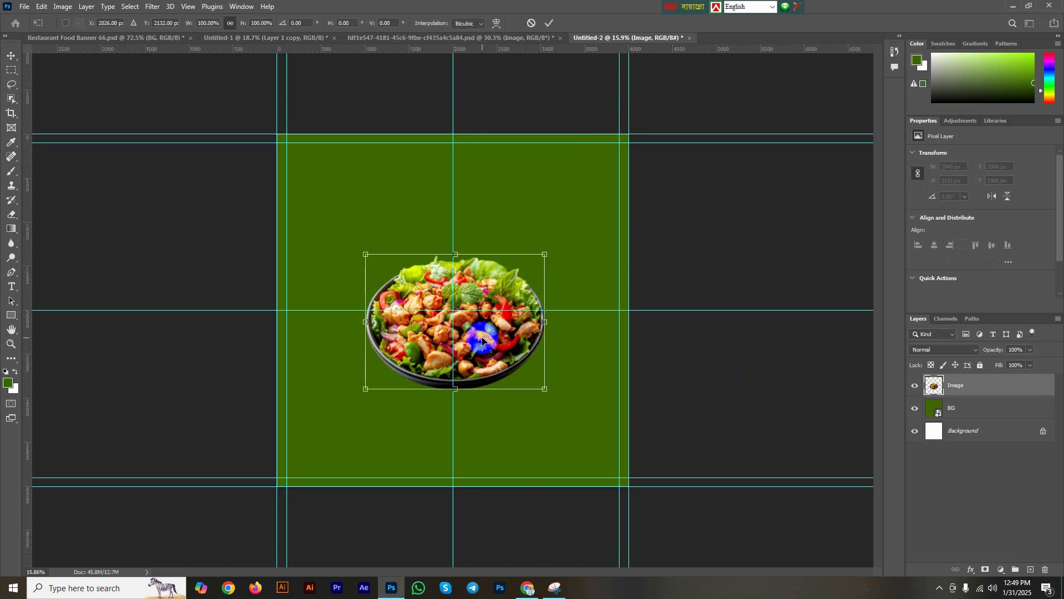
drag(546, 256, 554, 250)
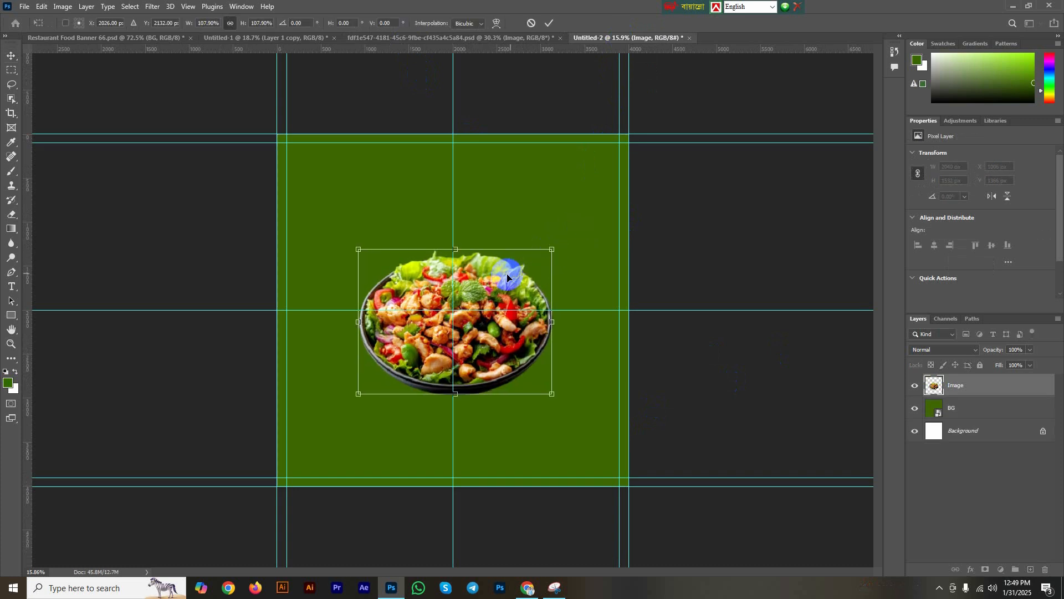
scroll(489, 289, up, 3)
drag(480, 293, 478, 300)
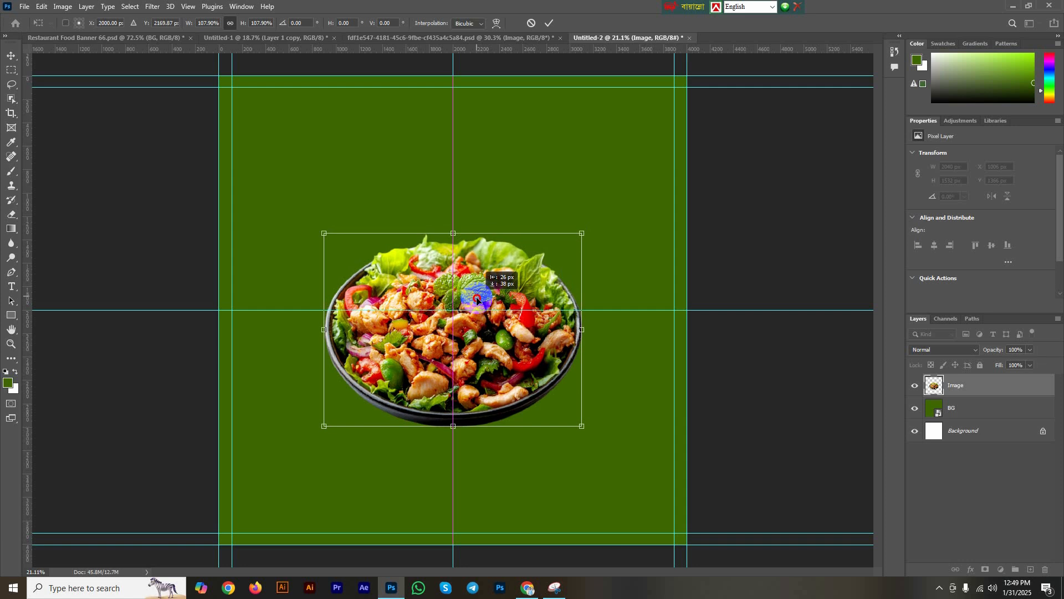
drag(578, 235, 594, 223)
mouse_move(532, 301)
mouse_down()
mouse_move(523, 276)
mouse_move(516, 287)
mouse_up()
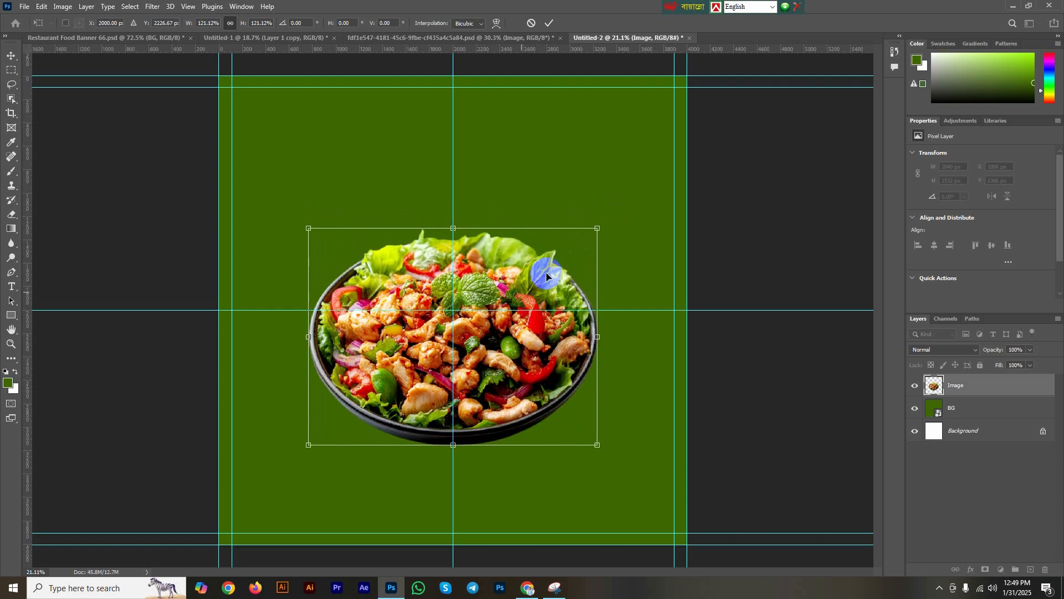
drag(600, 225, 601, 224)
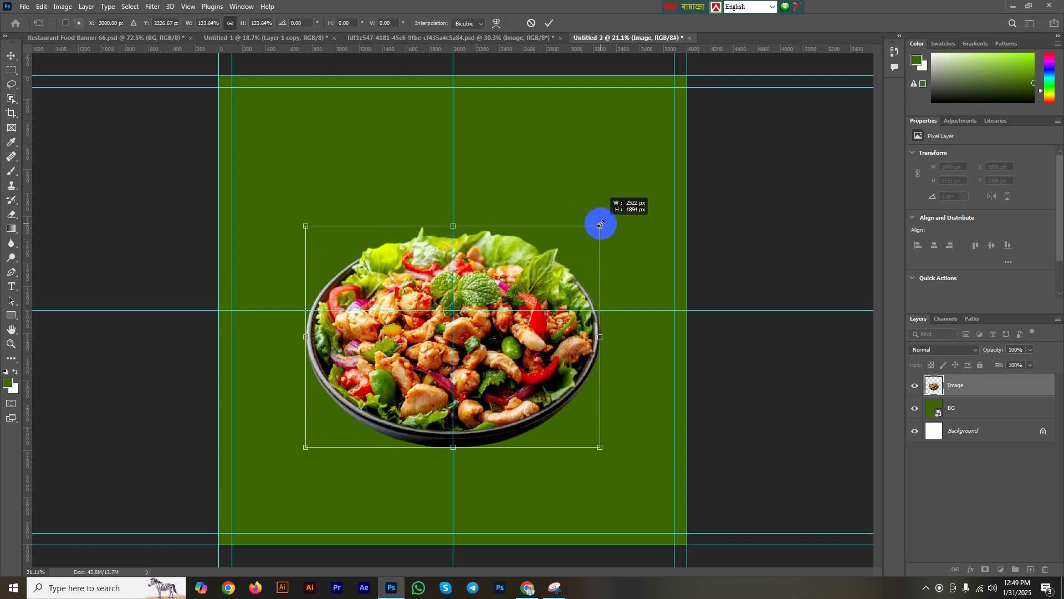
key(Return)
scroll(504, 276, down, 6)
scroll(504, 276, up, 3)
scroll(504, 276, down, 3)
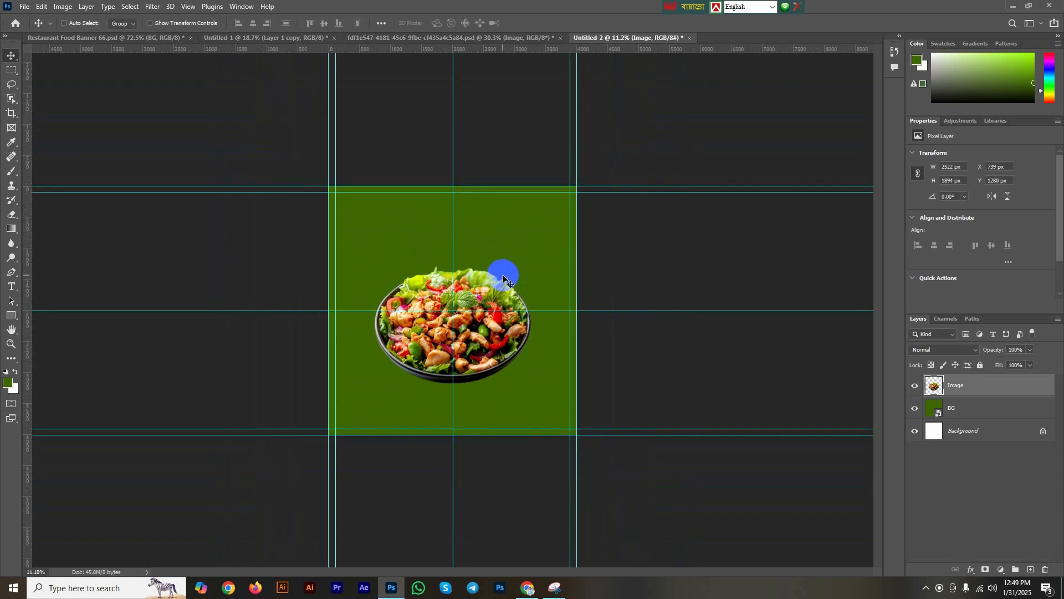
scroll(478, 281, up, 3)
scroll(478, 281, up, 3)
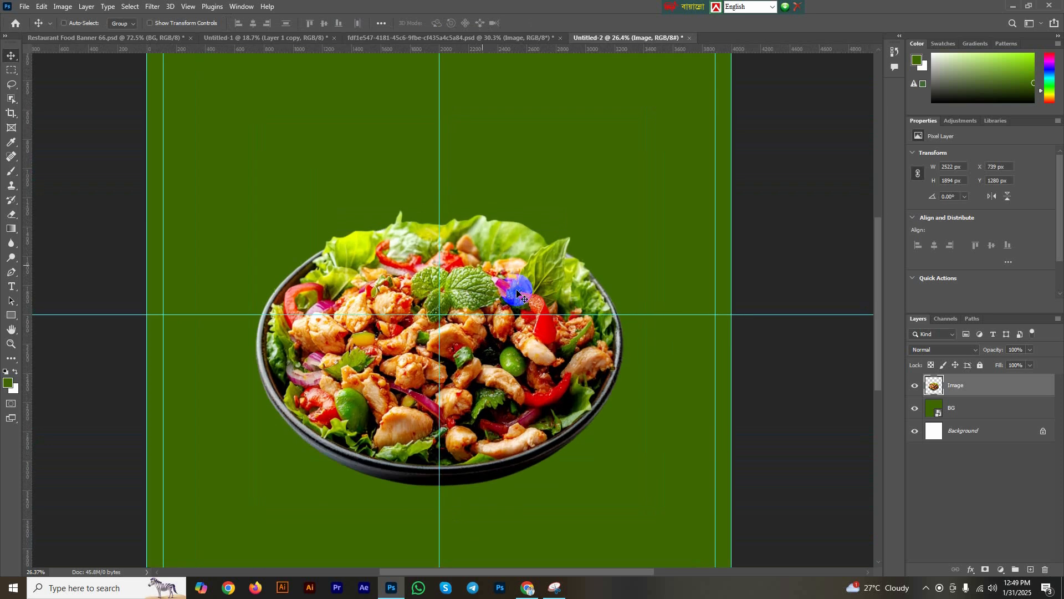
scroll(510, 290, down, 1)
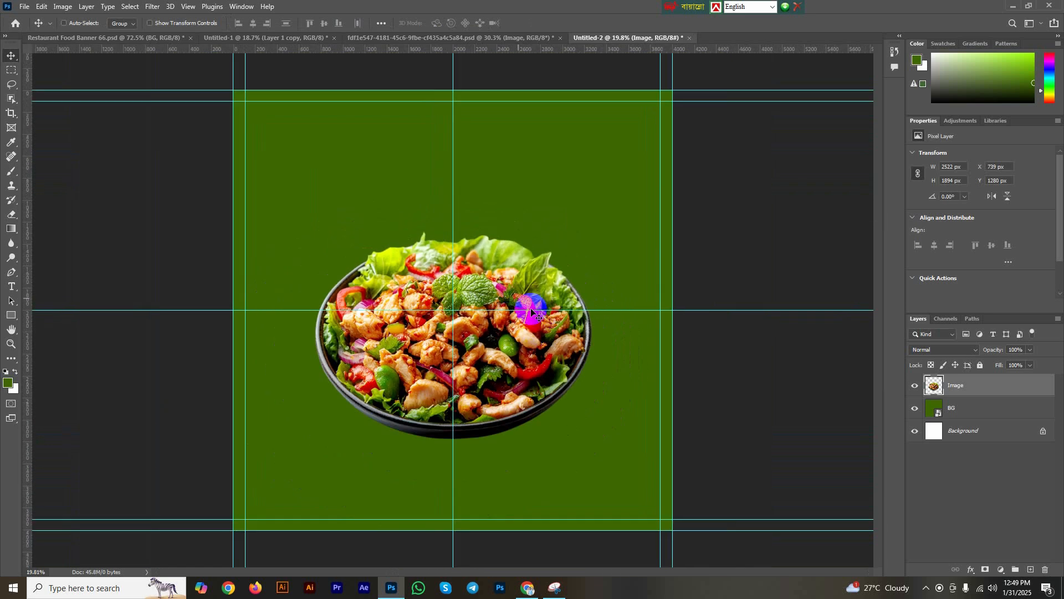
Copy the grey metal texture, Layer 1, from Untitled-1 into Untitled-2 and place it between the Image and BG layers.
click(310, 38)
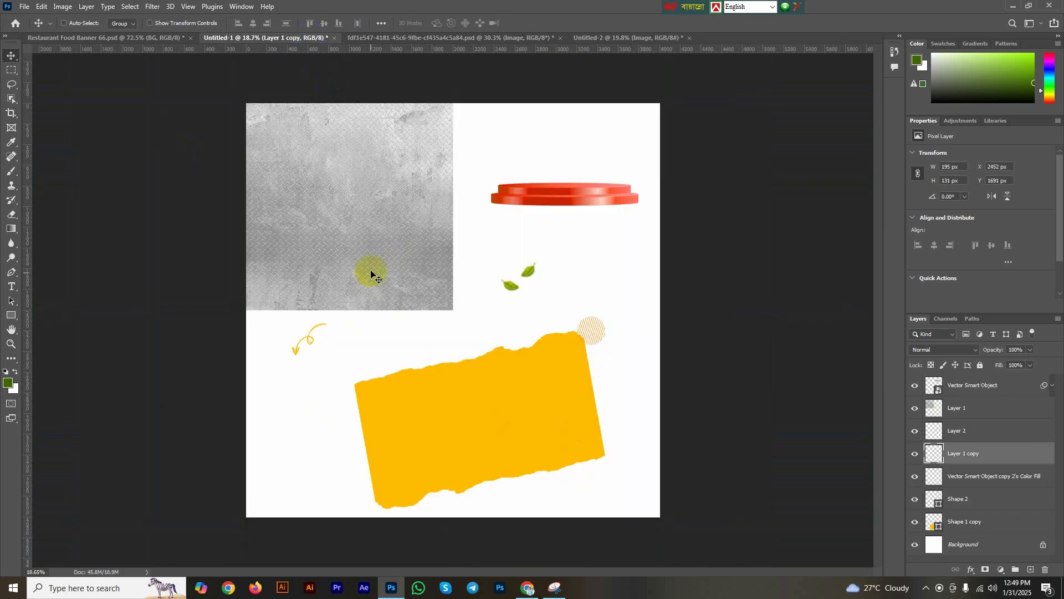
drag(373, 274, 400, 326)
right_click(388, 271)
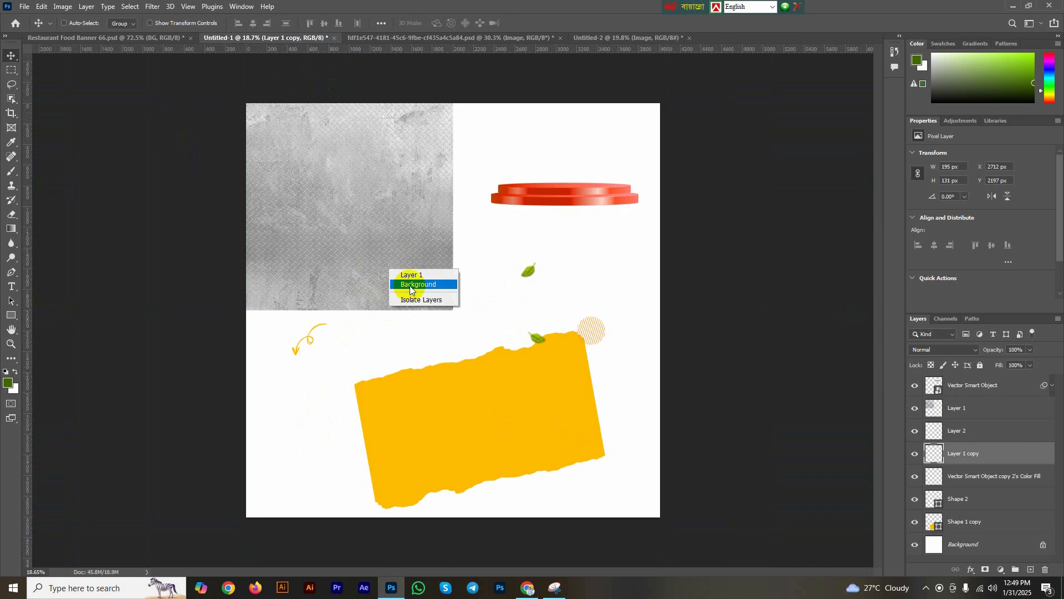
click(410, 285)
right_click(389, 214)
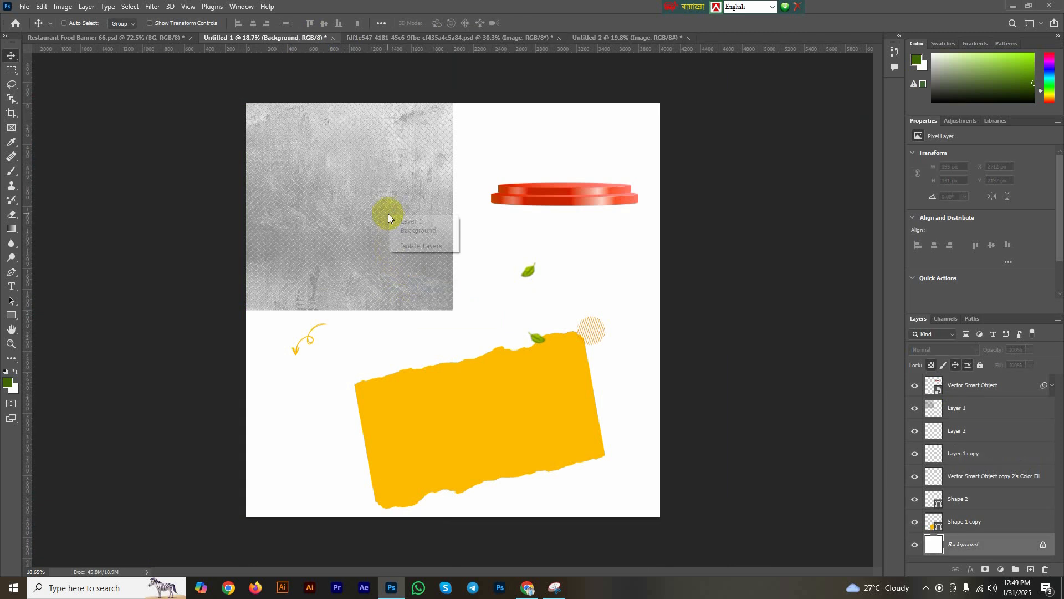
click(399, 219)
drag(390, 230, 561, 327)
drag(982, 397, 979, 420)
drag(637, 335, 611, 350)
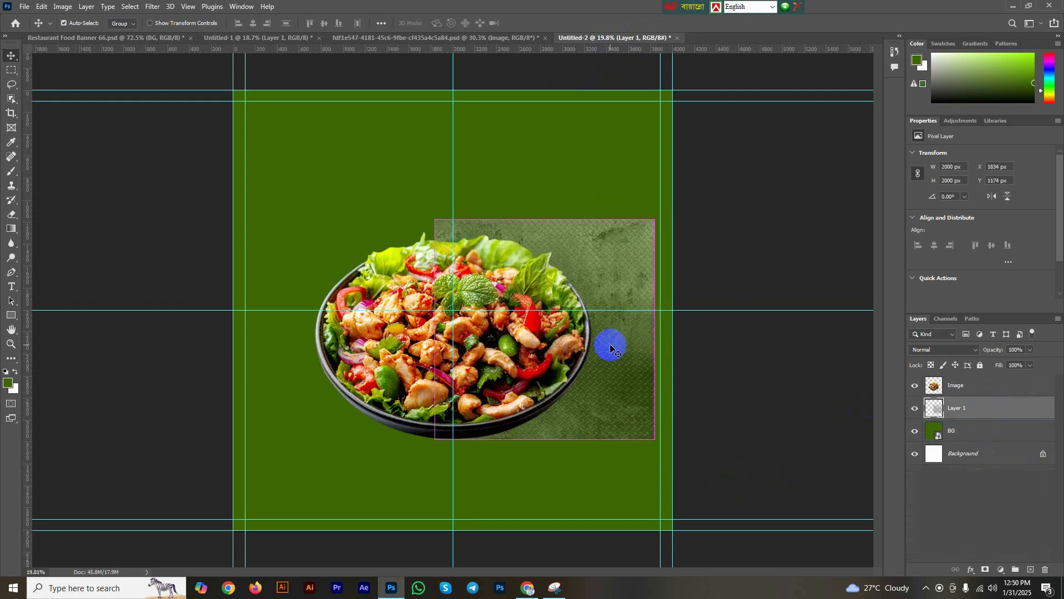
Enlarge the texture layer to about 203% and position it so it covers the whole canvas.
key(ctrl+t)
drag(656, 220, 703, 171)
drag(652, 218, 466, 133)
drag(516, 372, 660, 546)
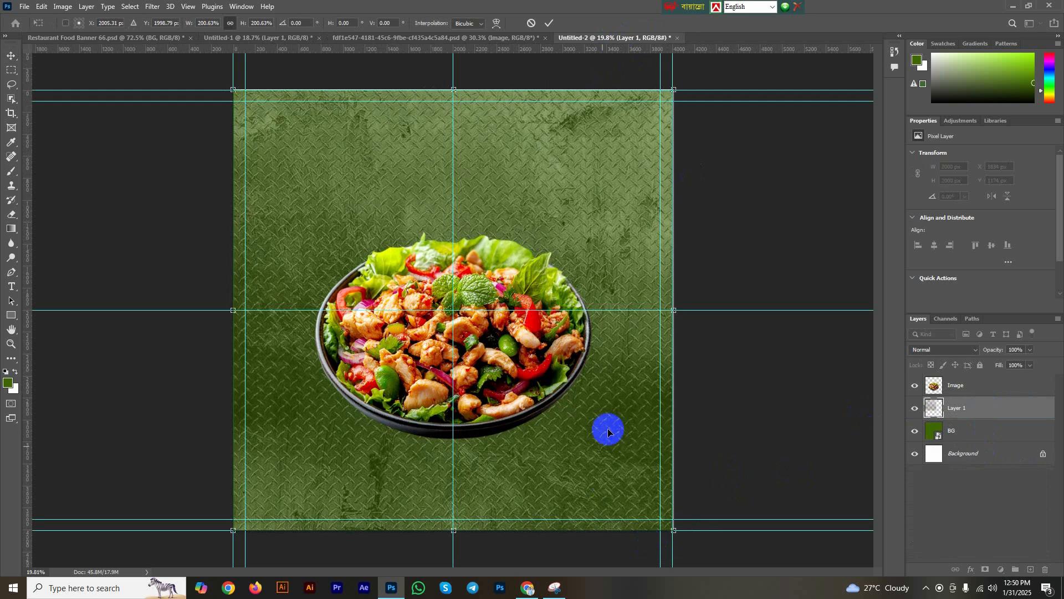
key(Left)
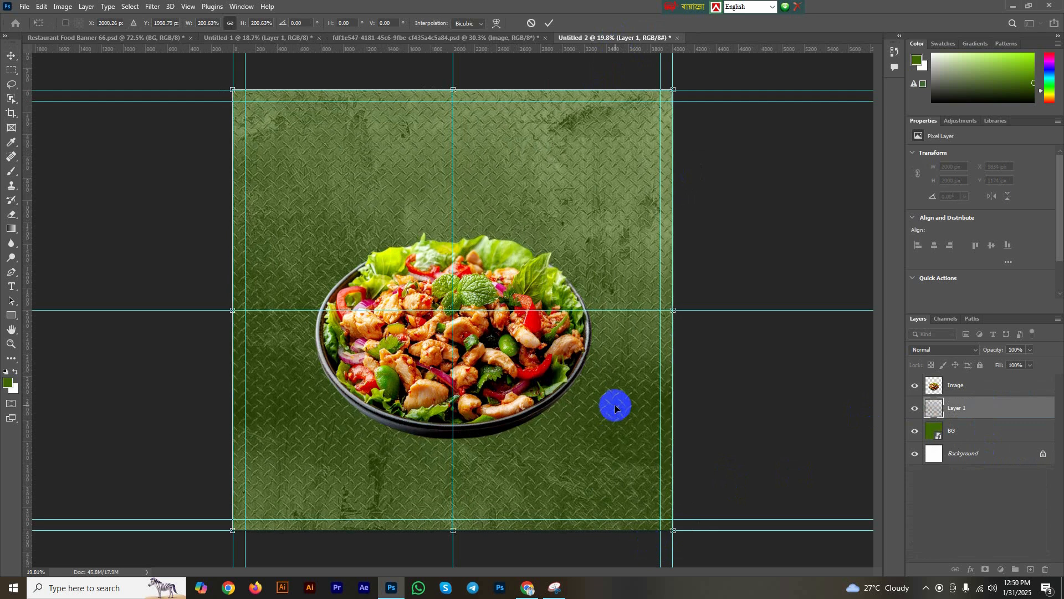
key(Down)
drag(676, 89, 676, 86)
key(Return)
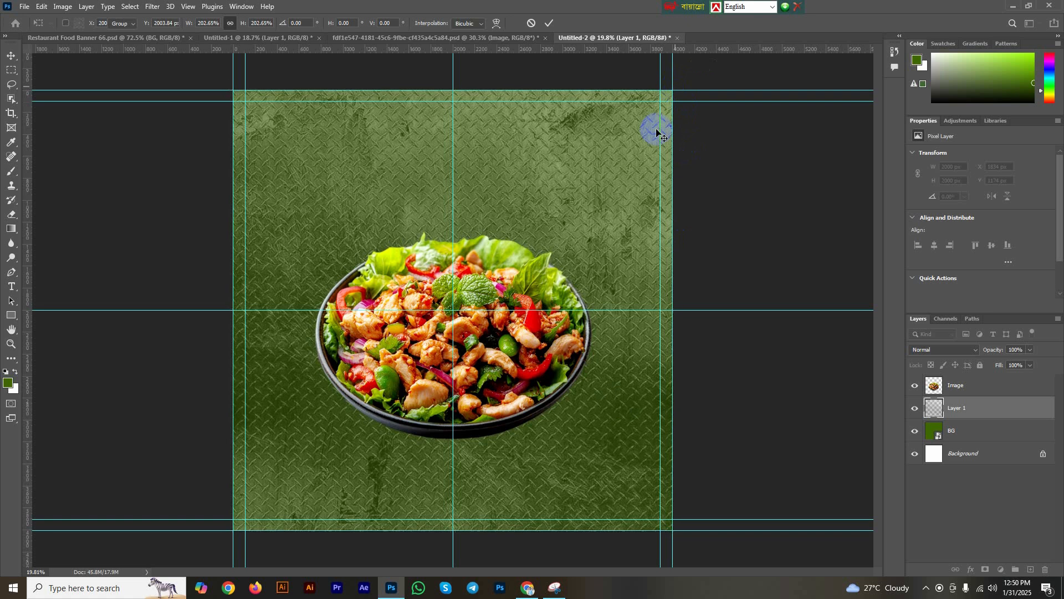
Set the texture layer's blend mode to Soft Light, its fill to 50% and its opacity to 60%.
click(970, 348)
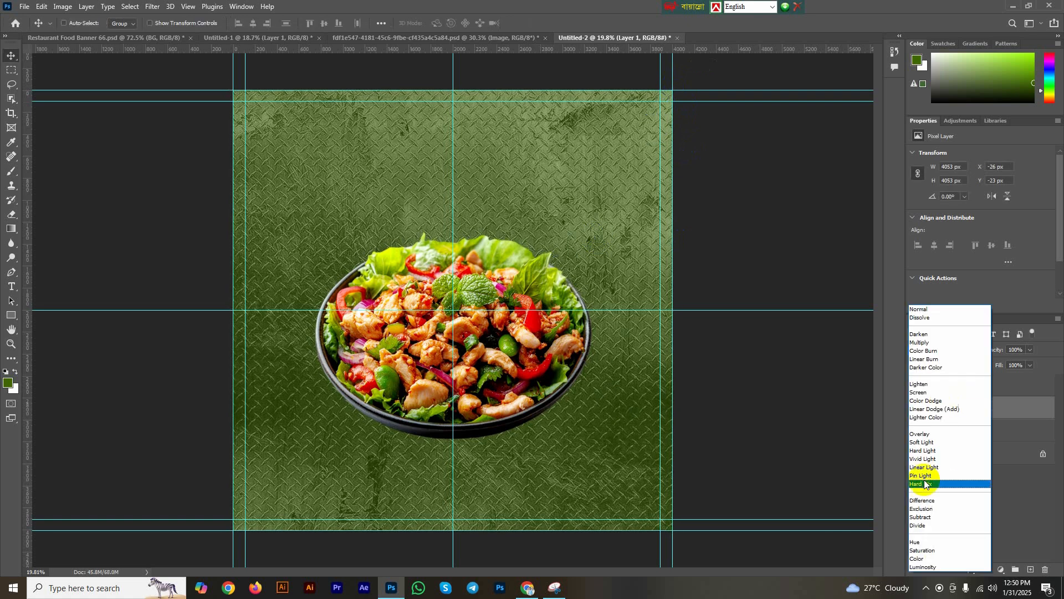
click(933, 442)
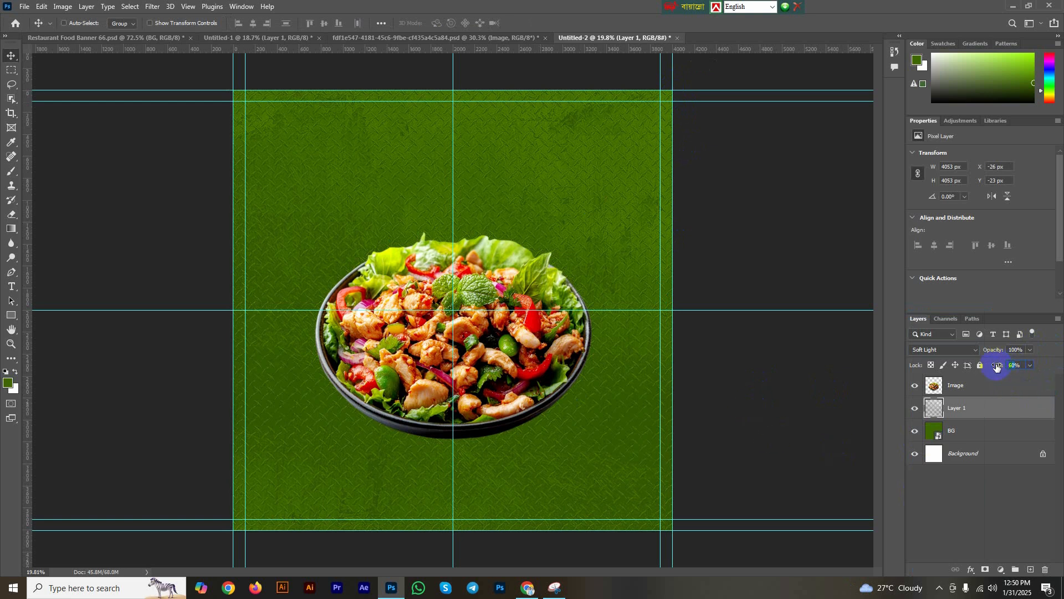
text(50)
key(Return)
drag(1017, 362, 1011, 364)
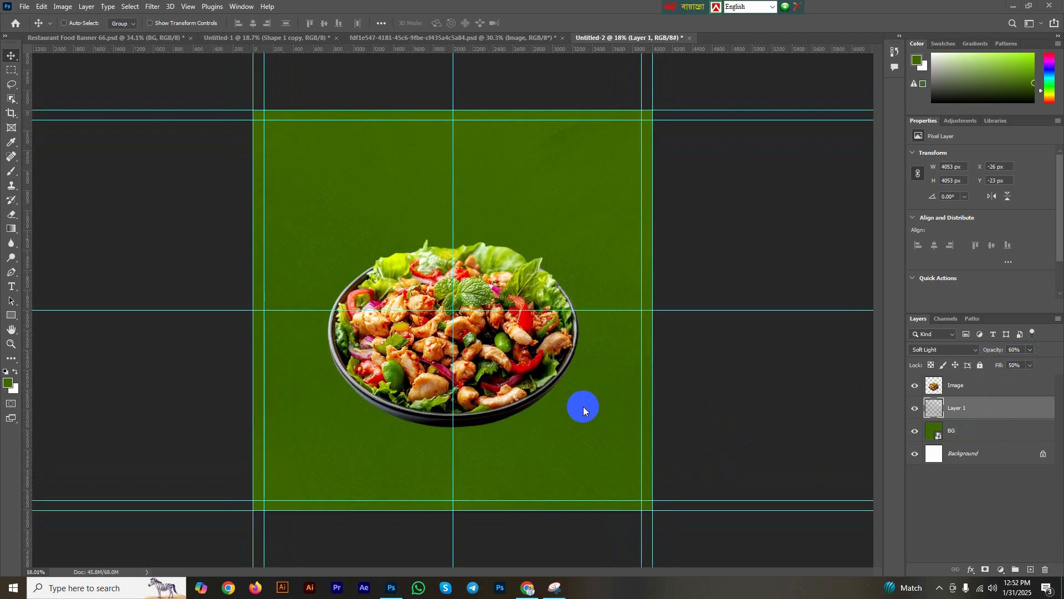
Copy the yellow torn-paper shape from Untitled-1 into Untitled-2 above the Image layer.
click(951, 392)
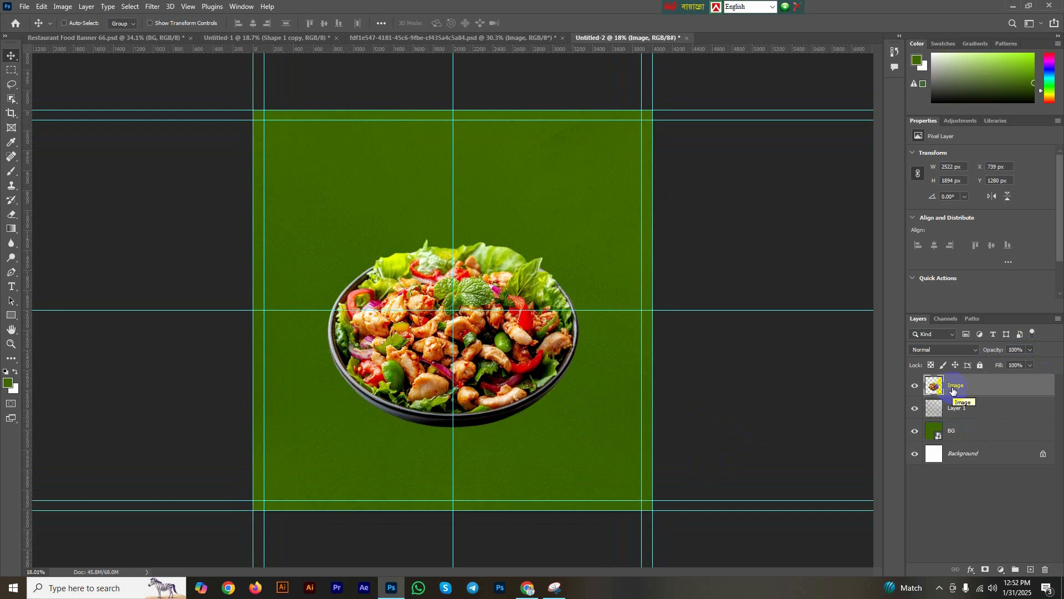
click(401, 39)
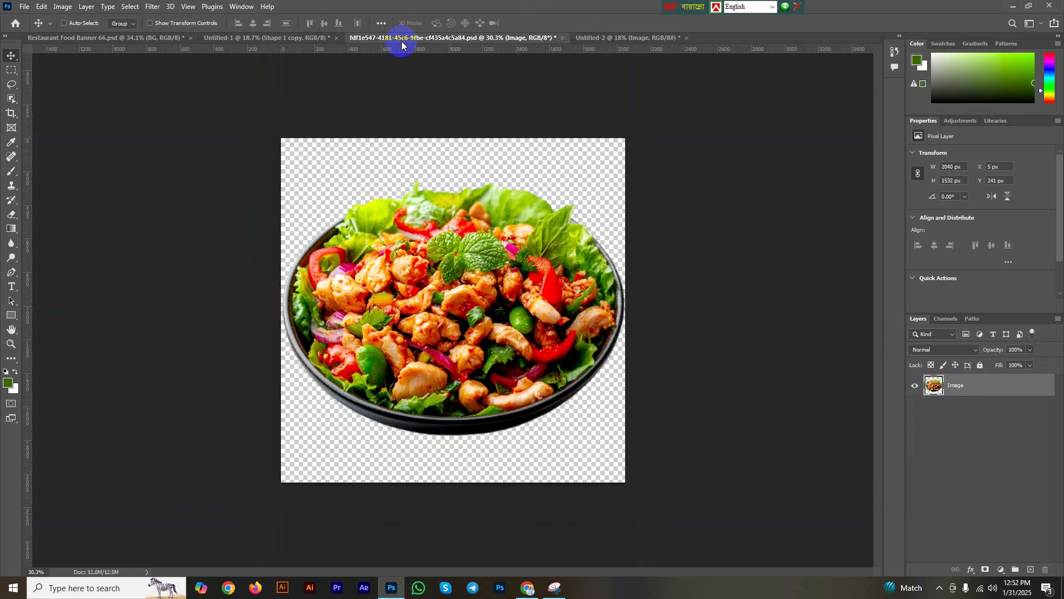
click(271, 36)
drag(475, 411, 527, 439)
Enlarge the torn-paper shape to about 218.62% and position it across the full width of the canvas's lower part.
key(ctrl+t)
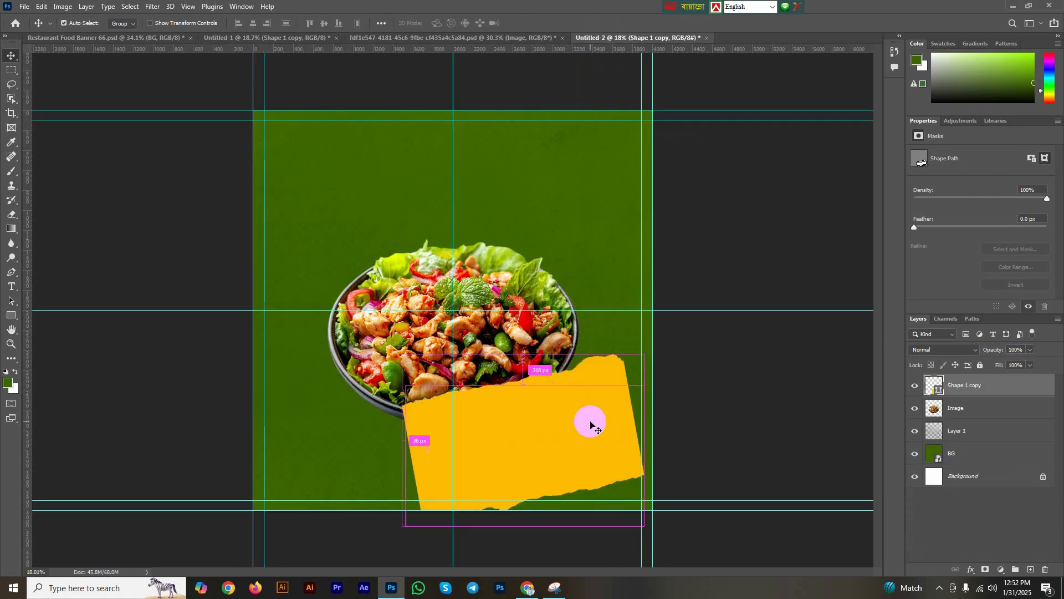
drag(640, 356, 715, 235)
drag(511, 552, 489, 562)
drag(696, 325, 720, 283)
key(ctrl+minus)
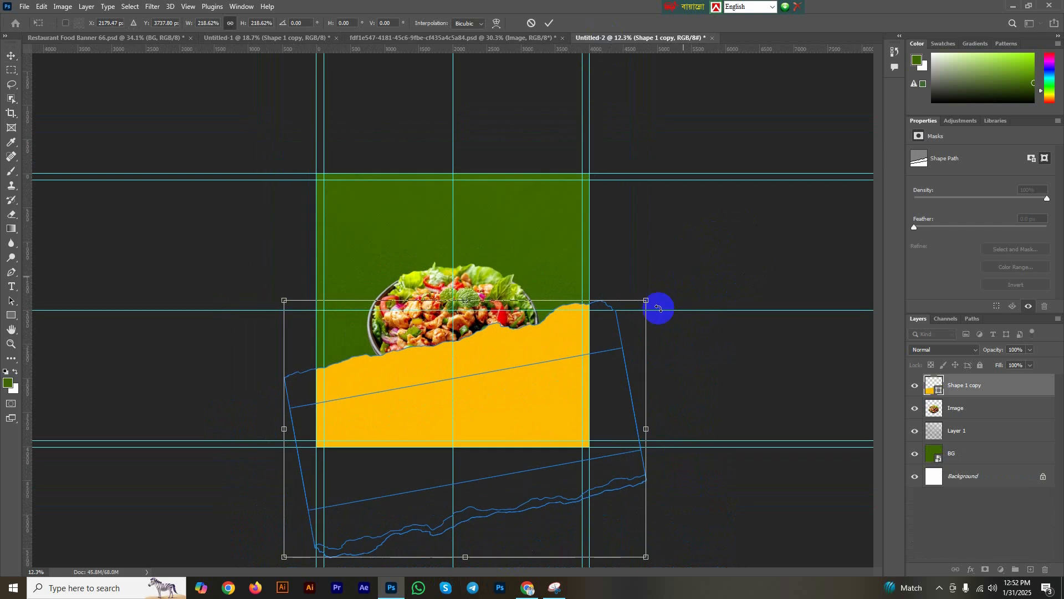
drag(510, 408, 512, 420)
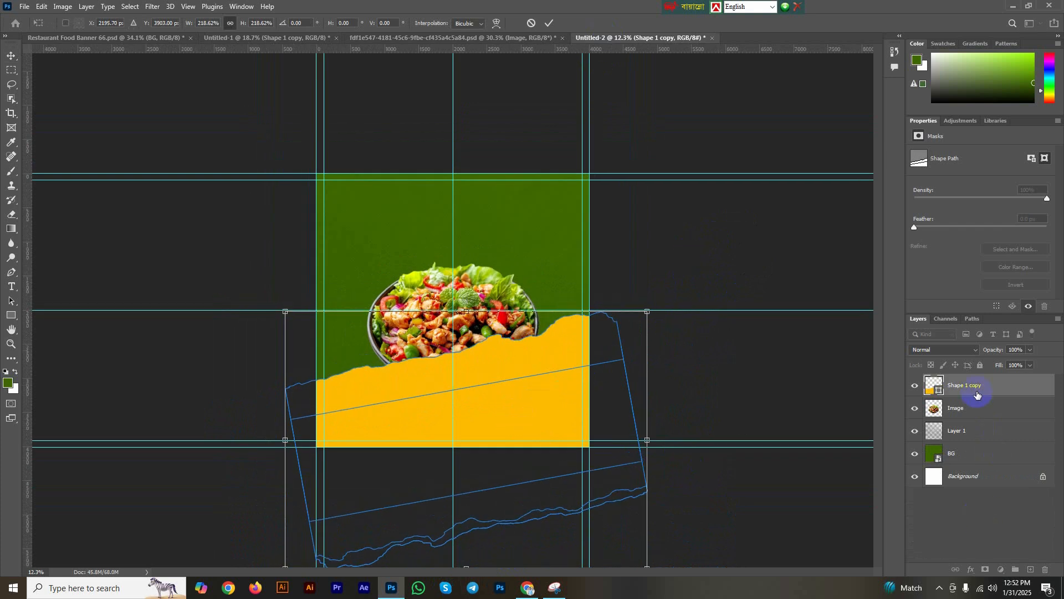
Place the torn-paper shape layer below the Image layer and recolour it white (ffffff).
drag(977, 395, 945, 427)
double_click(931, 411)
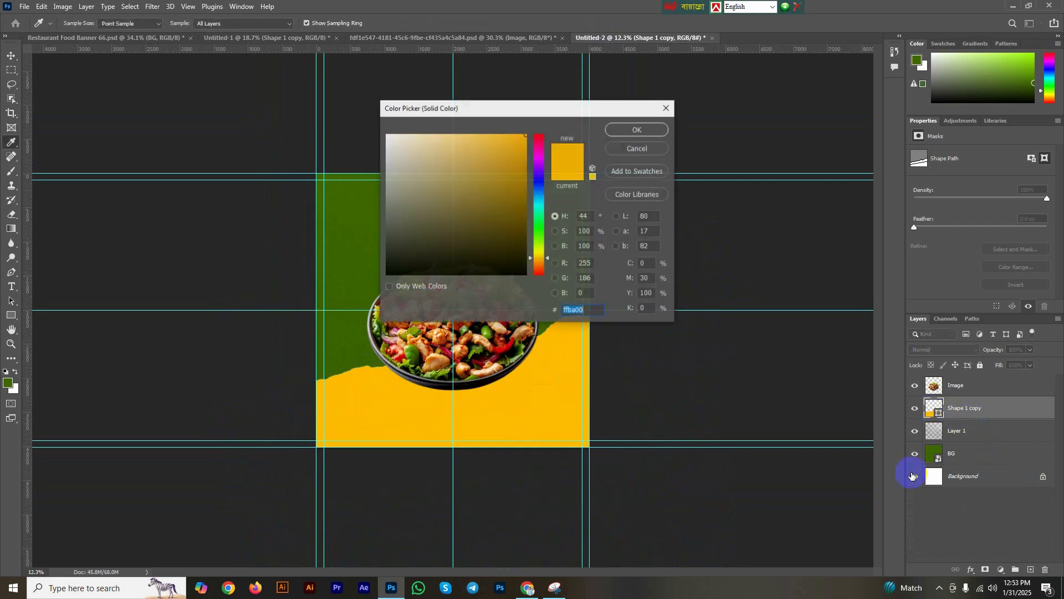
drag(503, 226, 386, 134)
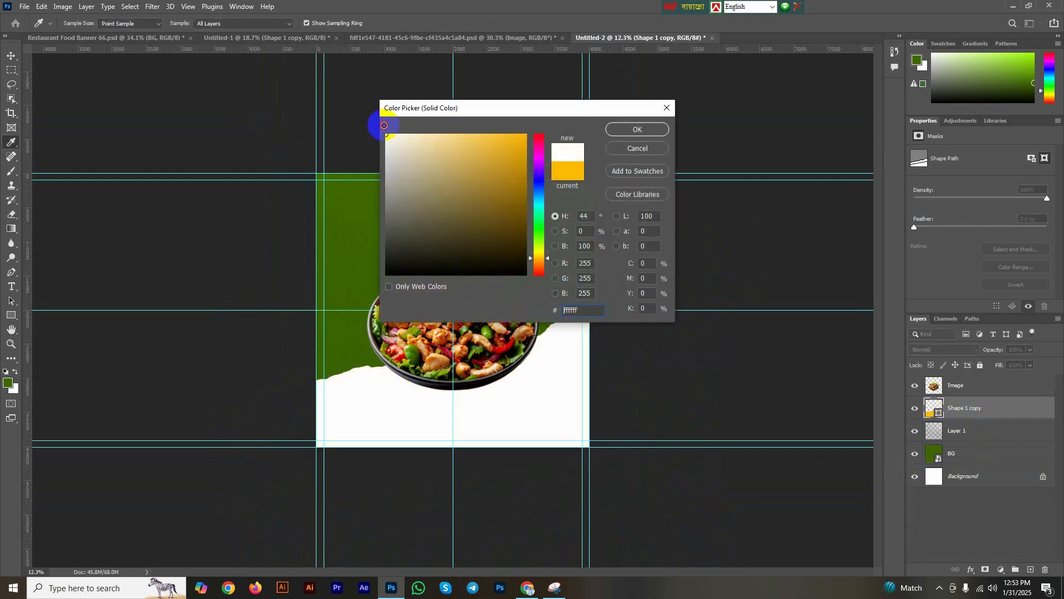
click(643, 131)
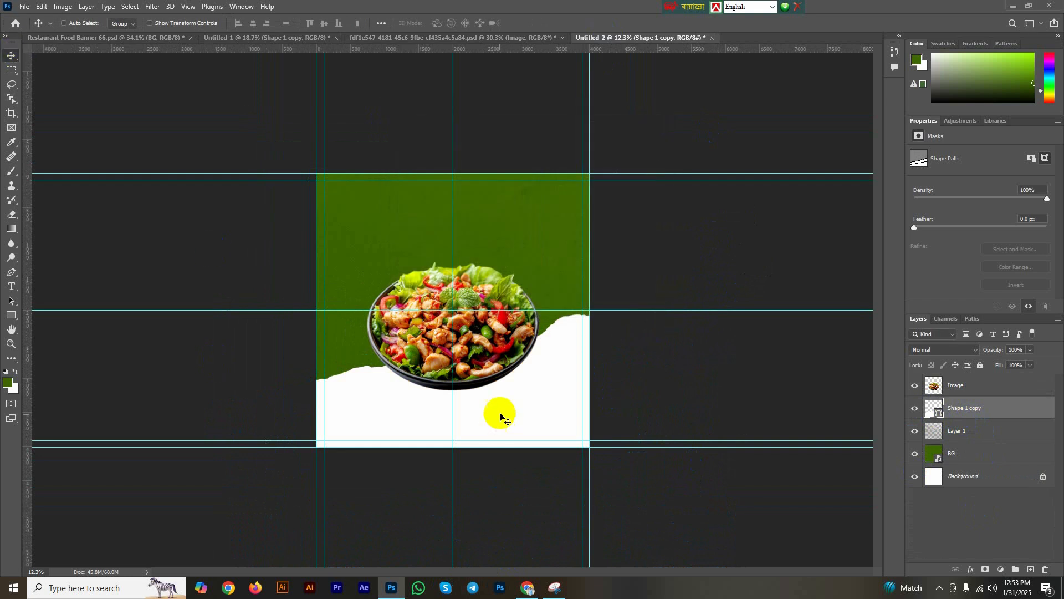
click(579, 396)
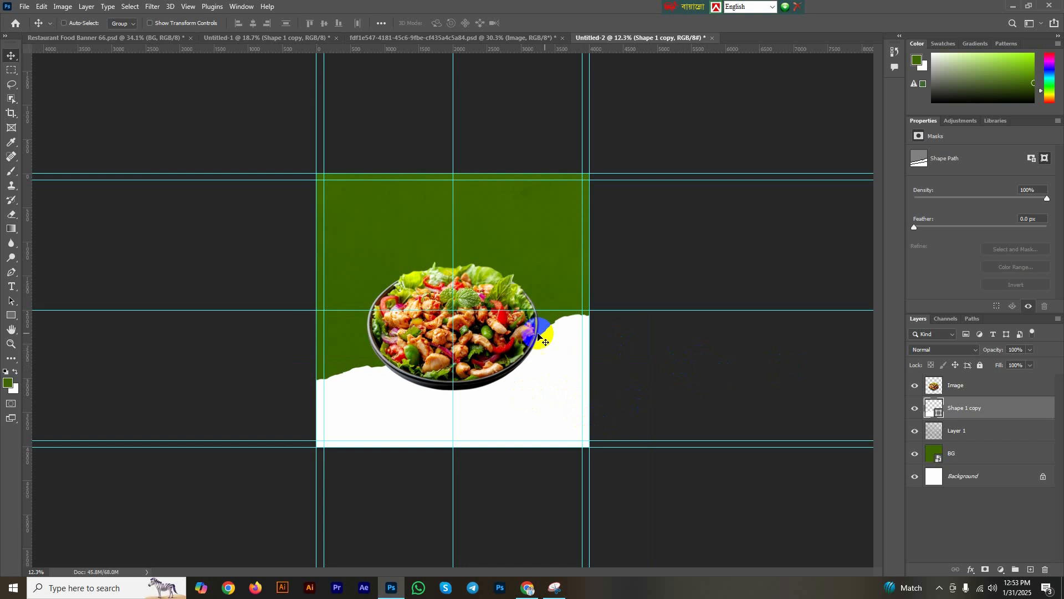
scroll(583, 343, up, 1)
click(577, 391)
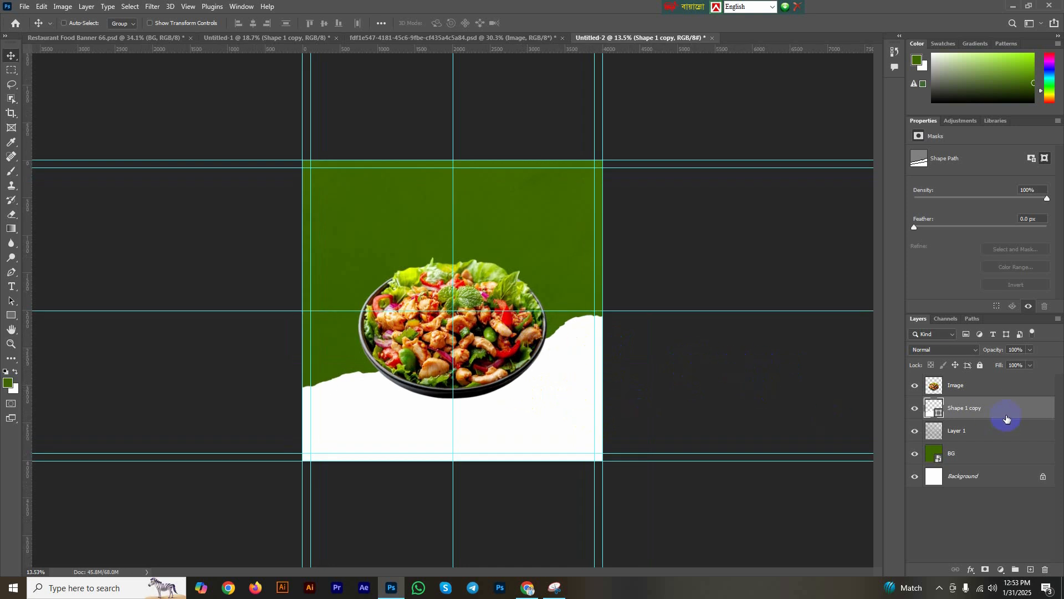
Duplicate the white torn-paper shape, shift the copy to the canvas's upper part and flip it vertically.
key(ctrl+j)
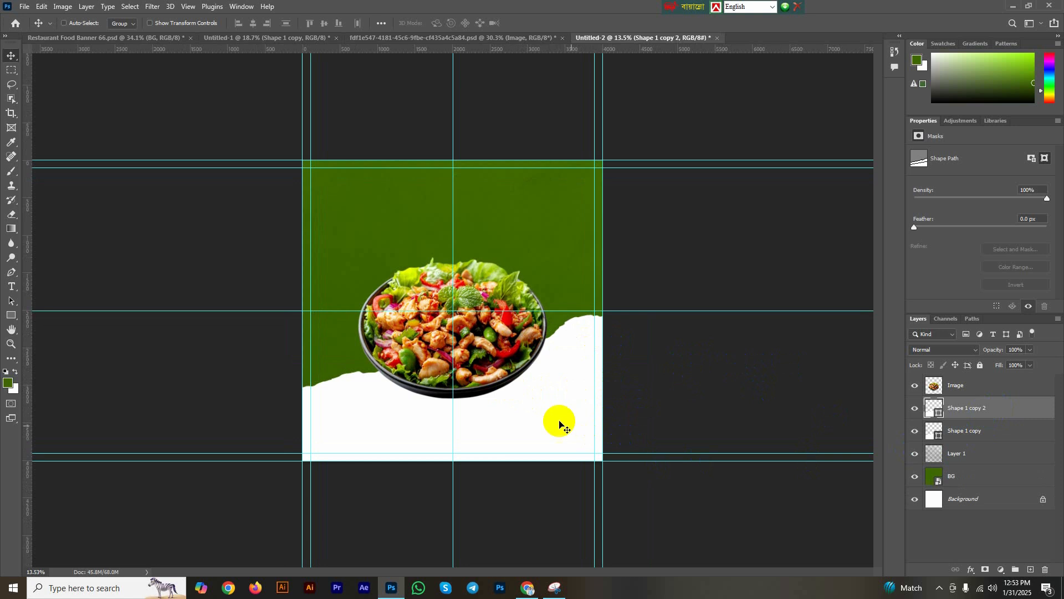
drag(558, 421, 515, 255)
key(ctrl+t)
right_click(515, 255)
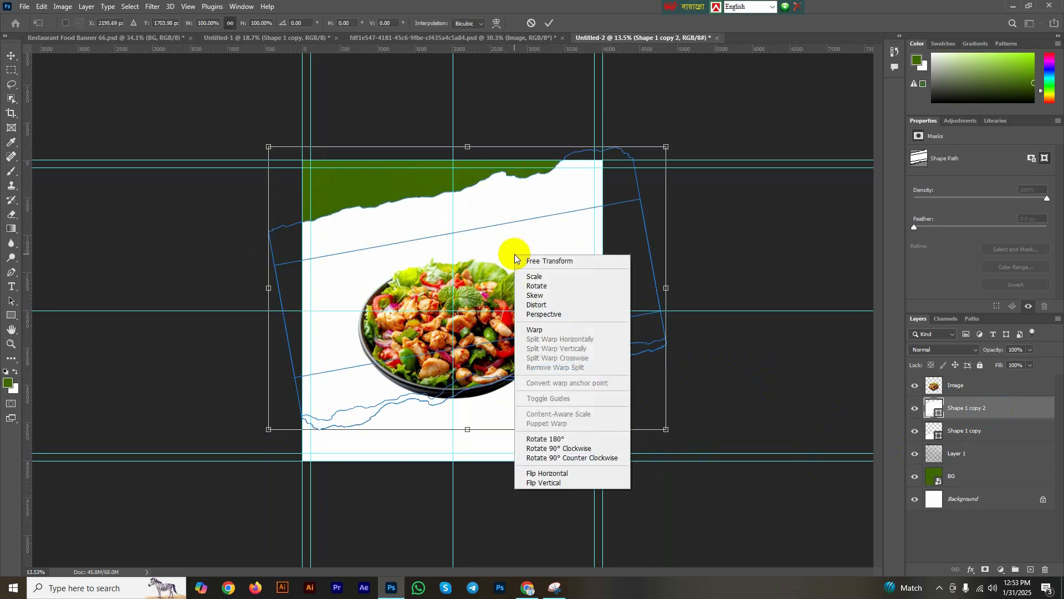
click(582, 470)
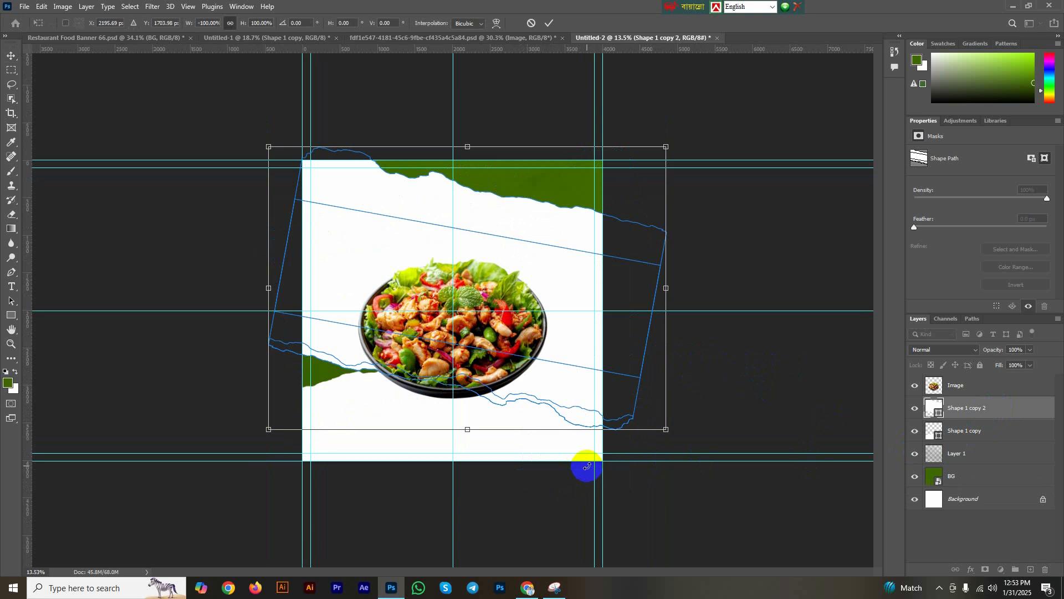
right_click(547, 248)
click(594, 474)
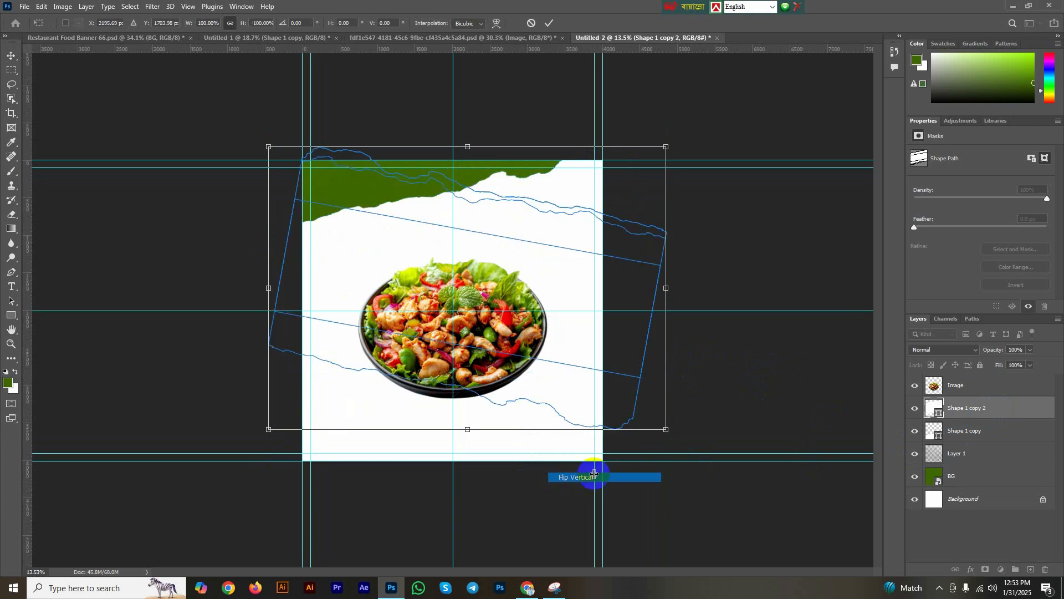
Flip the duplicated shape horizontally as well and raise it so only its torn edge overlaps the canvas's upper part.
drag(535, 276, 489, 102)
drag(637, 266, 634, 132)
key(ctrl+z)
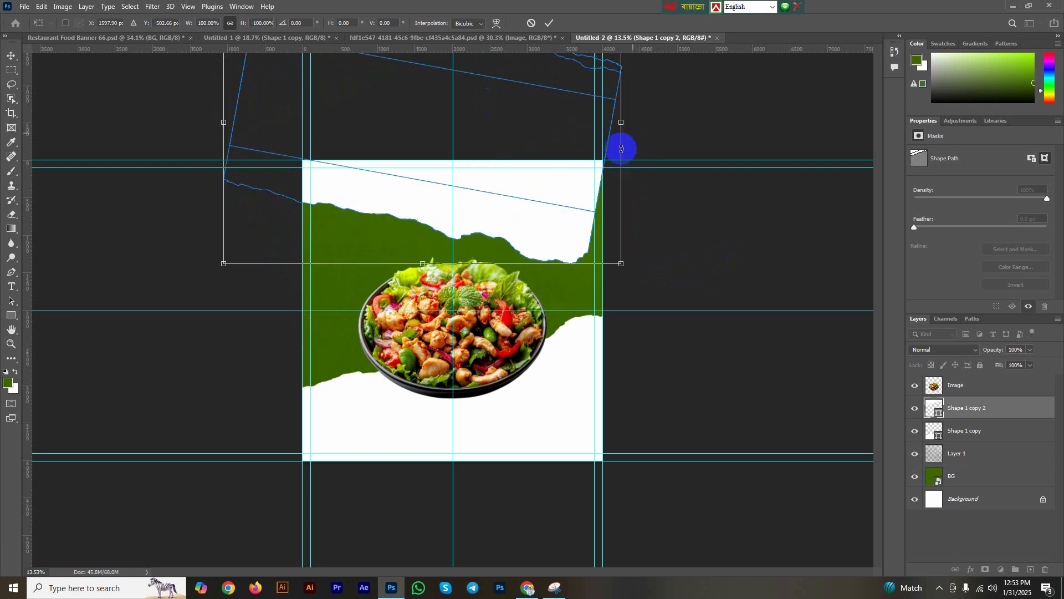
right_click(516, 209)
click(581, 429)
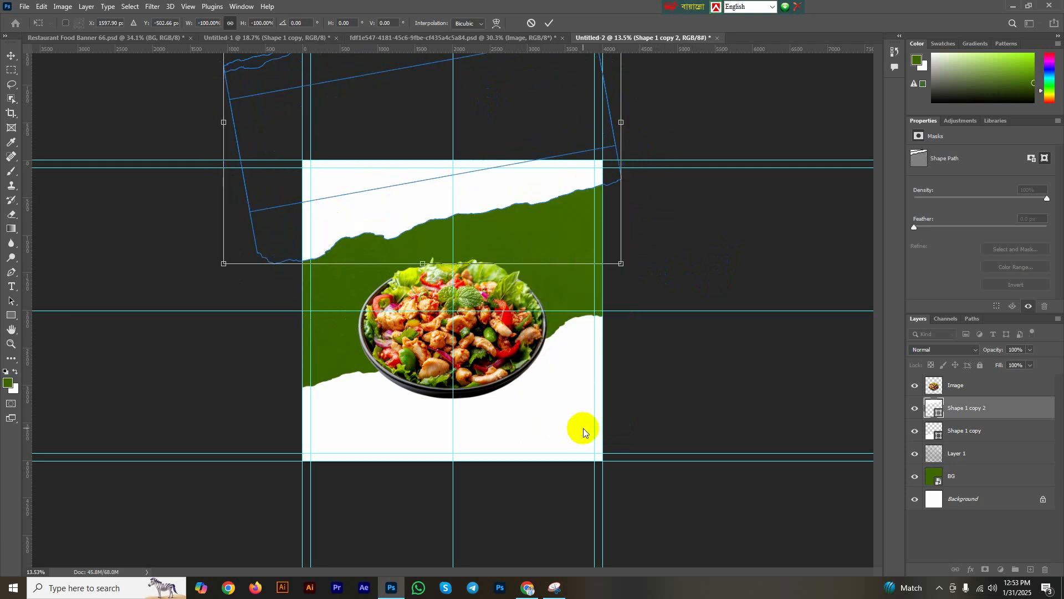
drag(450, 208, 450, 181)
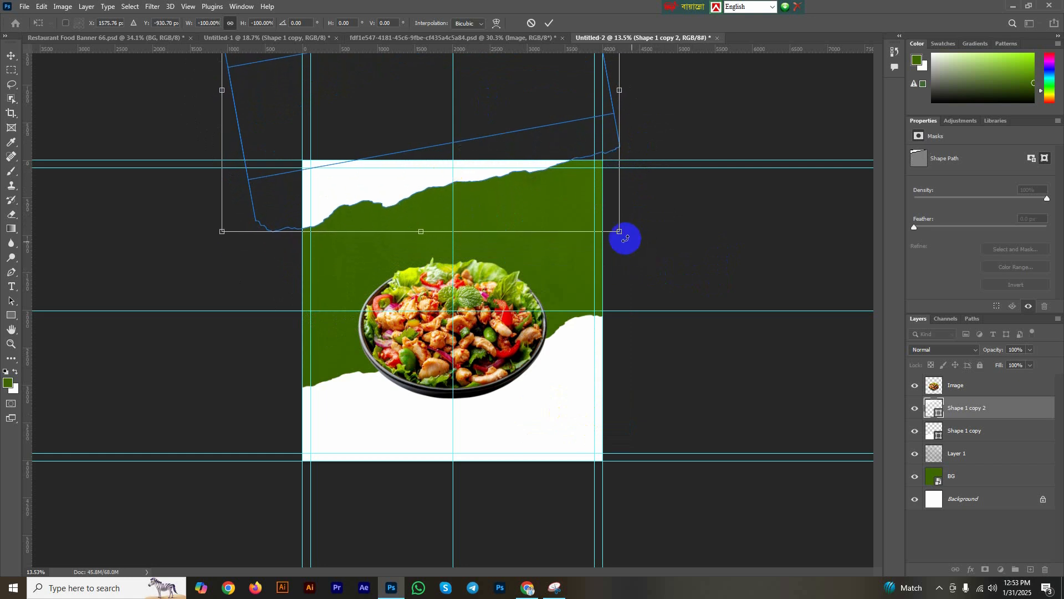
Rotate the upper torn shape to about -177.65° and align its torn edge with the canvas's upper-right corner.
mouse_move(627, 238)
mouse_down()
mouse_move(613, 318)
mouse_move(618, 243)
mouse_up()
scroll(533, 173, up, 2)
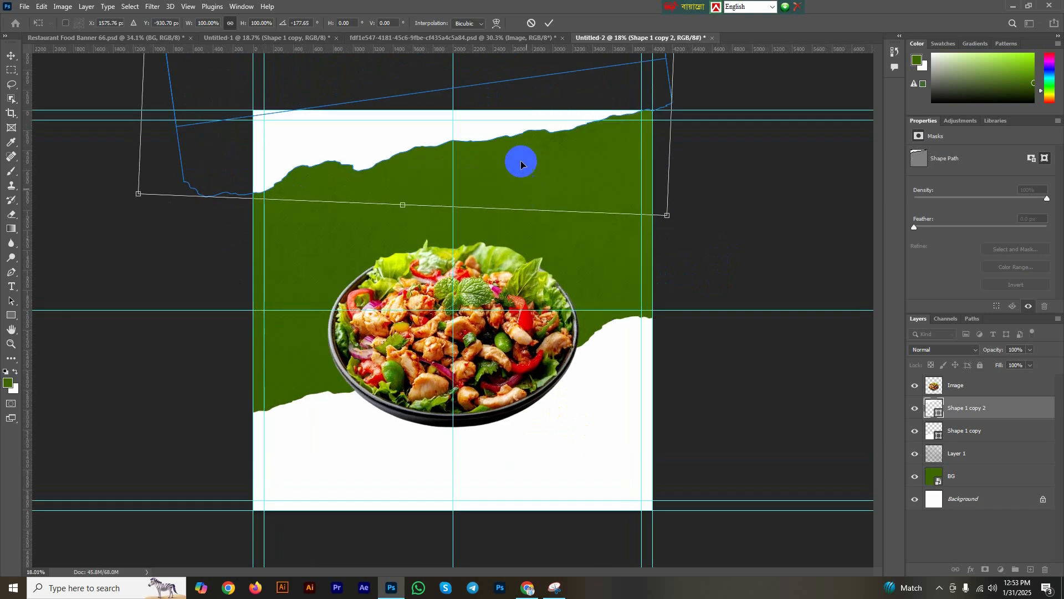
drag(518, 129, 523, 130)
scroll(706, 76, up, 5)
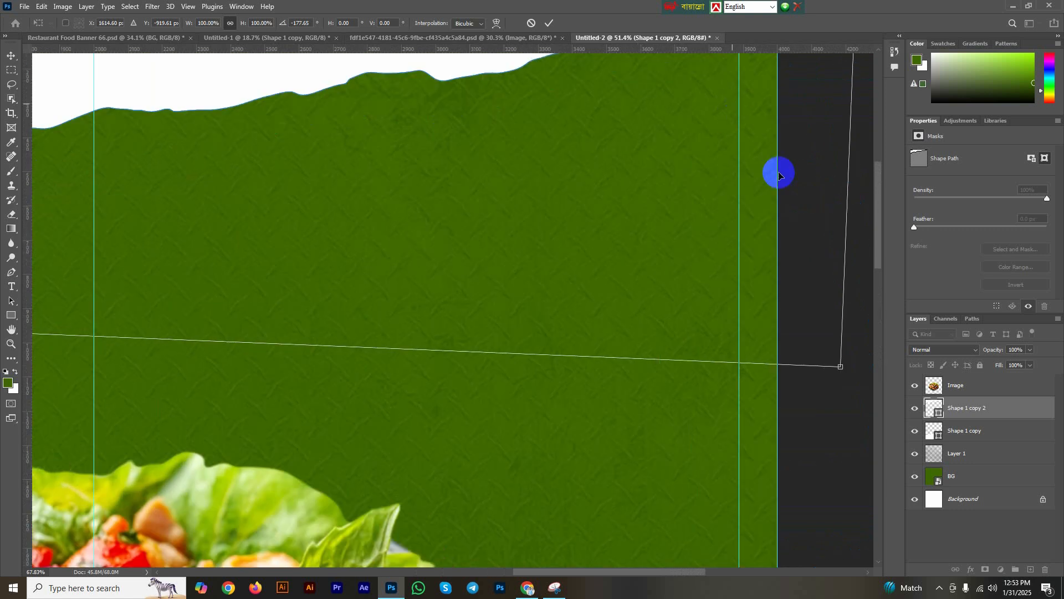
drag(778, 175, 696, 418)
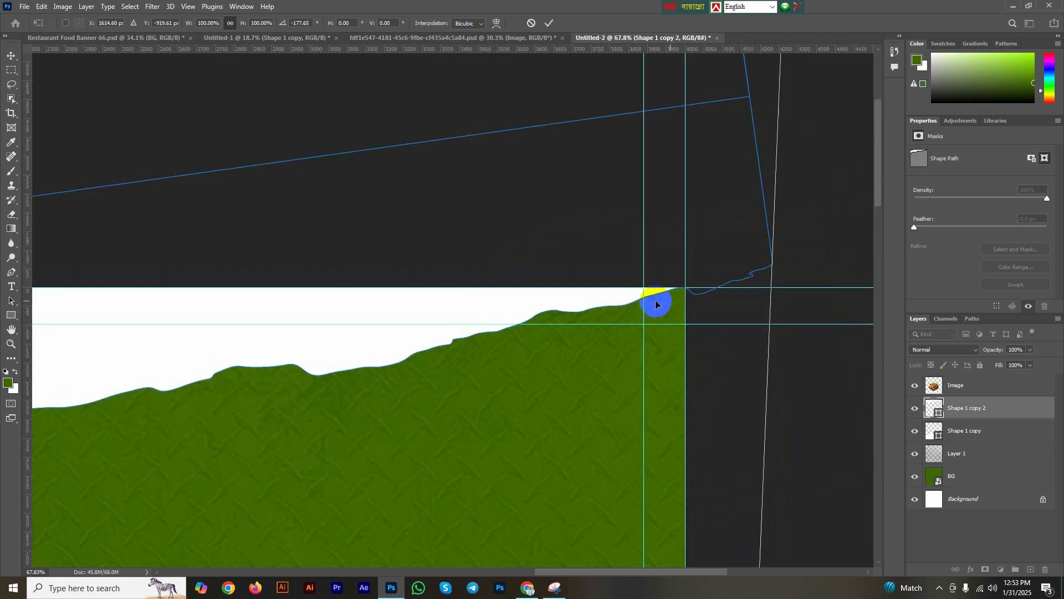
drag(557, 303, 565, 301)
scroll(532, 317, down, 8)
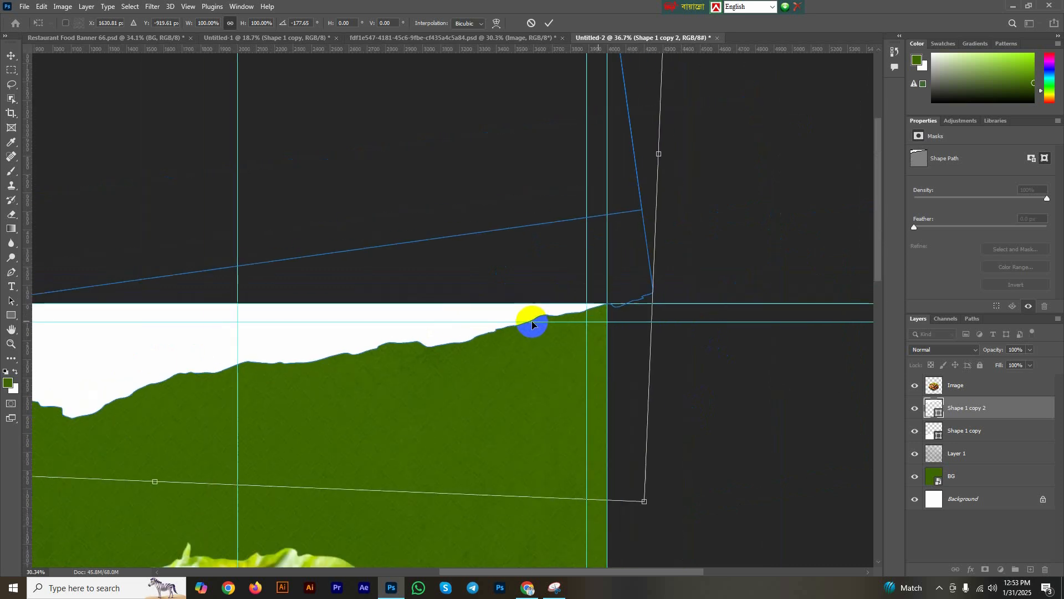
key(Return)
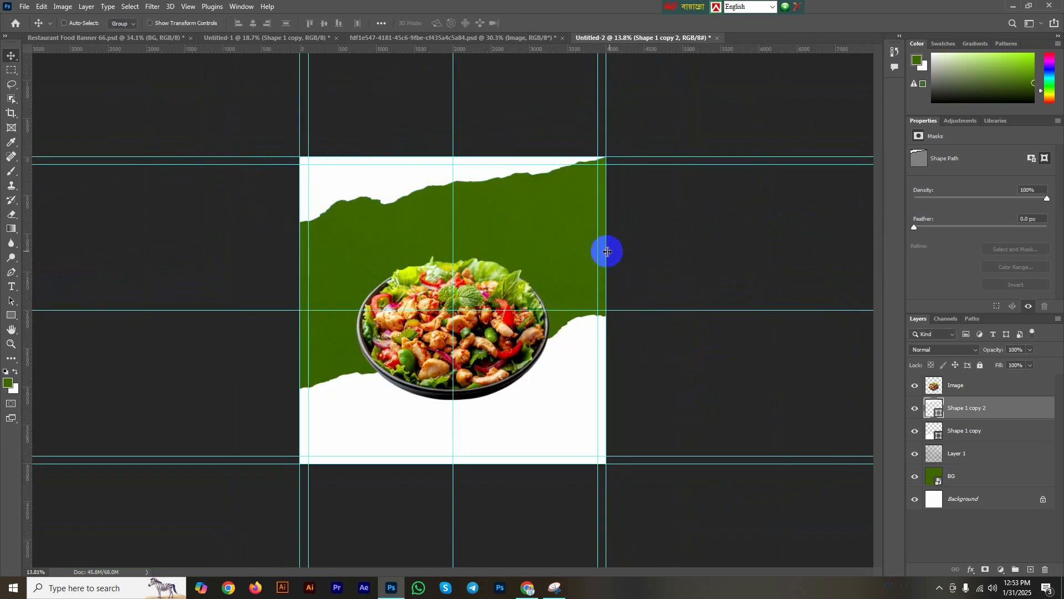
scroll(623, 297, down, 1)
scroll(527, 221, up, 3)
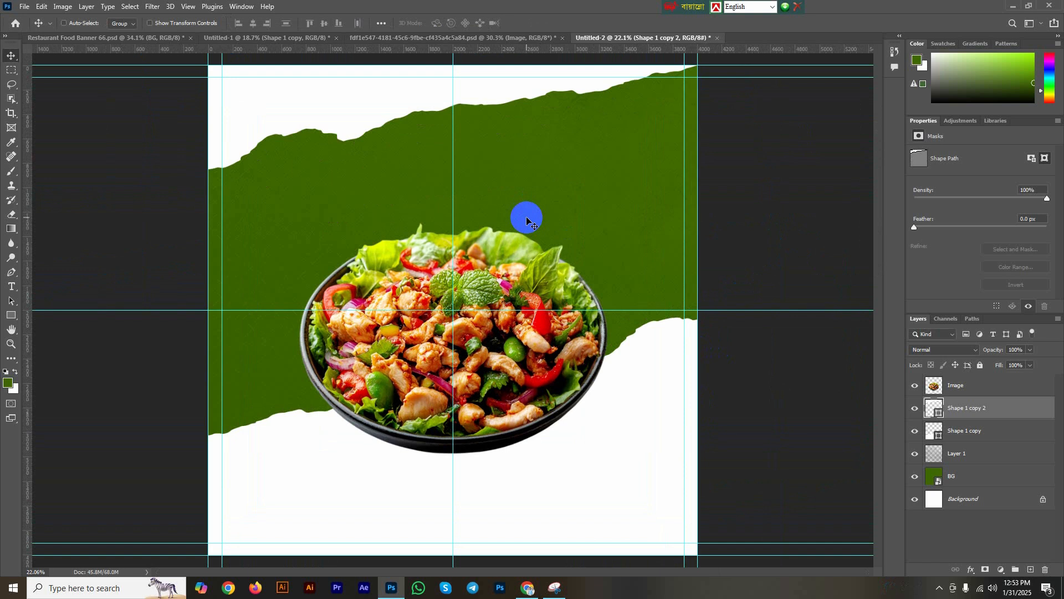
scroll(527, 220, down, 1)
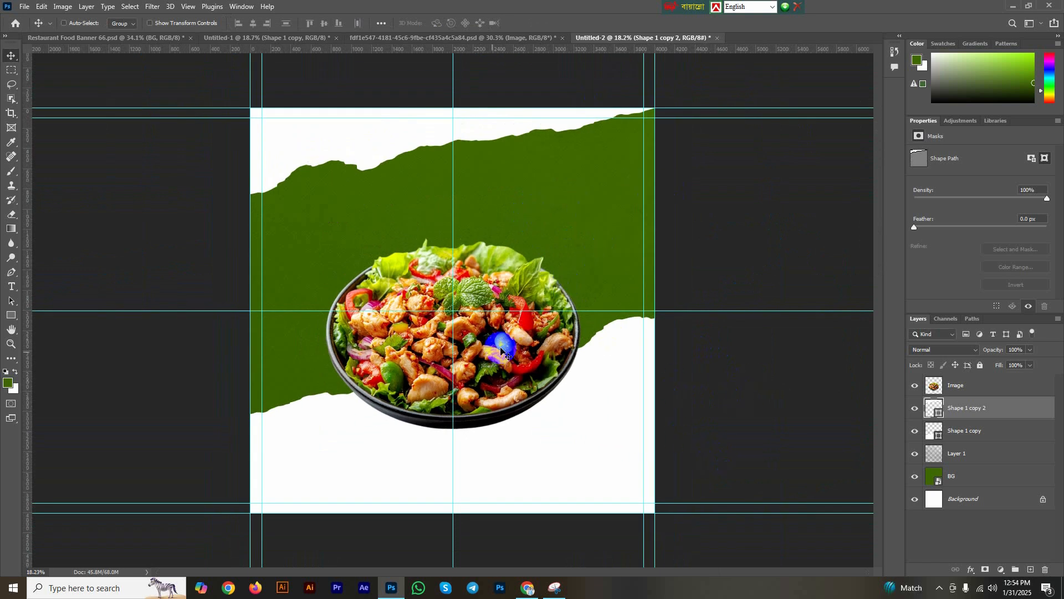
scroll(300, 228, down, 1)
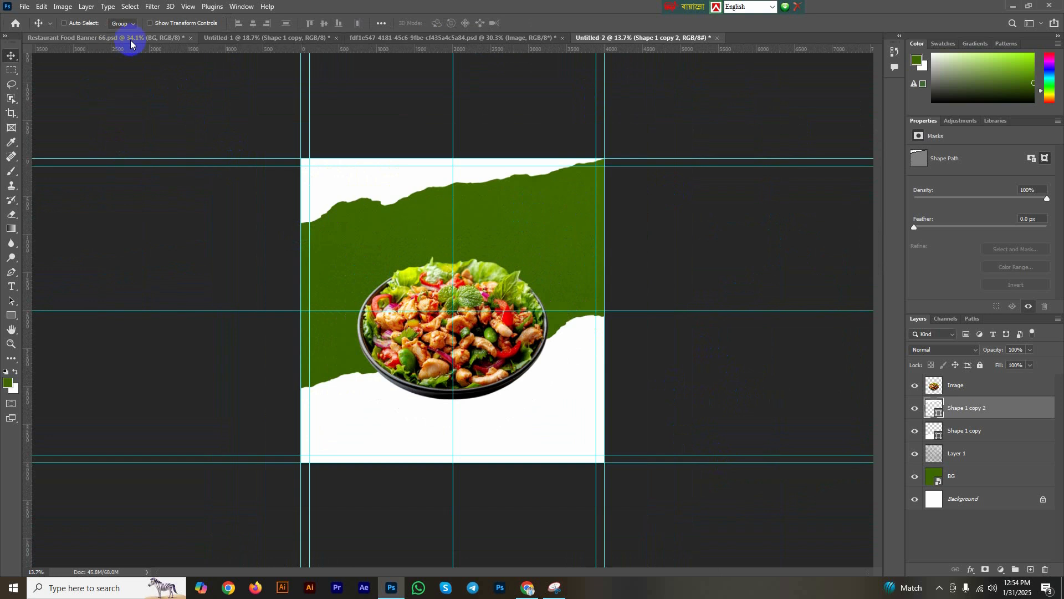
Select the Text group in the Restaurant Food Banner 66.psd document.
click(111, 38)
scroll(1003, 412, up, 5)
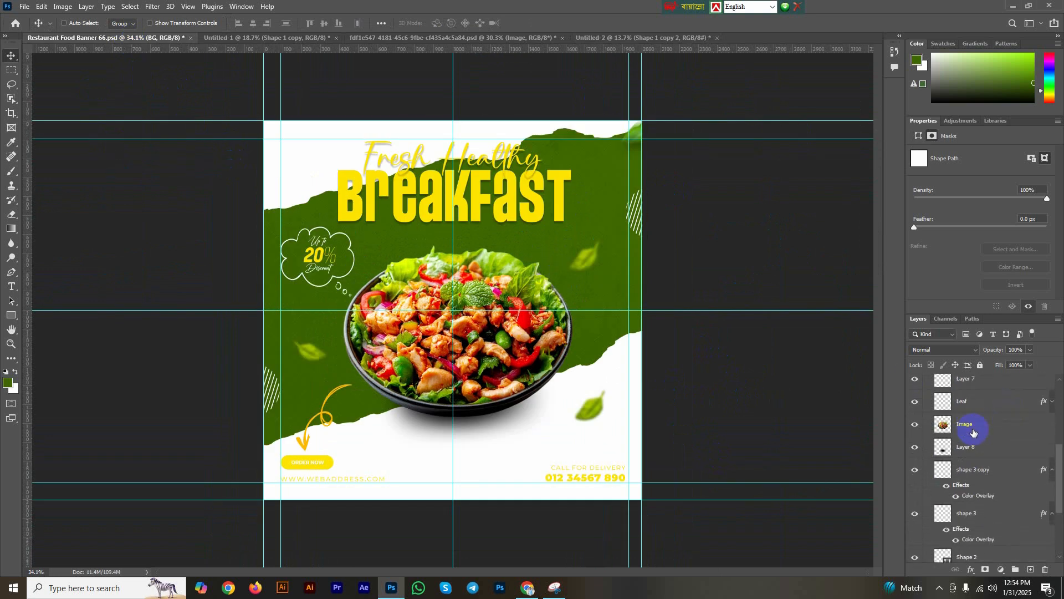
click(968, 382)
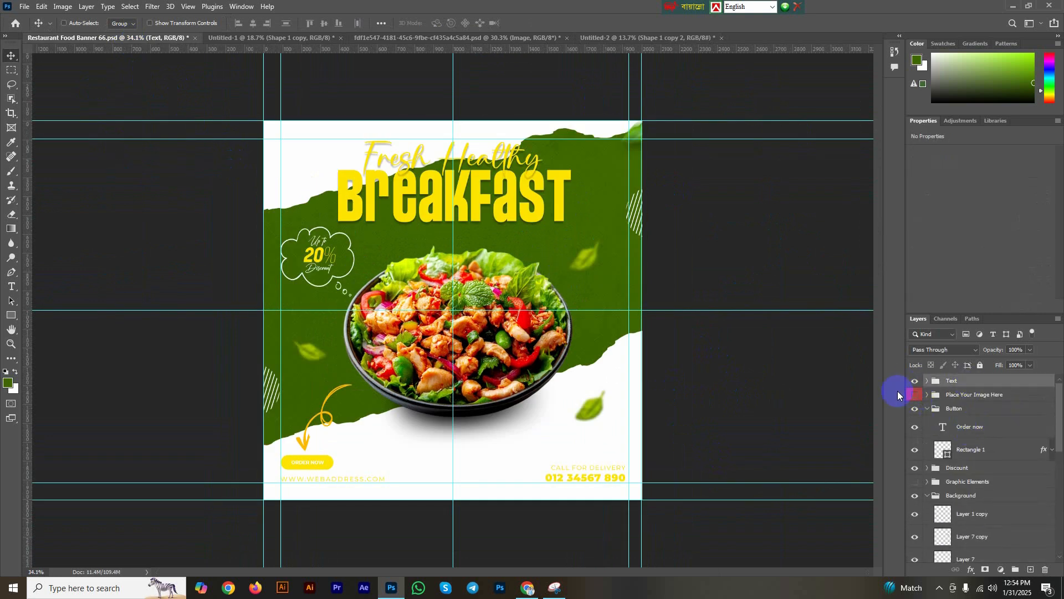
scroll(386, 188, up, 1)
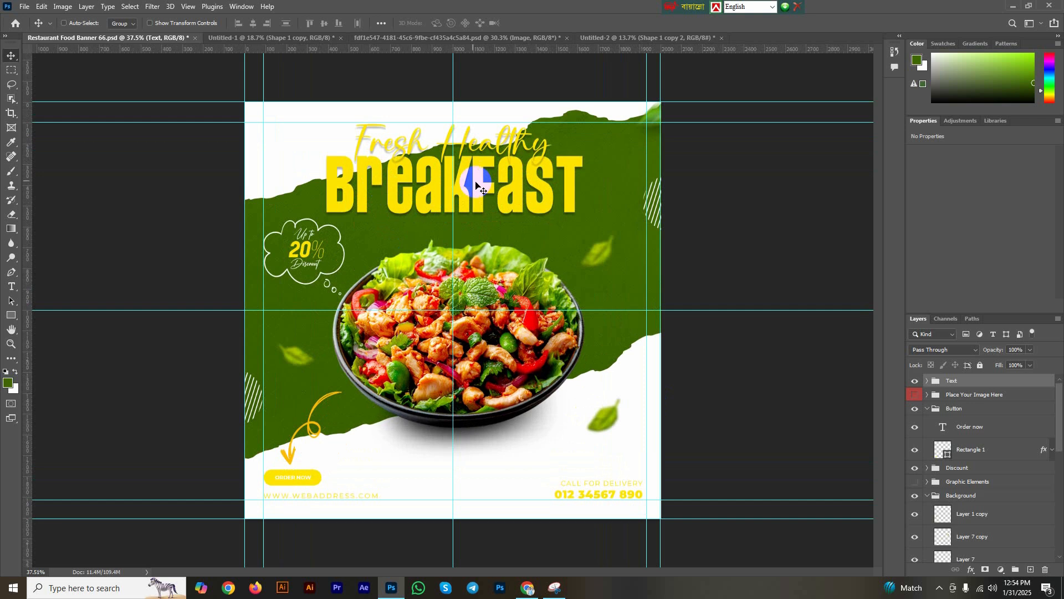
drag(460, 194, 465, 170)
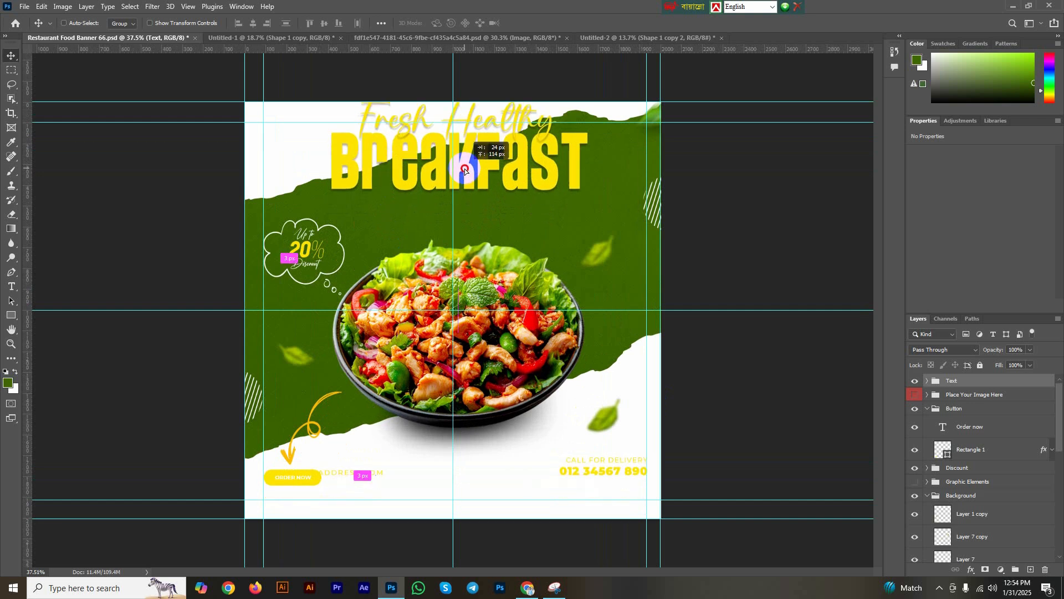
key(ctrl+z)
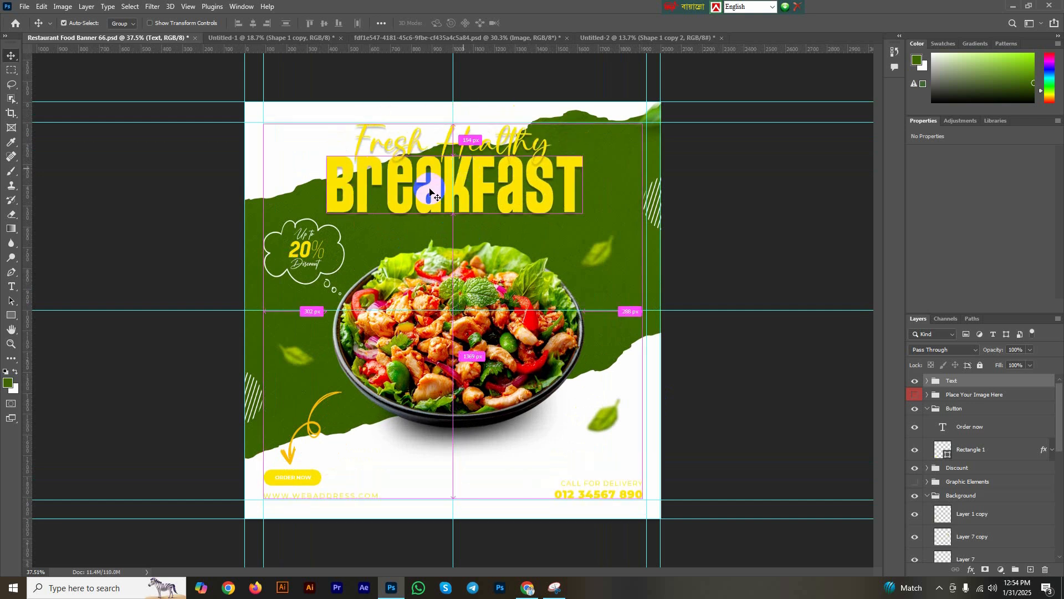
right_click(431, 192)
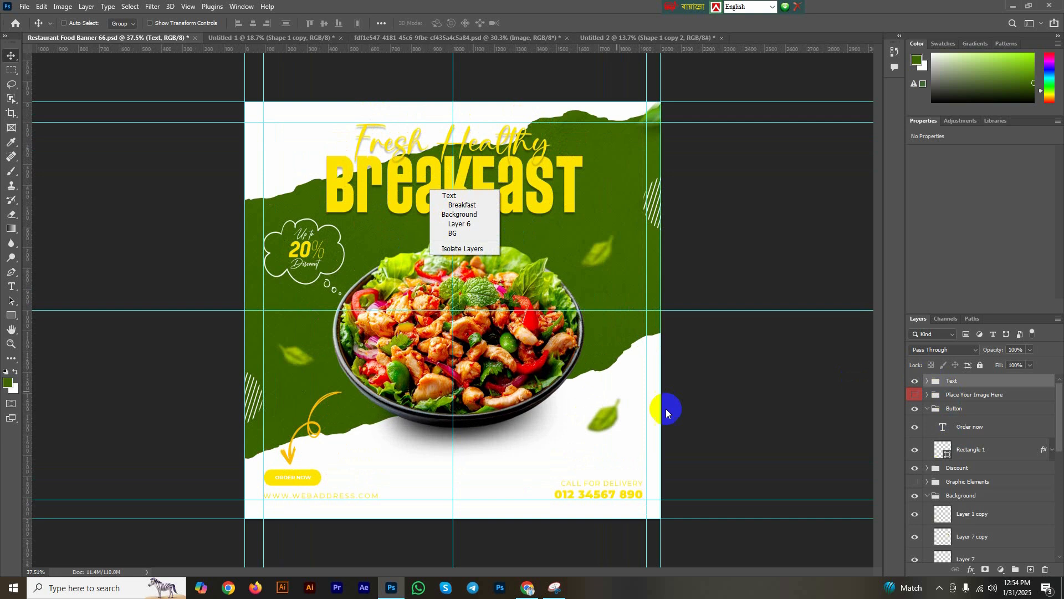
click(717, 390)
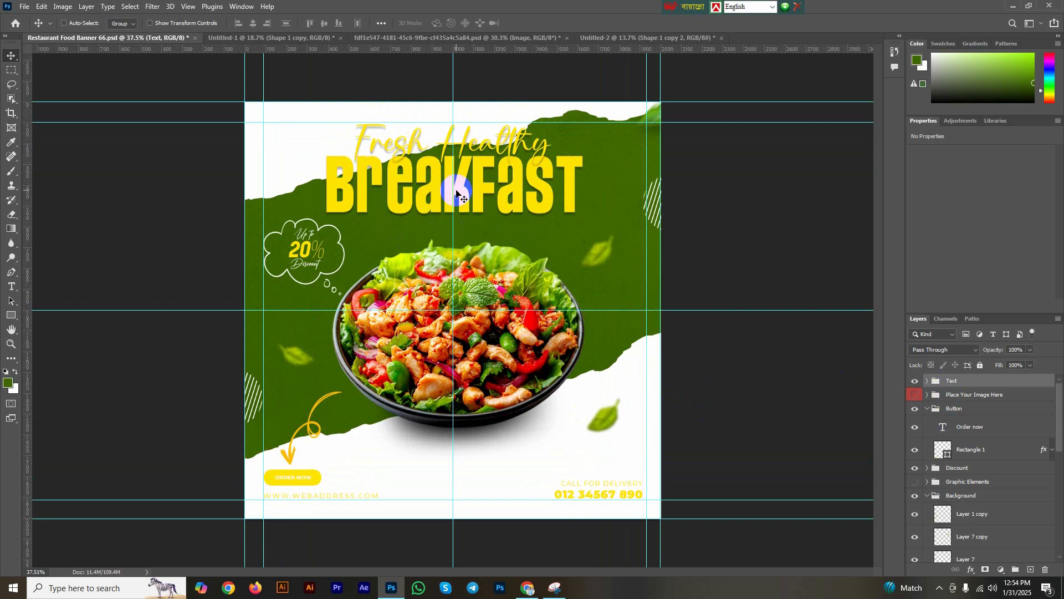
Copy the Text group into Untitled-2 with its headline above the bowl near the vertical guide, and expand the group.
mouse_move(444, 162)
mouse_down()
mouse_move(442, 151)
mouse_move(549, 108)
mouse_move(630, 51)
mouse_move(630, 34)
mouse_move(630, 76)
mouse_move(483, 323)
mouse_move(488, 331)
mouse_up()
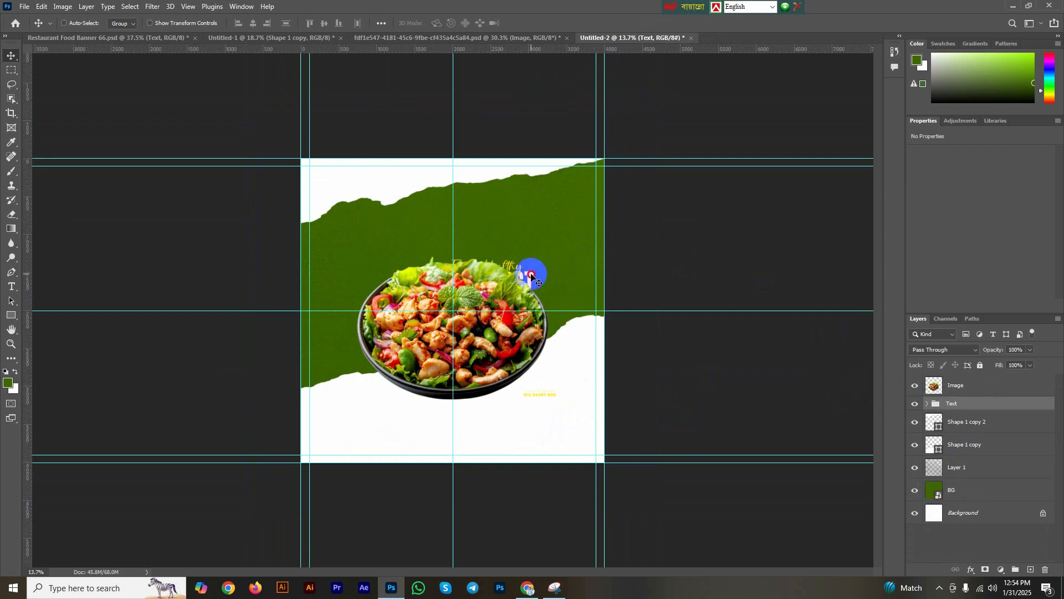
mouse_move(532, 276)
mouse_down()
mouse_move(535, 185)
mouse_move(510, 166)
mouse_move(499, 193)
mouse_move(518, 162)
mouse_move(513, 238)
mouse_move(504, 182)
mouse_up()
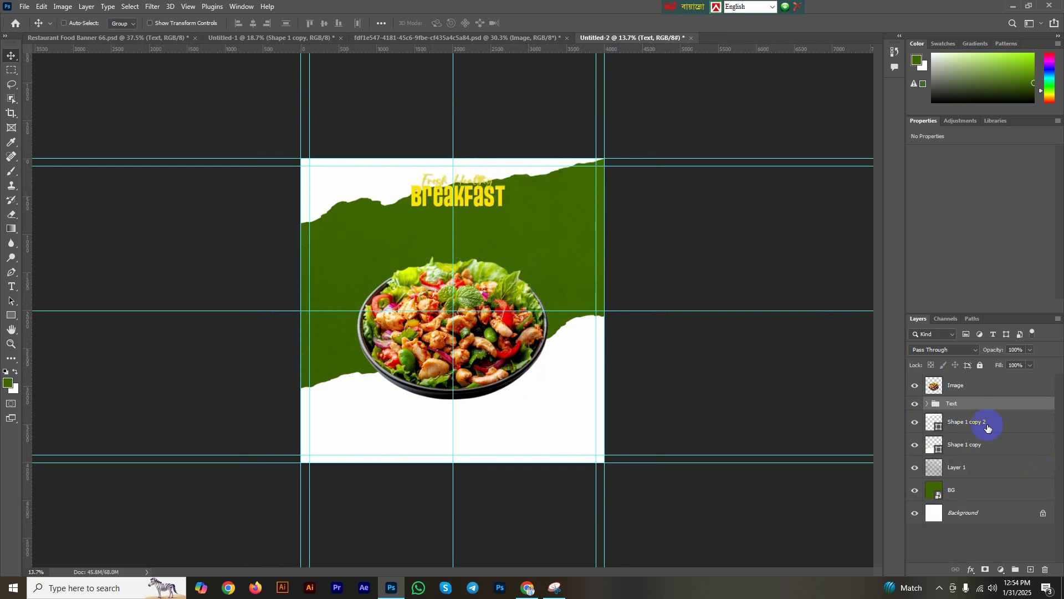
click(918, 405)
click(915, 407)
click(927, 404)
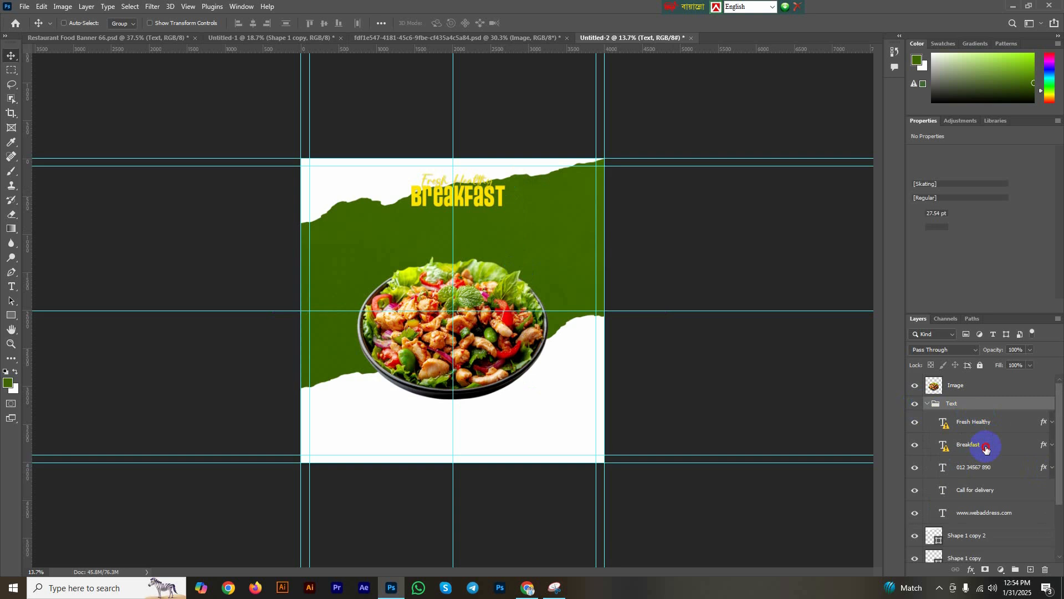
Scale the Fresh Healthy and Breakfast text together to about 203% and centre them on the vertical guide above the bowl.
click(986, 435)
click(990, 447)
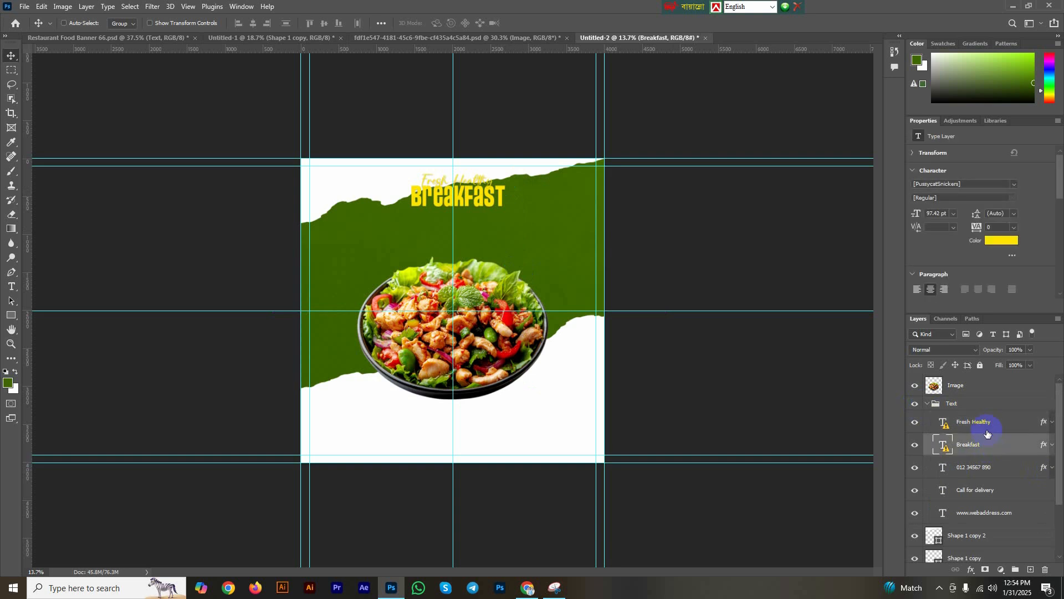
shift+click(971, 422)
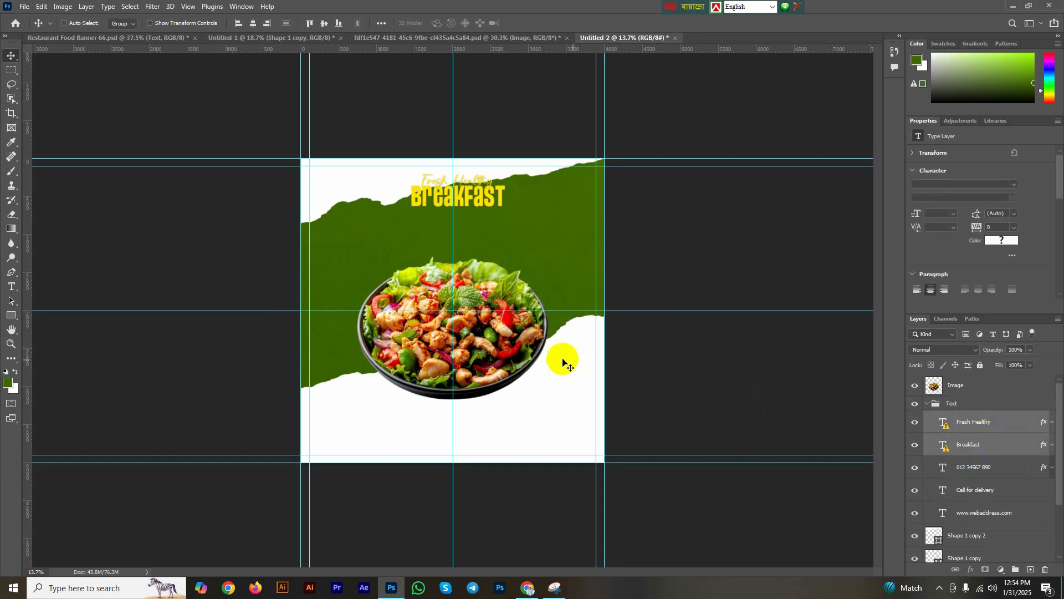
key(ctrl+t)
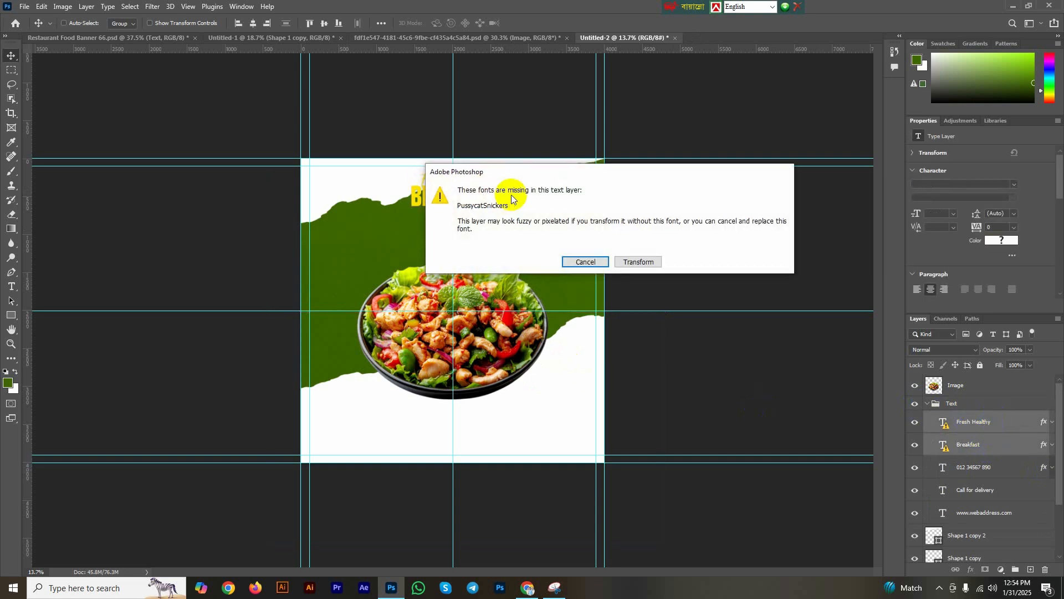
click(631, 263)
key(ctrl+0)
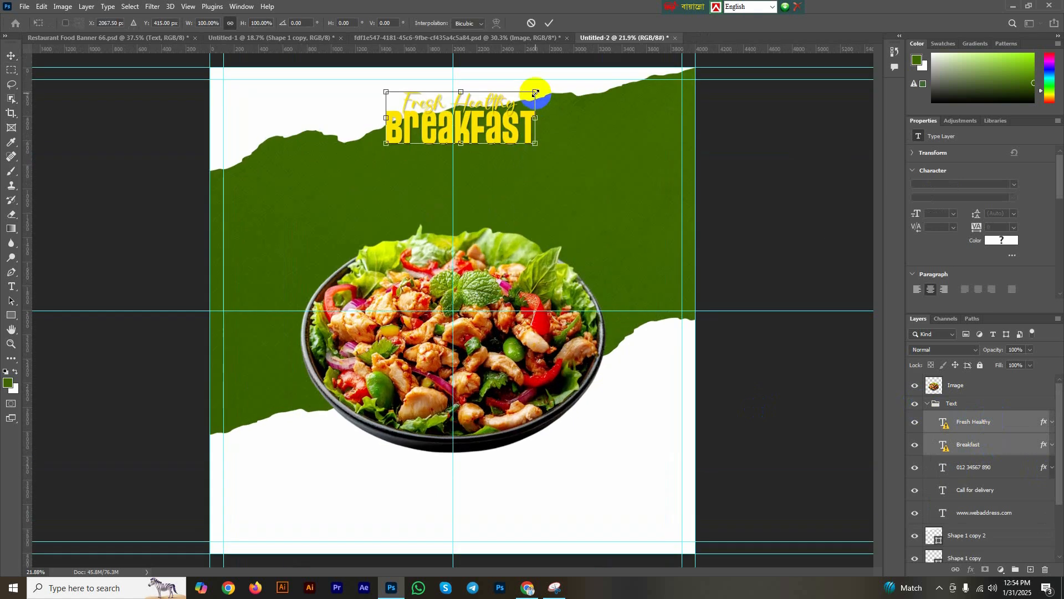
mouse_move(535, 92)
mouse_down()
mouse_move(558, 52)
mouse_move(599, 34)
mouse_up()
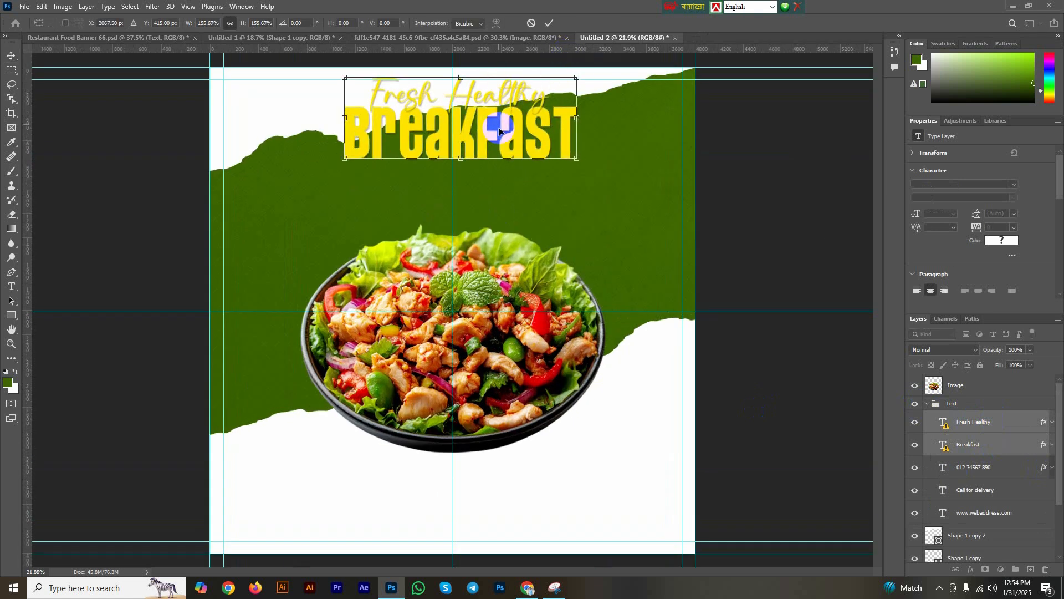
drag(498, 131, 490, 147)
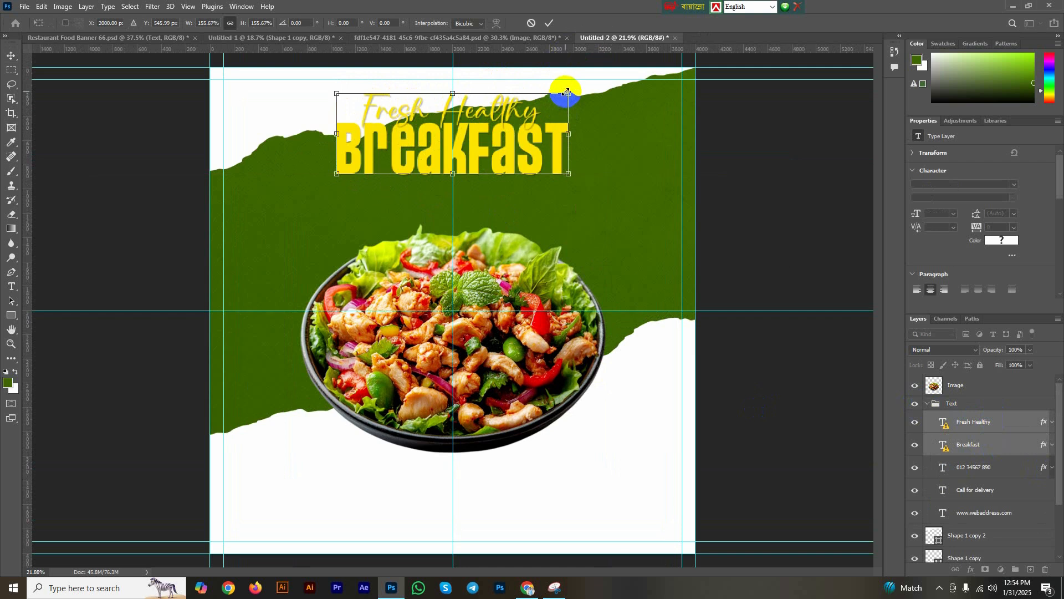
drag(569, 93, 597, 57)
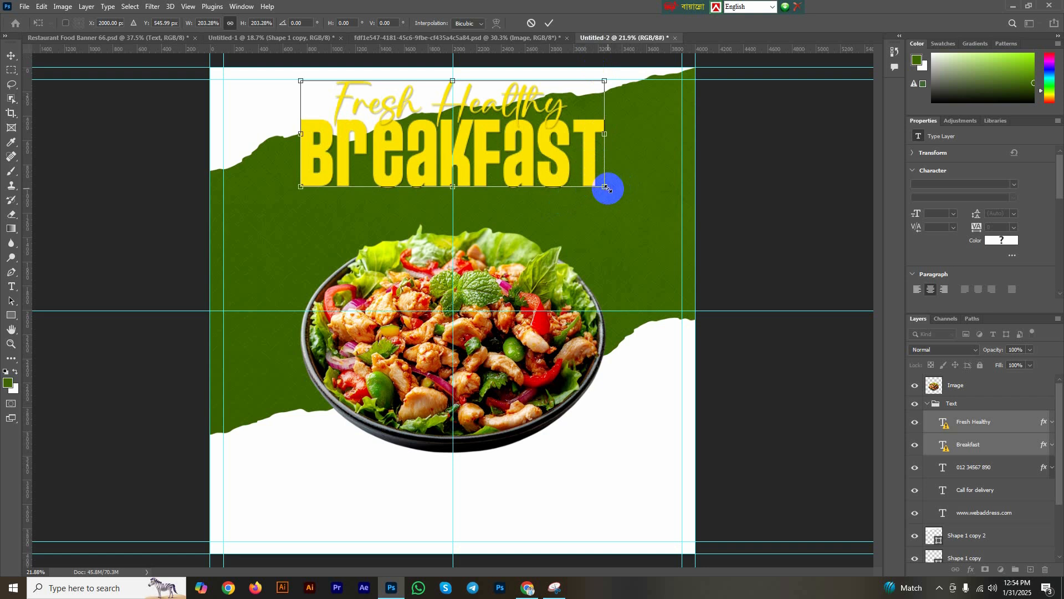
key(Return)
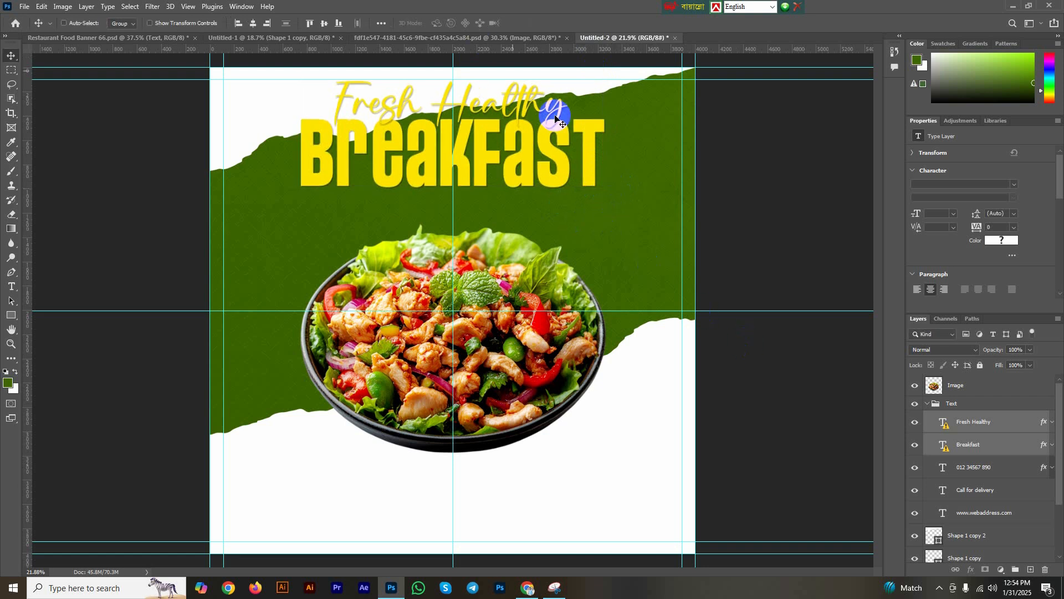
Check the Fresh Healthy layer's Color Overlay and Drop Shadow effects by switching them off and on.
click(1027, 430)
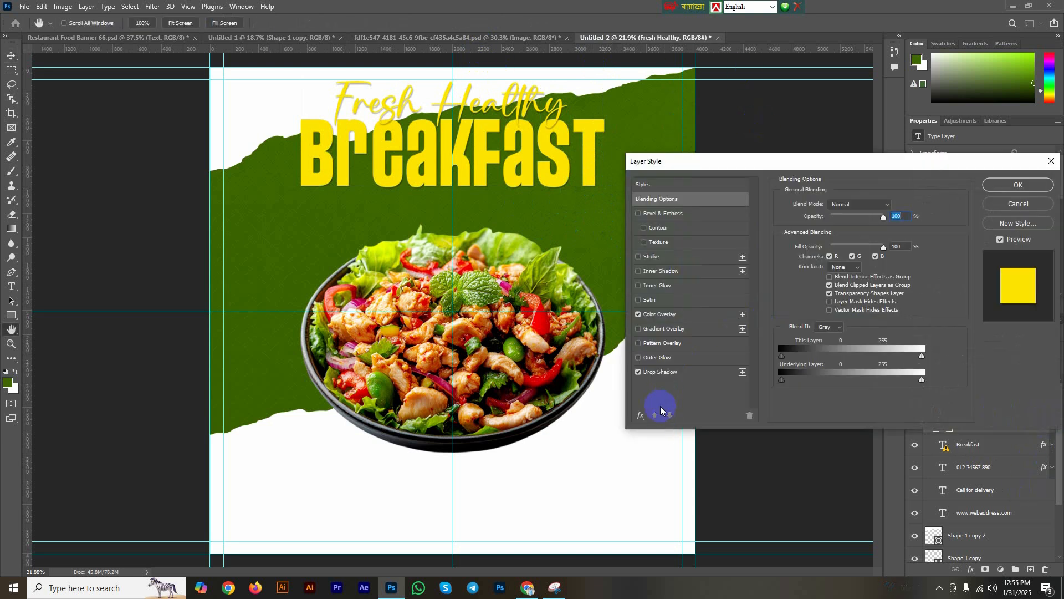
click(665, 372)
click(687, 315)
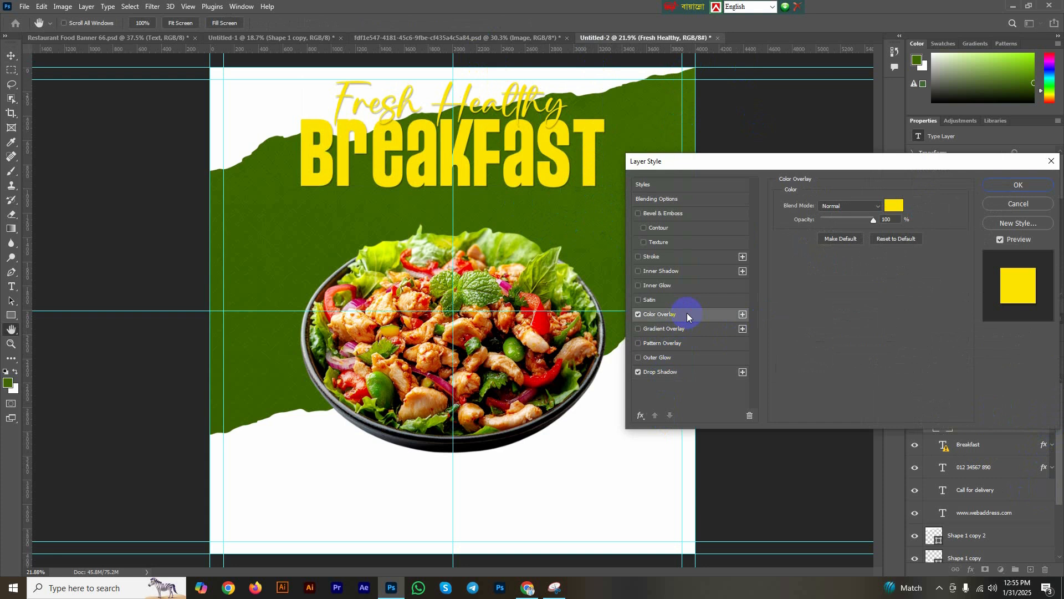
click(638, 314)
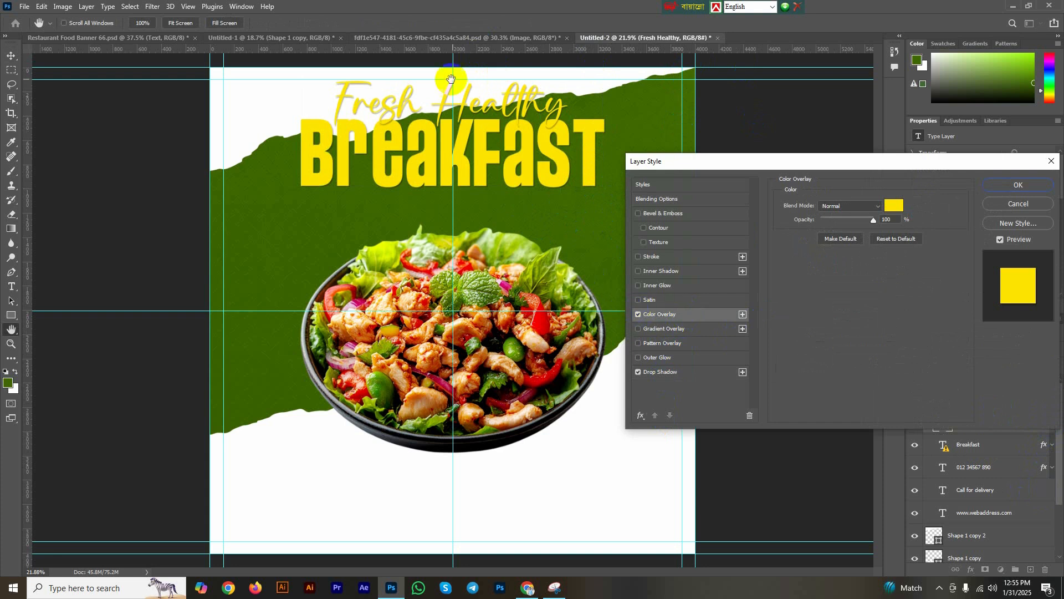
click(638, 314)
click(639, 314)
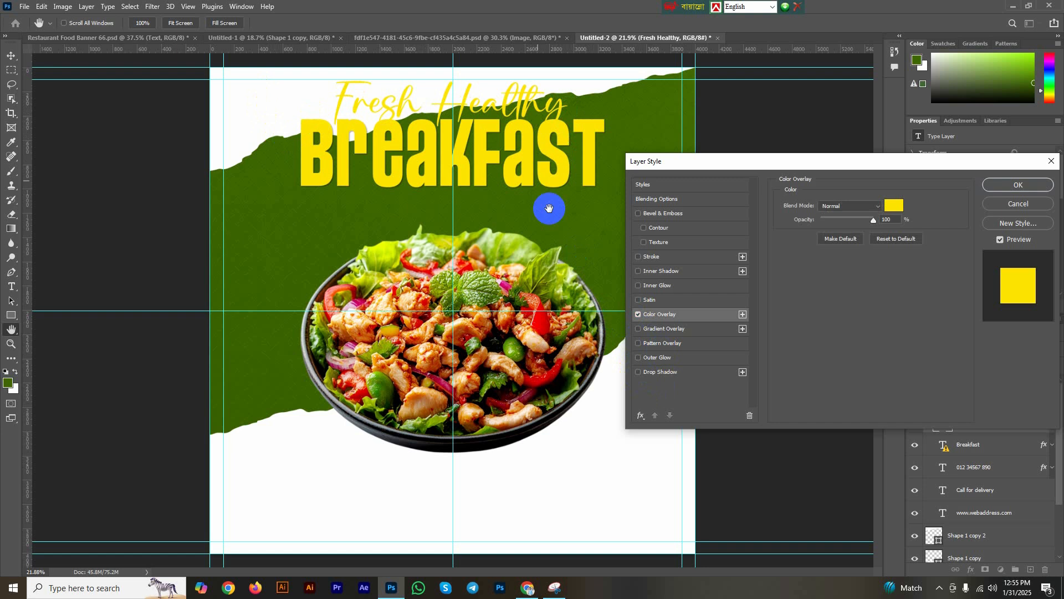
click(639, 373)
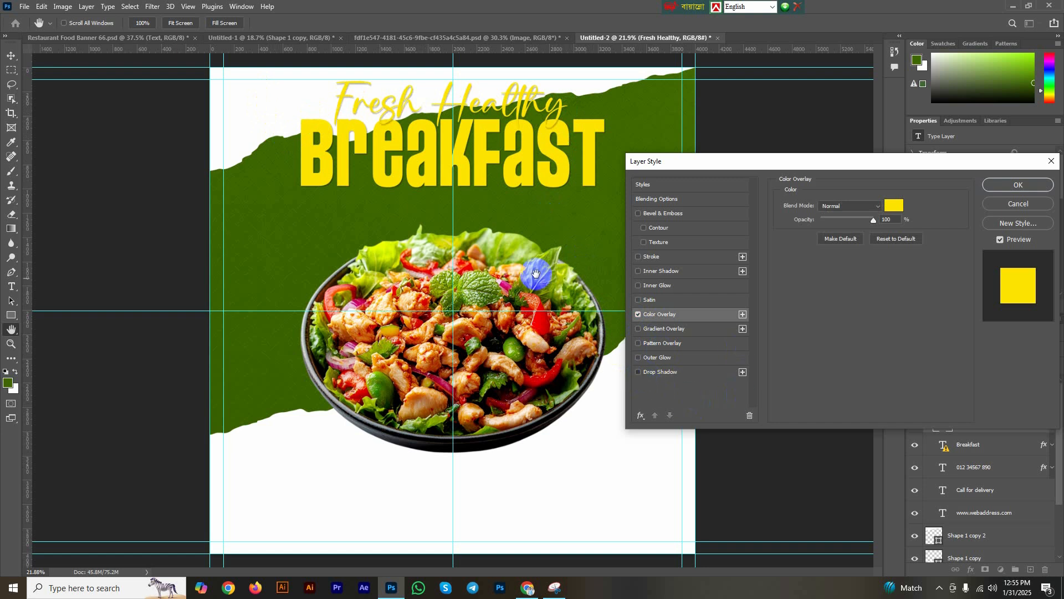
click(1033, 191)
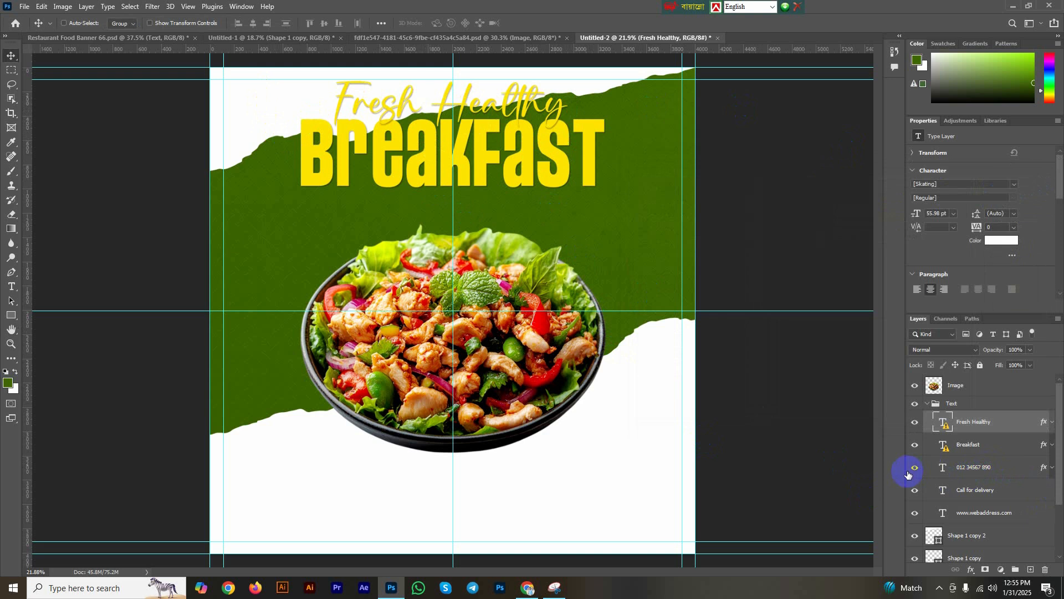
Move the phone number text from the bowl to the white area near the canvas's lower-right corner.
click(1001, 469)
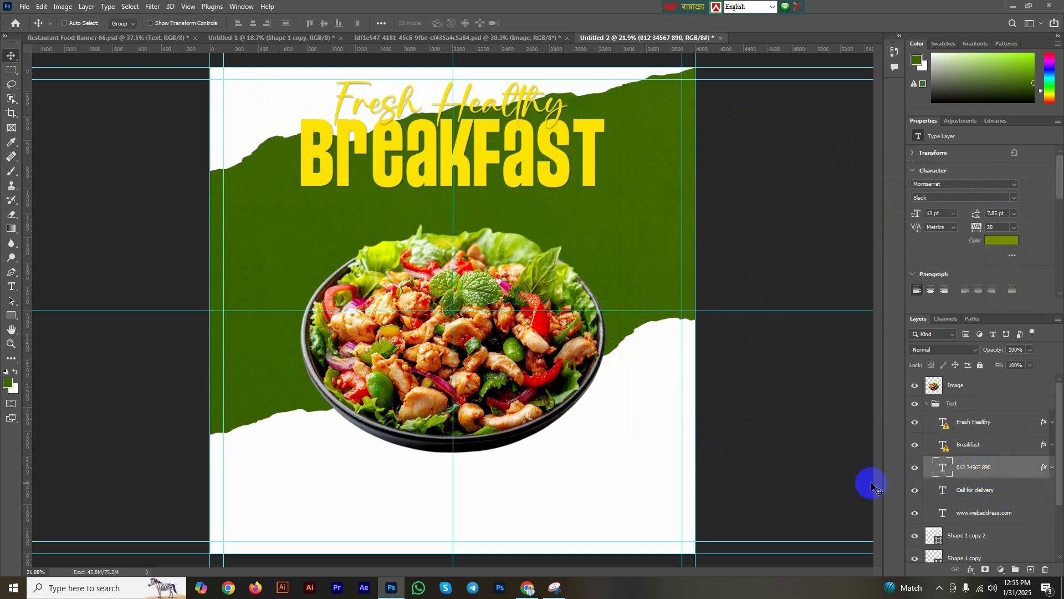
key(ctrl+t)
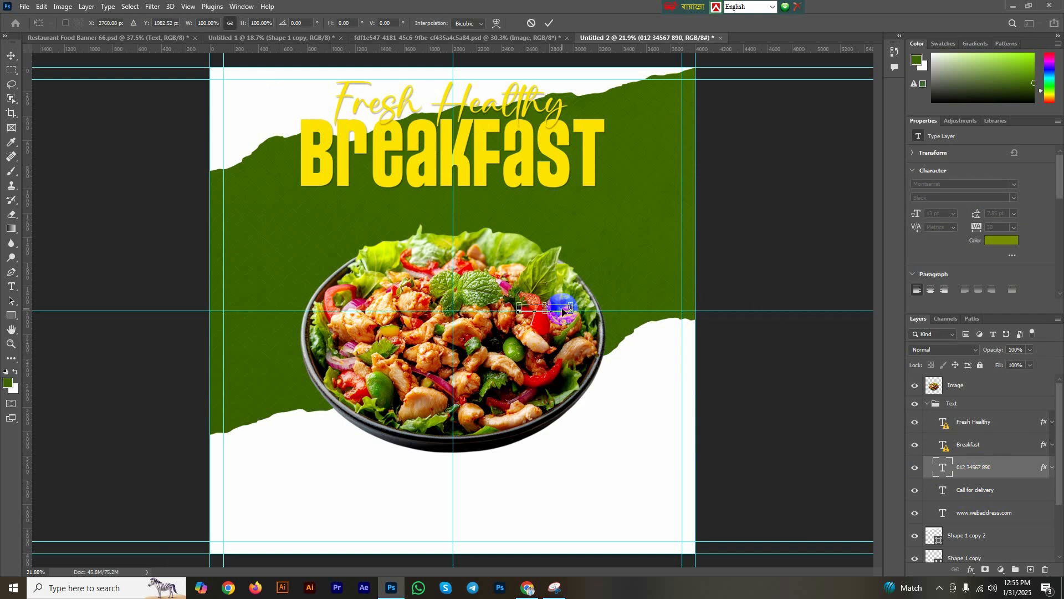
drag(562, 311, 649, 517)
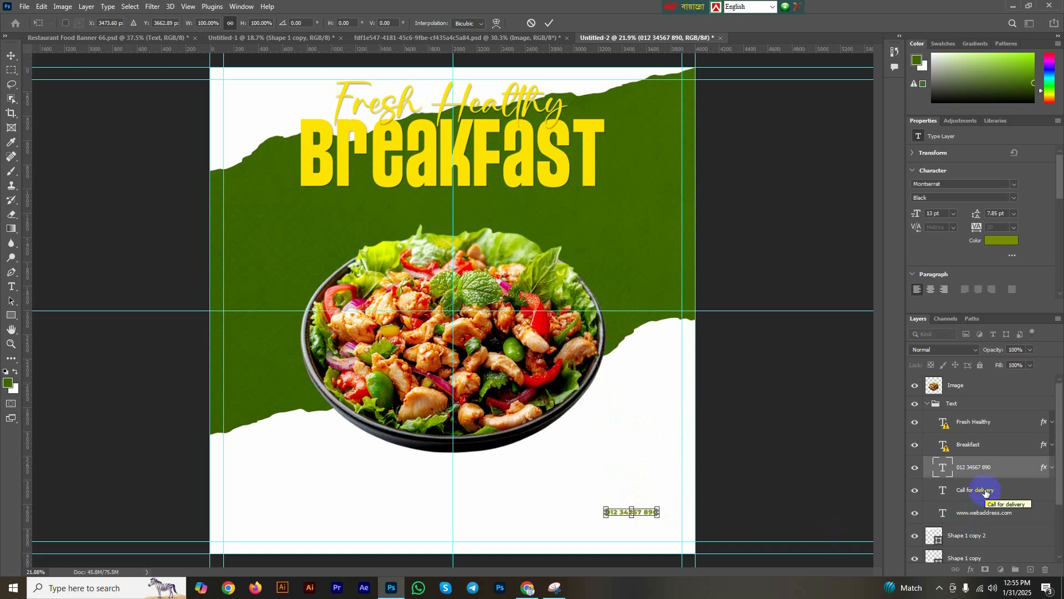
Move the Call for delivery text to just above the phone number, with their left edges aligned.
click(985, 491)
click(983, 492)
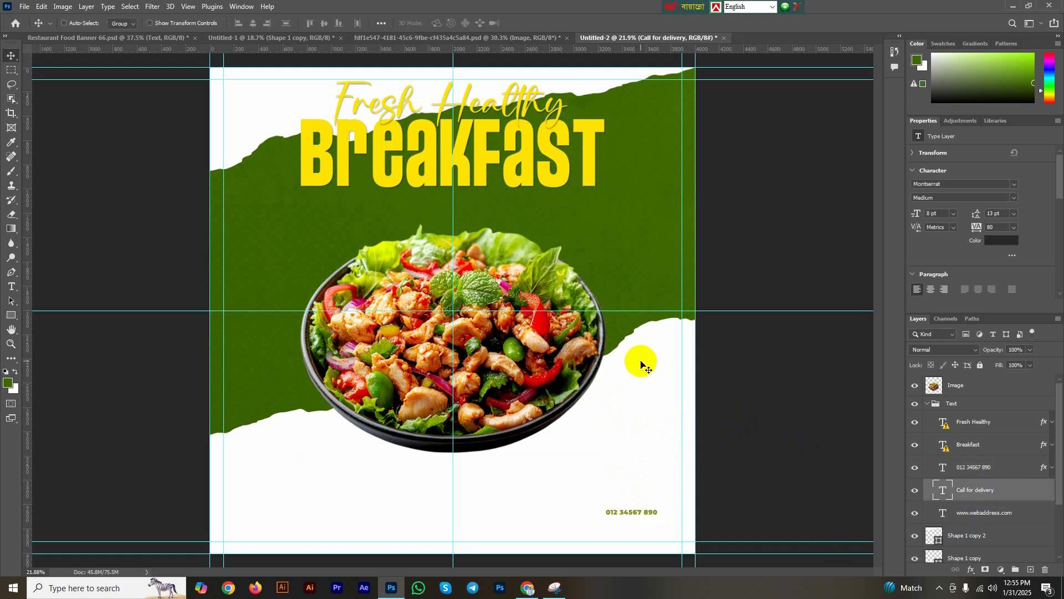
key(ctrl+t)
drag(557, 305, 646, 492)
scroll(652, 512, up, 6)
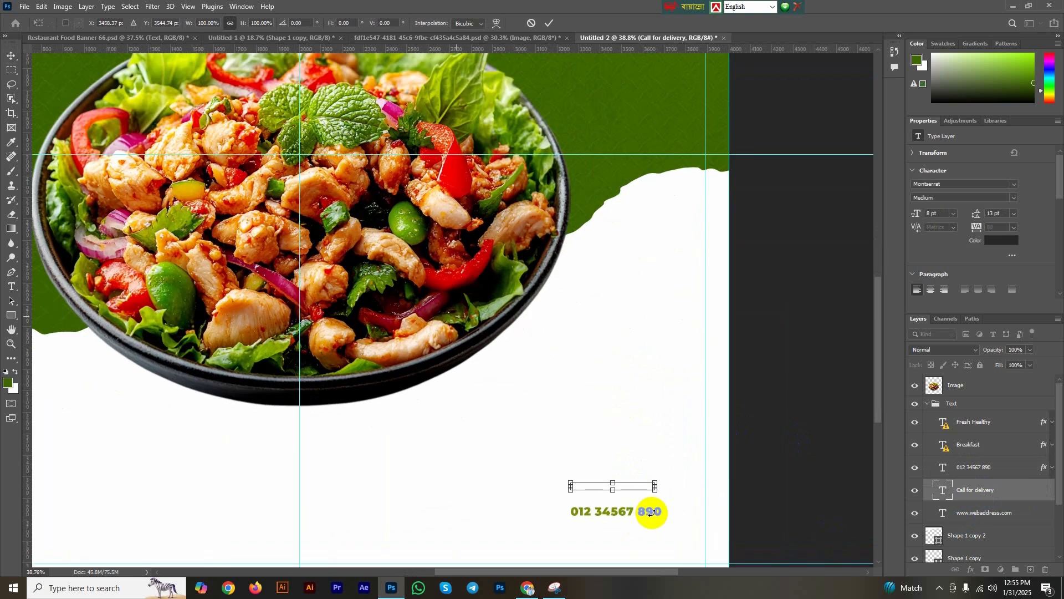
scroll(652, 513, up, 2)
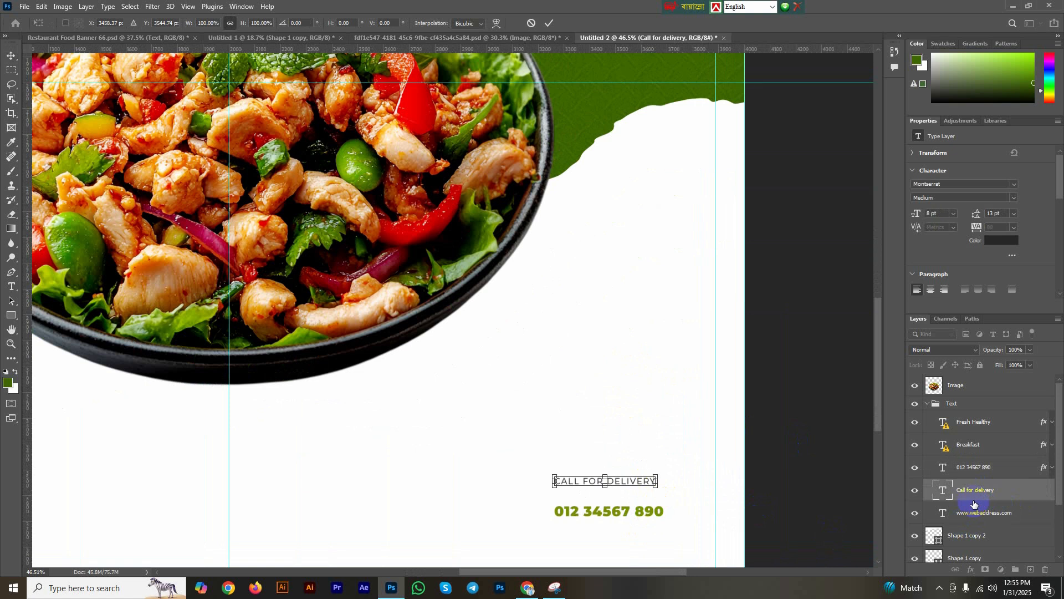
scroll(483, 454, down, 8)
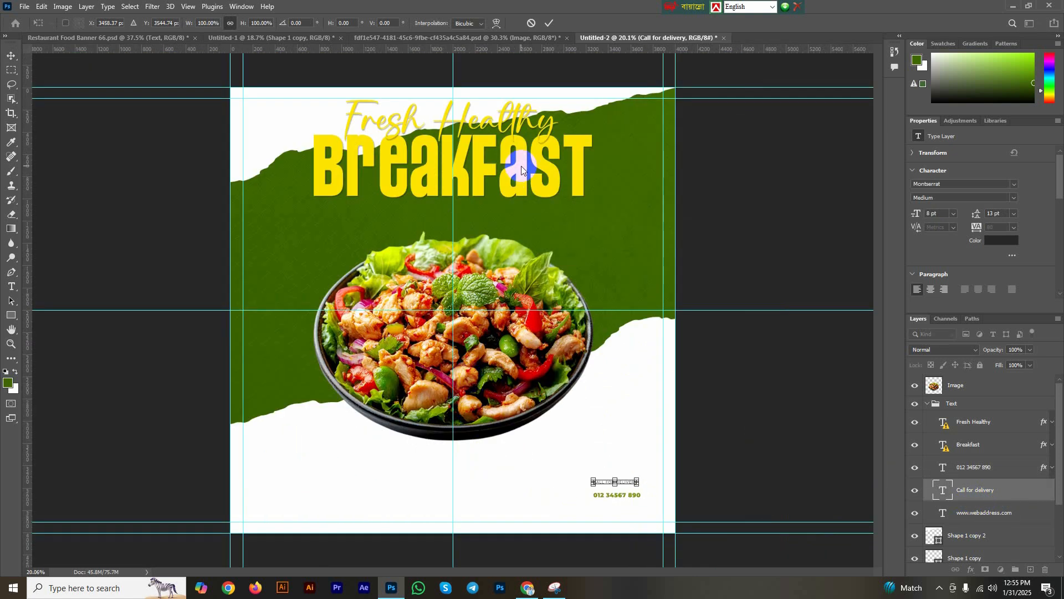
key(Return)
Sample the yellow of the Breakfast headline and apply it to the Call for delivery and phone number text.
key(i)
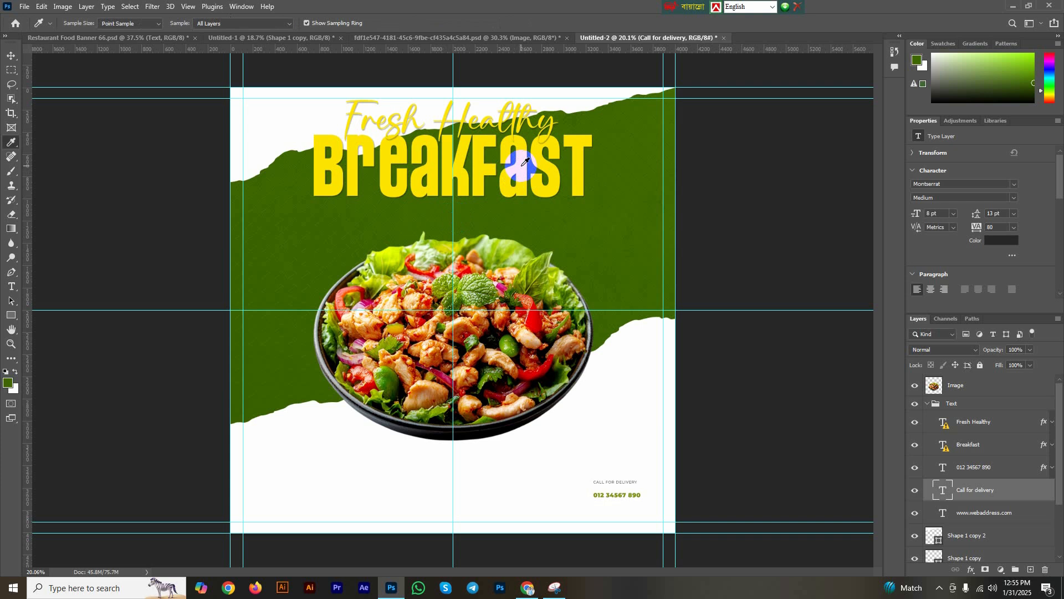
click(521, 172)
scroll(687, 546, up, 2)
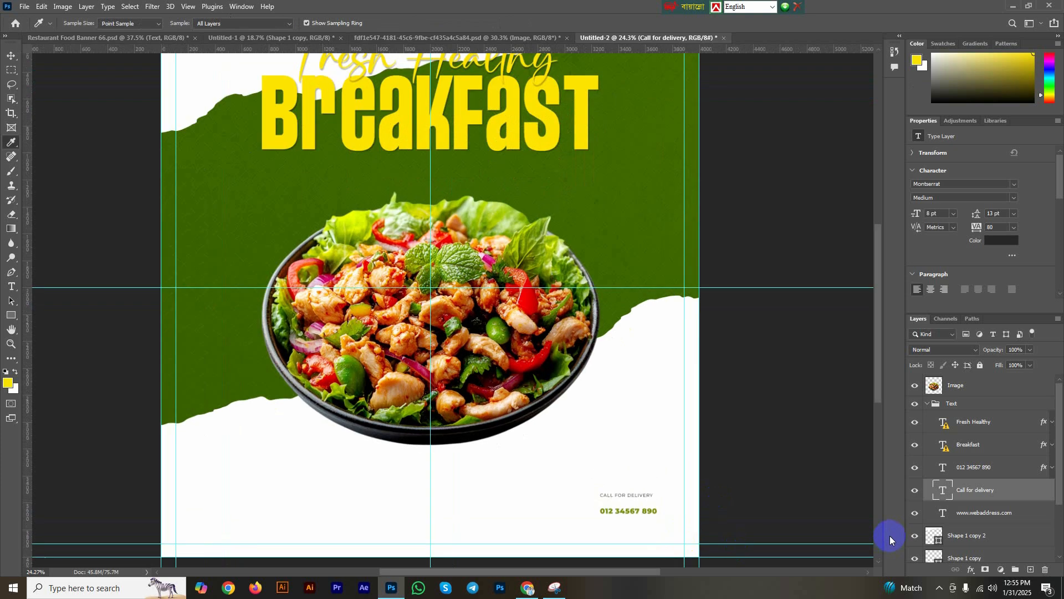
key(alt+BackSpace)
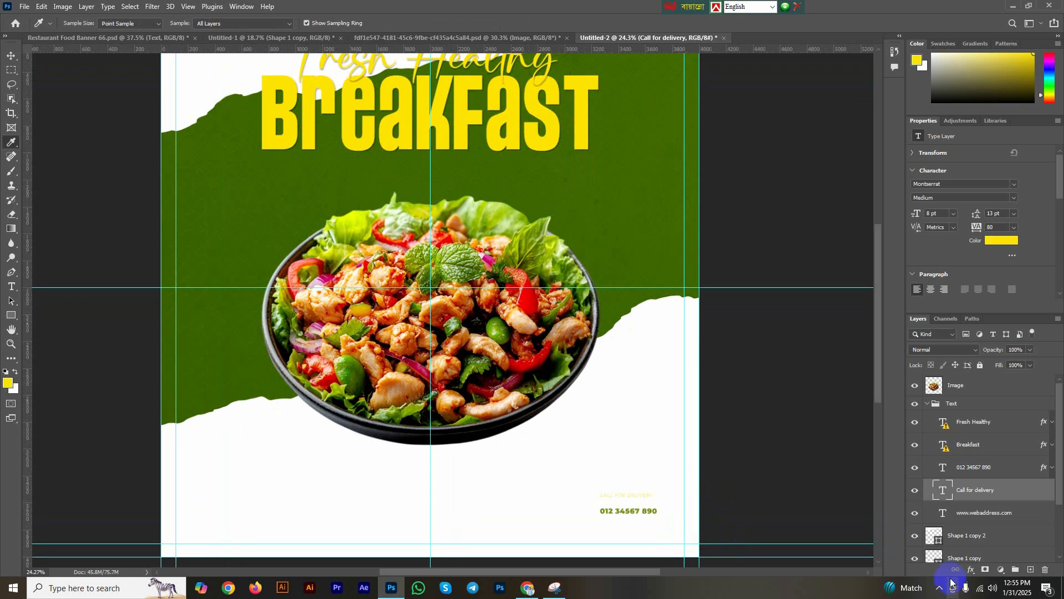
click(999, 472)
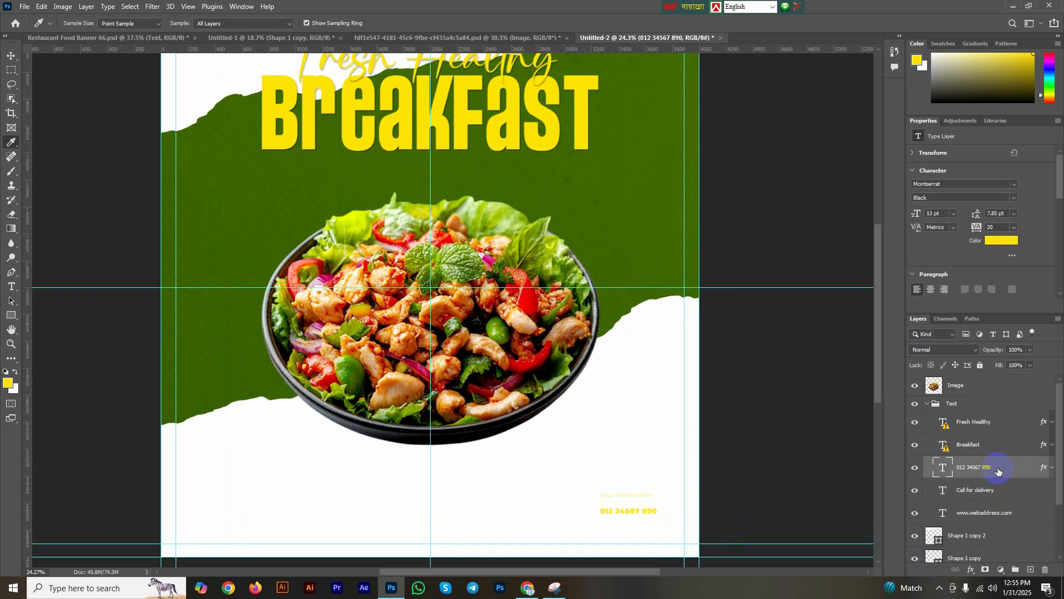
Move the phone number and Call for delivery lines into the canvas's lower-right corner, against the margin guides.
click(18, 53)
scroll(665, 527, up, 4)
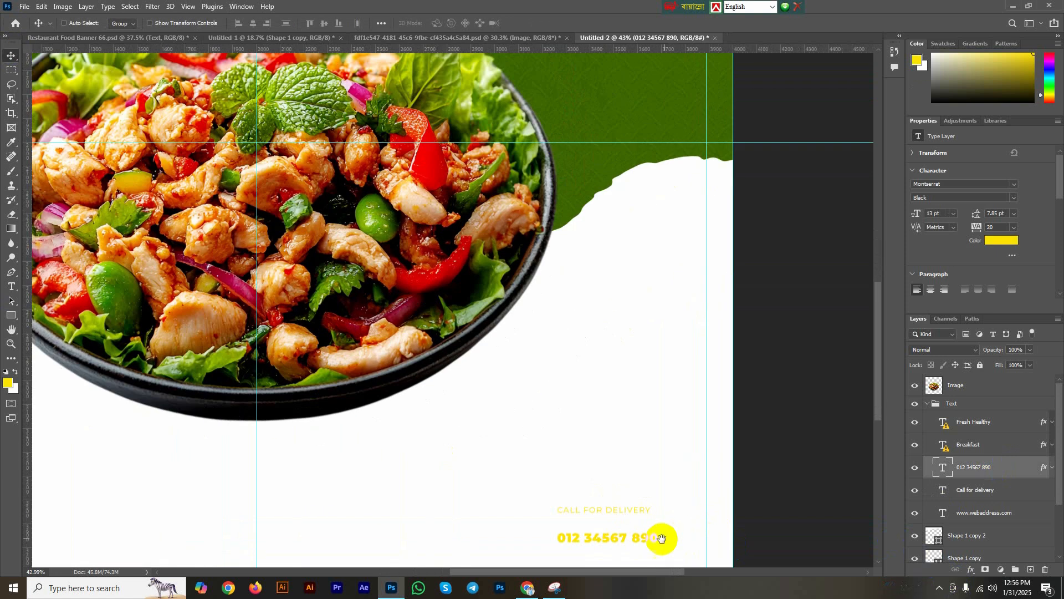
drag(662, 537, 700, 468)
scroll(631, 418, up, 2)
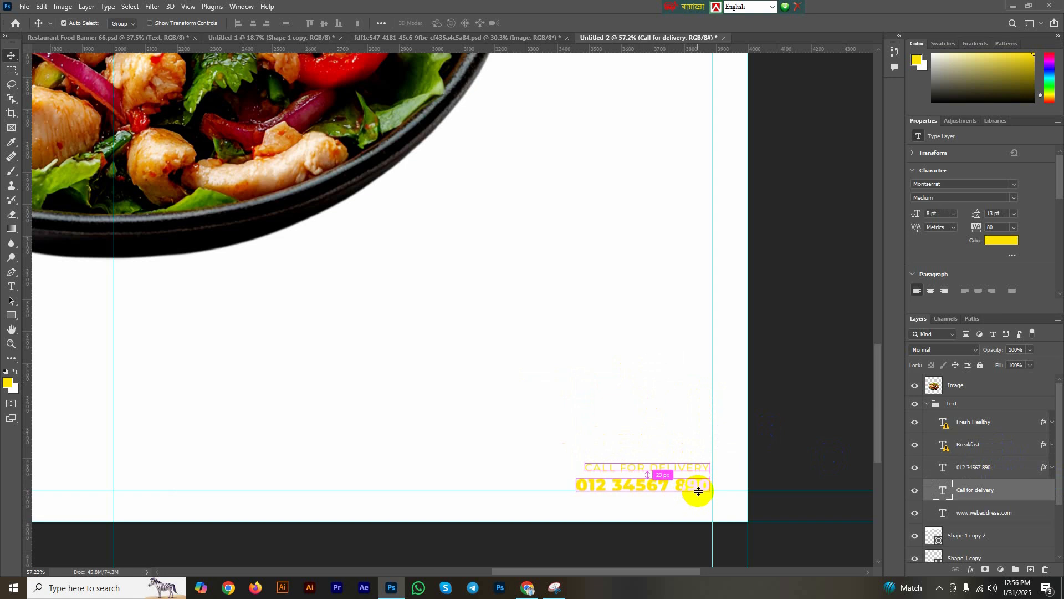
Scale the Call for delivery text to about 109% so it spans from the phone number's left edge to the right margin guide.
key(ctrl+t)
scroll(607, 469, up, 2)
scroll(598, 478, up, 2)
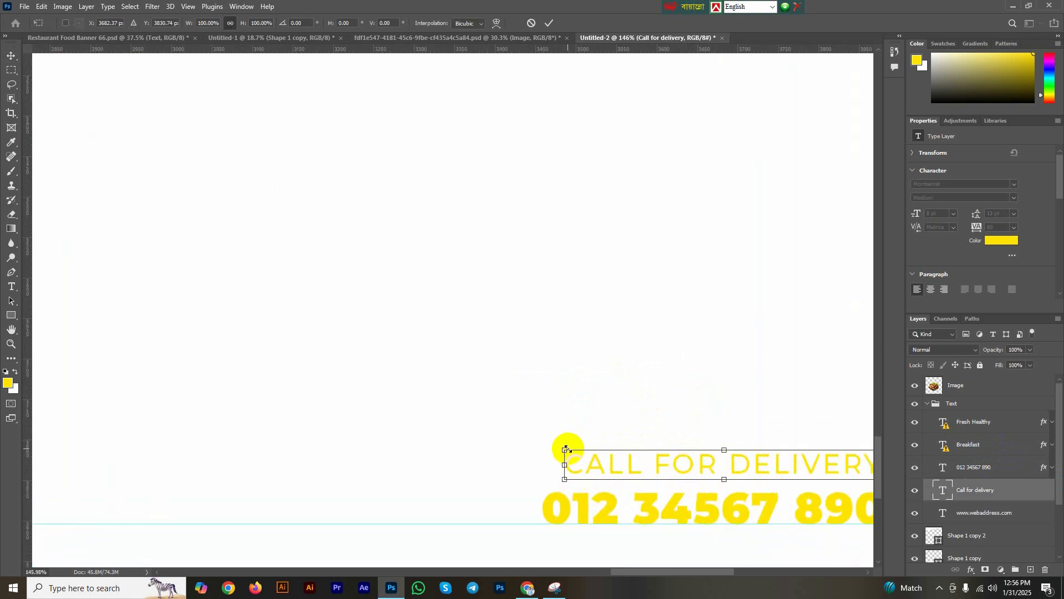
drag(566, 447, 547, 437)
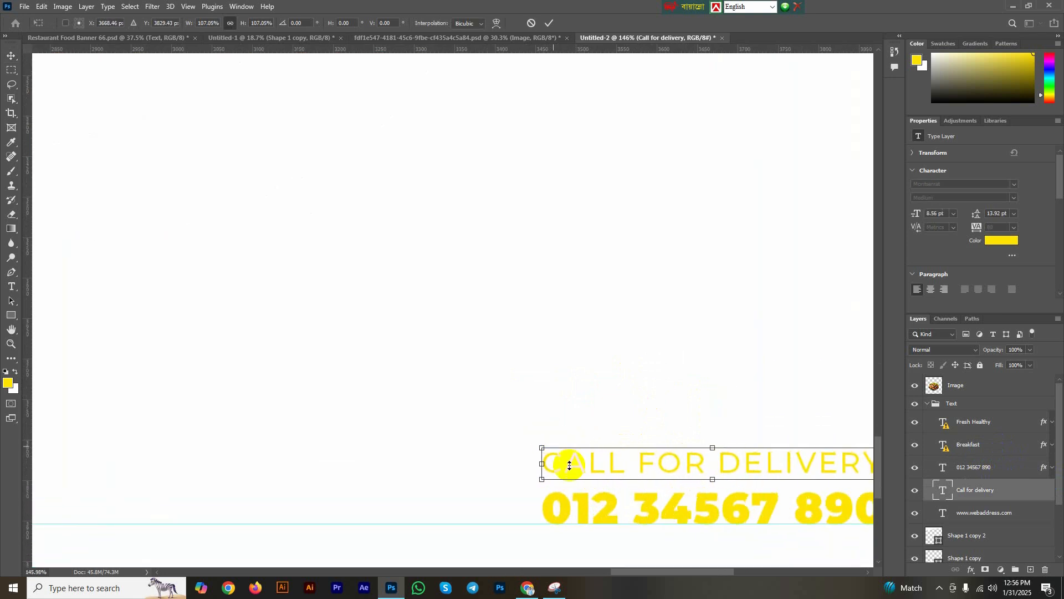
scroll(574, 477, down, 3)
scroll(743, 515, up, 5)
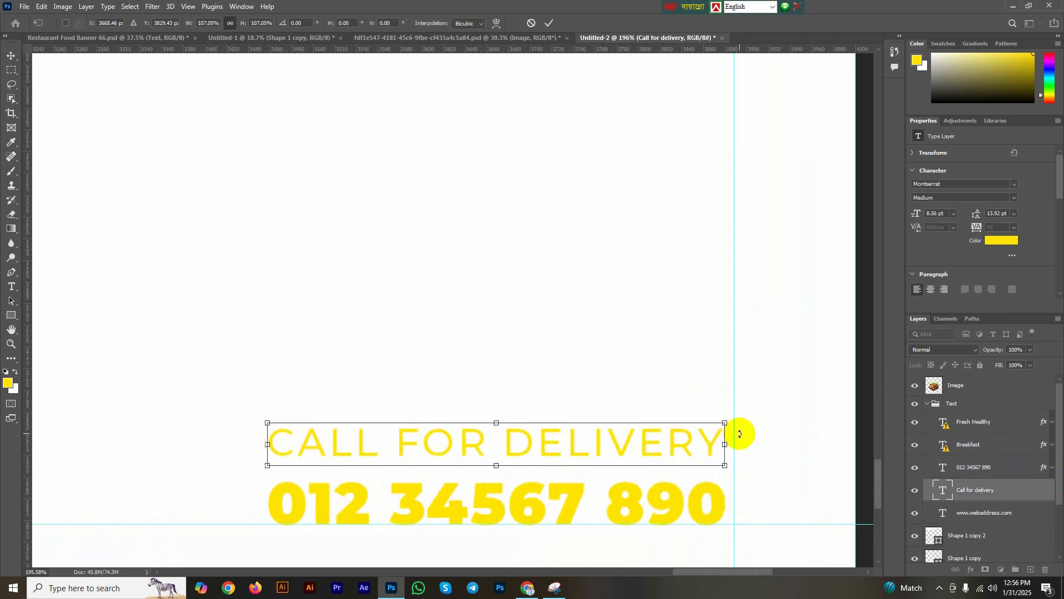
drag(723, 420, 733, 399)
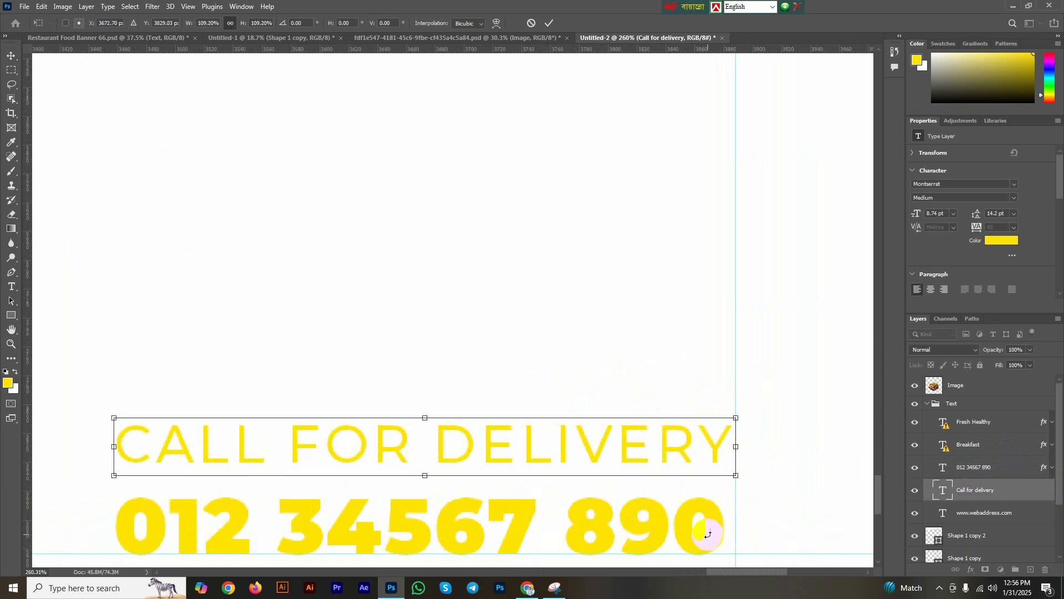
click(990, 515)
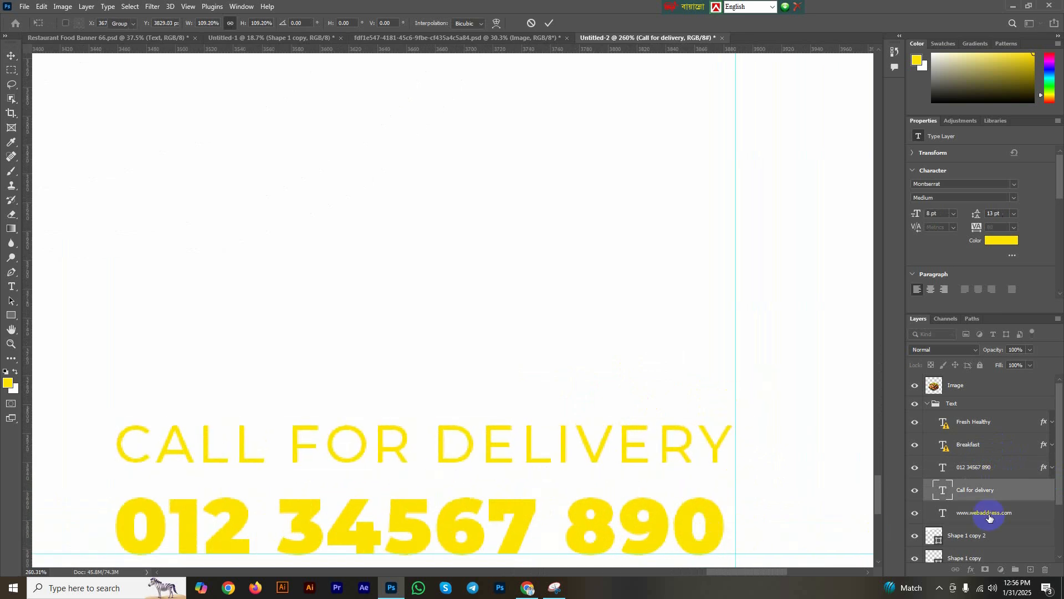
Scale the phone number text to about 101.5% so its width matches the Call for delivery line.
click(998, 467)
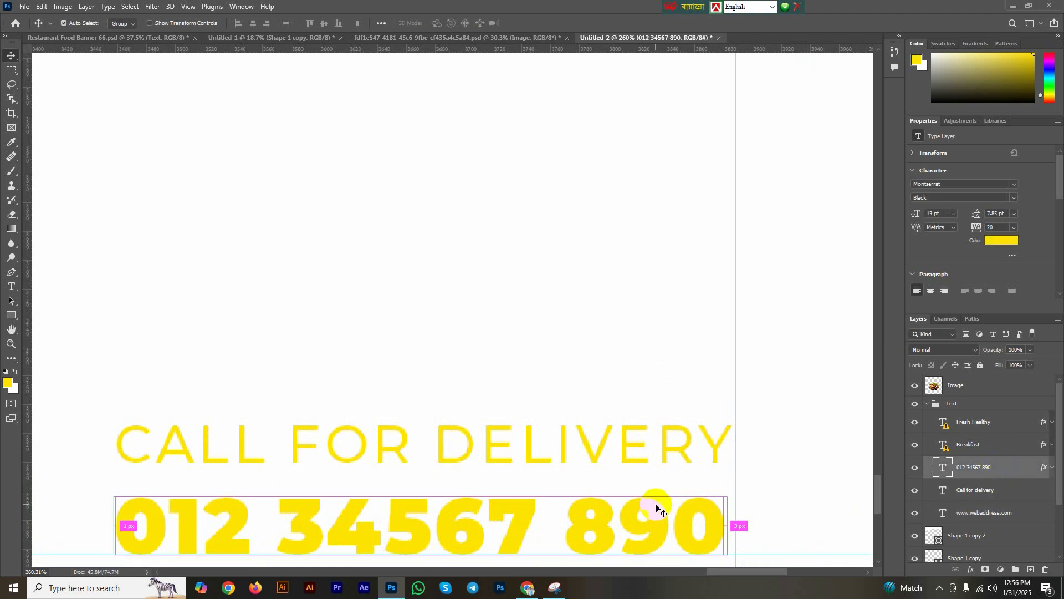
key(ctrl+t)
drag(727, 485, 736, 466)
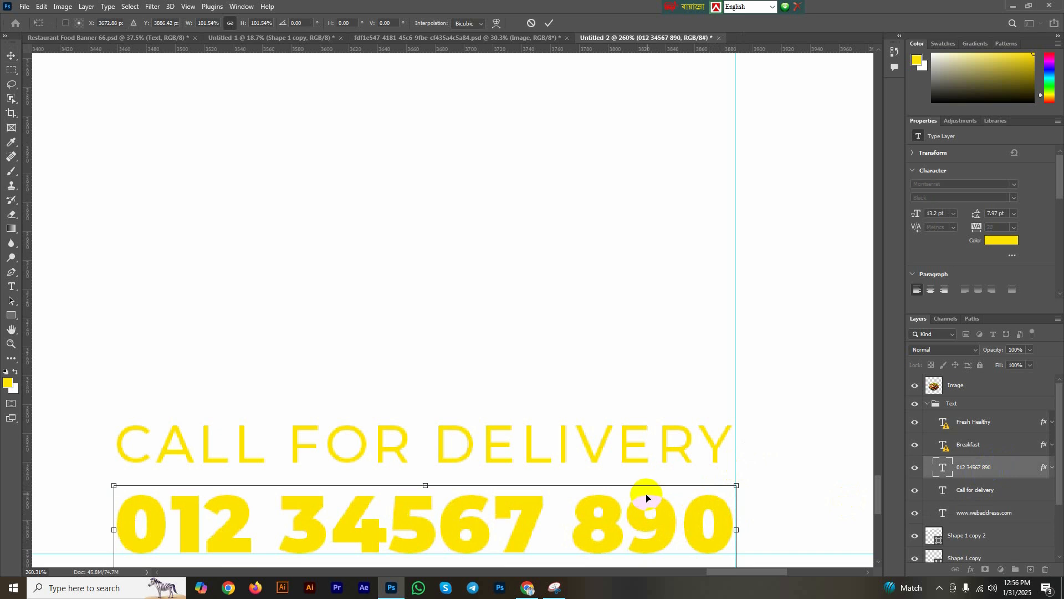
scroll(646, 494, down, 5)
key(Return)
scroll(679, 518, down, 8)
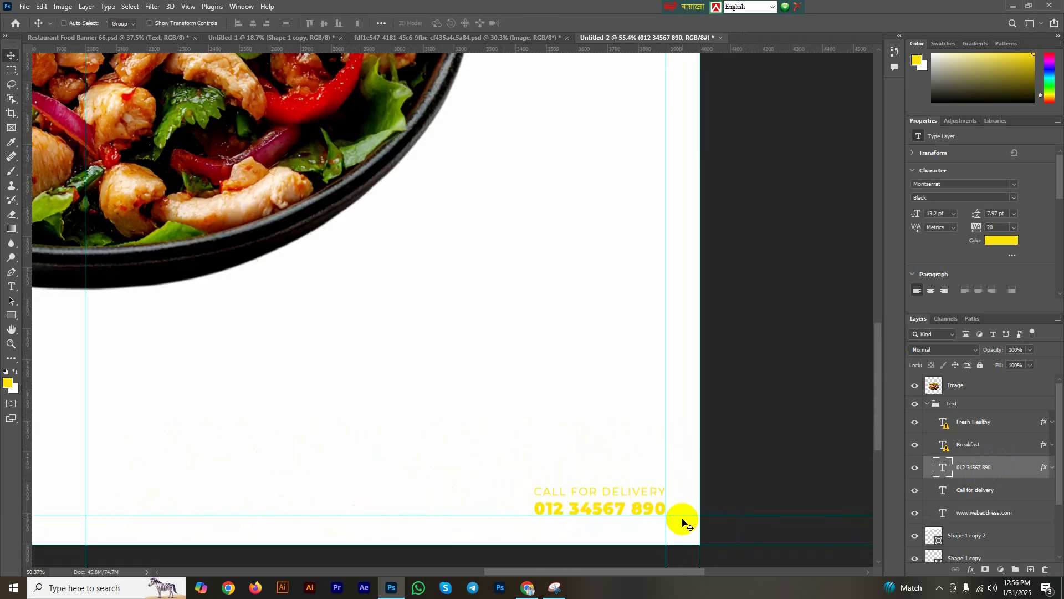
scroll(478, 447, up, 1)
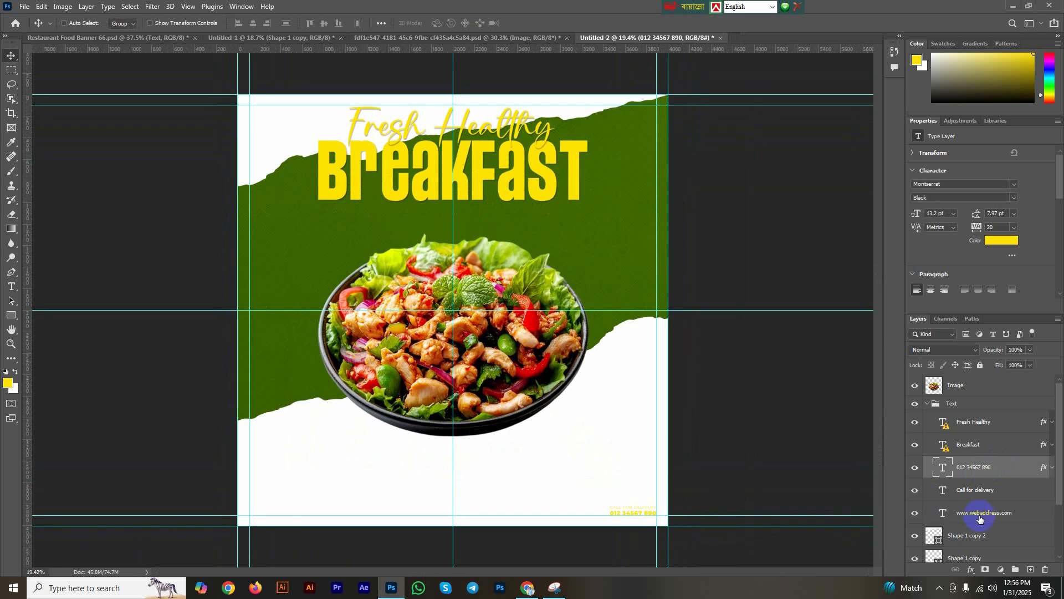
click(980, 514)
key(ctrl+t)
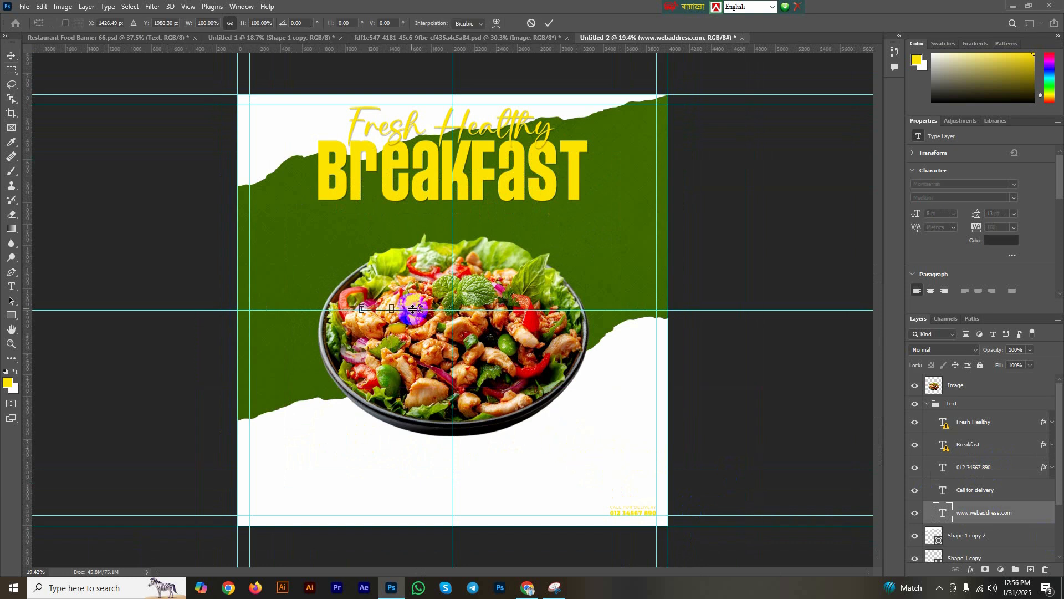
drag(408, 311, 300, 510)
scroll(256, 509, up, 5)
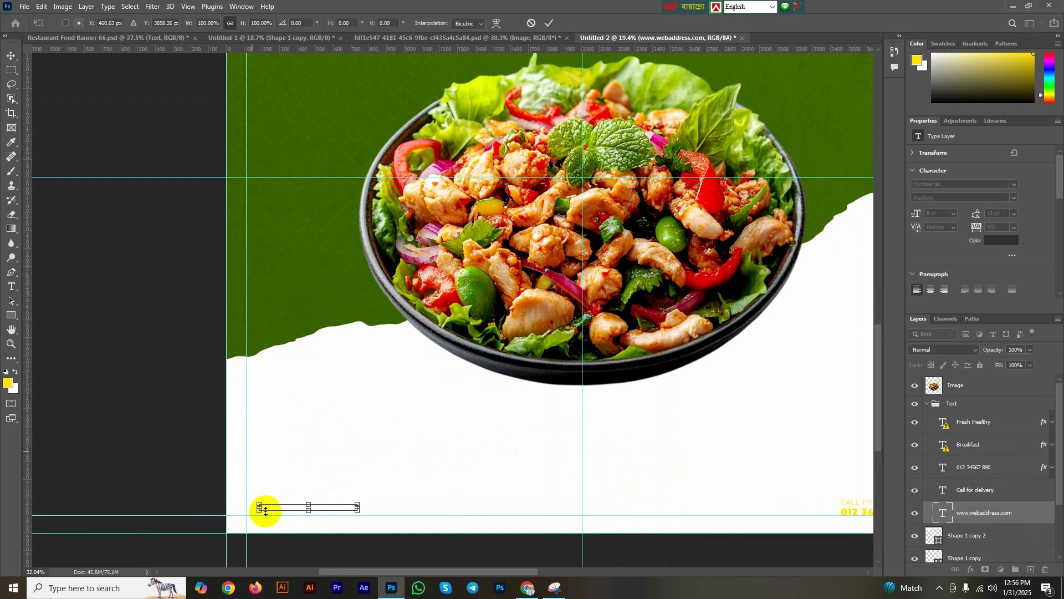
scroll(289, 508, up, 1)
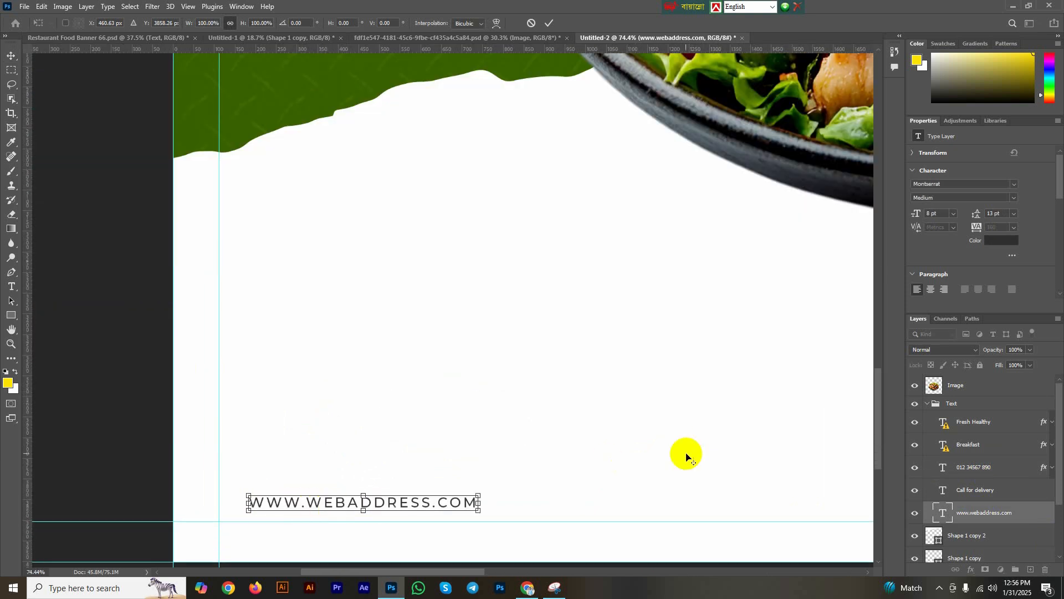
key(Return)
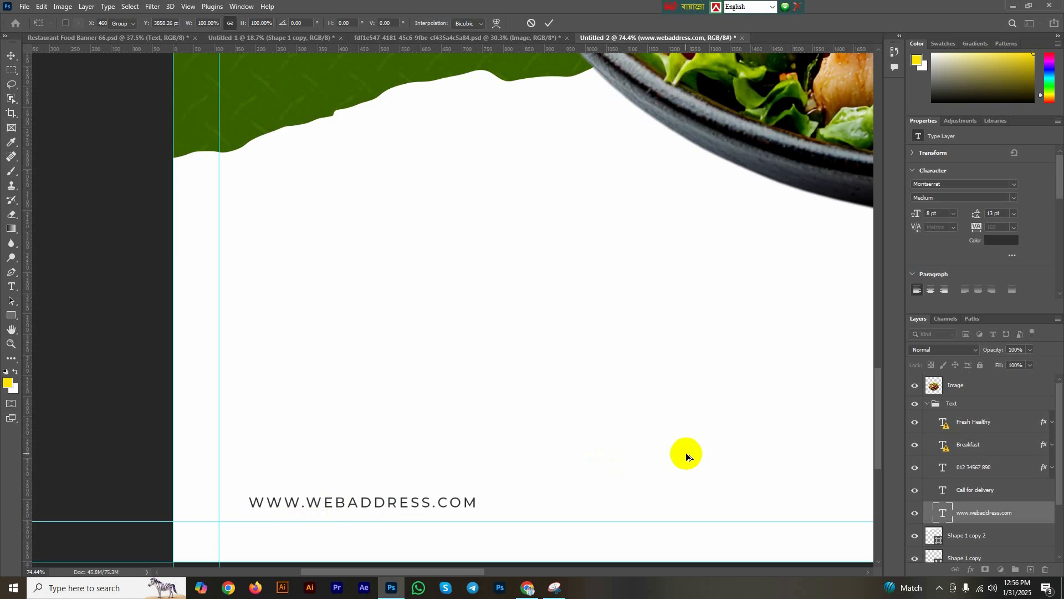
key(alt+BackSpace)
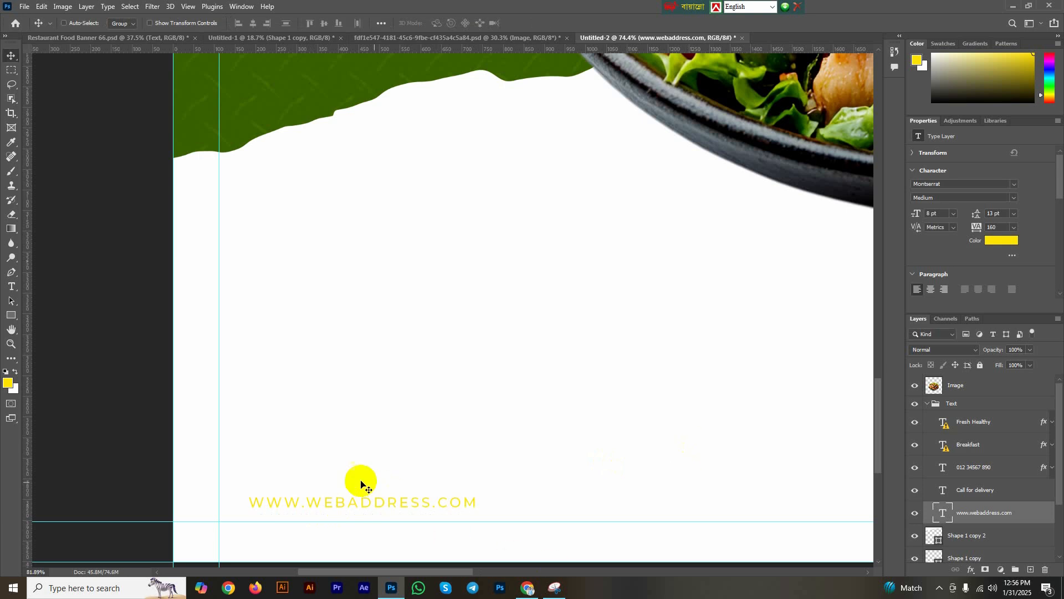
scroll(357, 482, up, 3)
scroll(399, 480, up, 1)
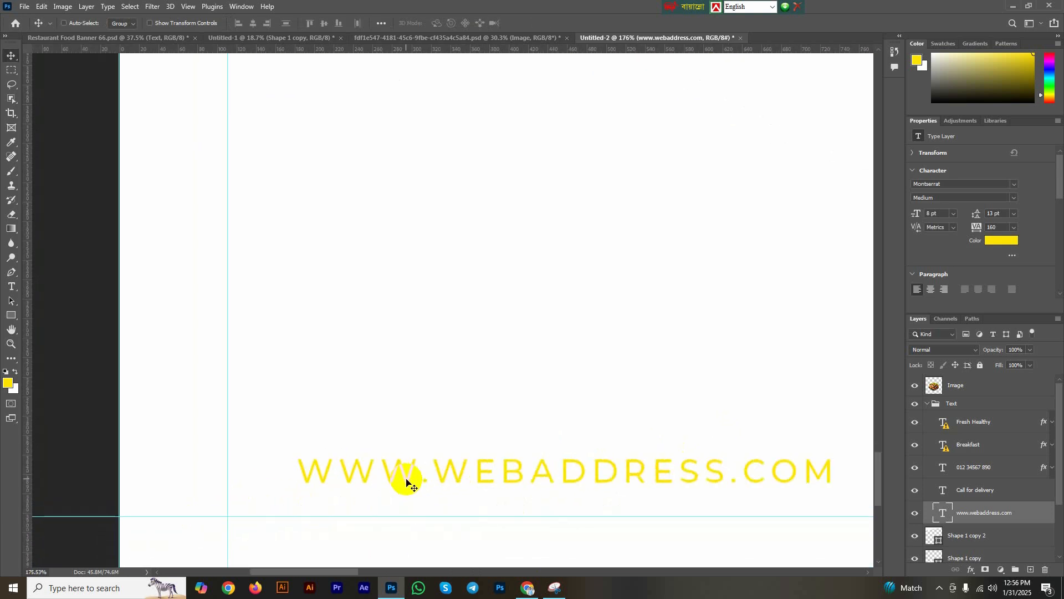
drag(409, 482, 340, 508)
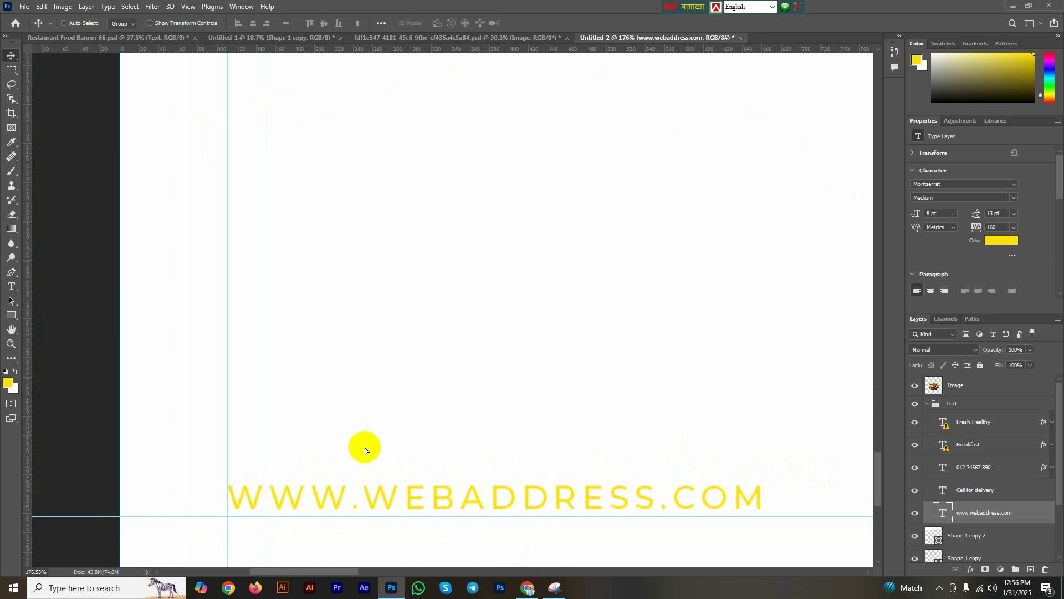
scroll(361, 444, down, 8)
scroll(523, 422, down, 2)
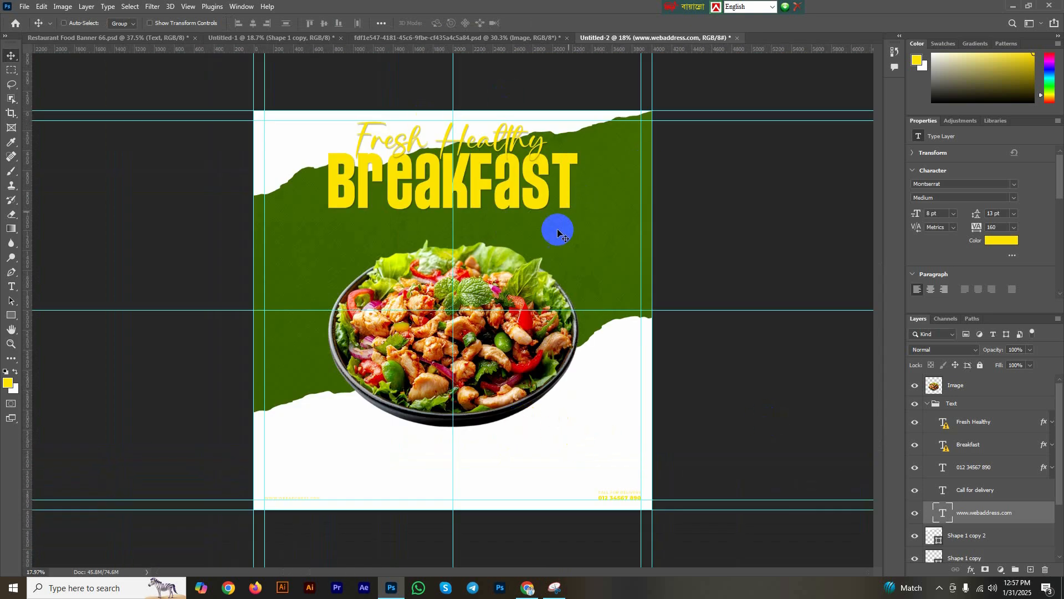
scroll(280, 511, up, 5)
scroll(283, 511, down, 5)
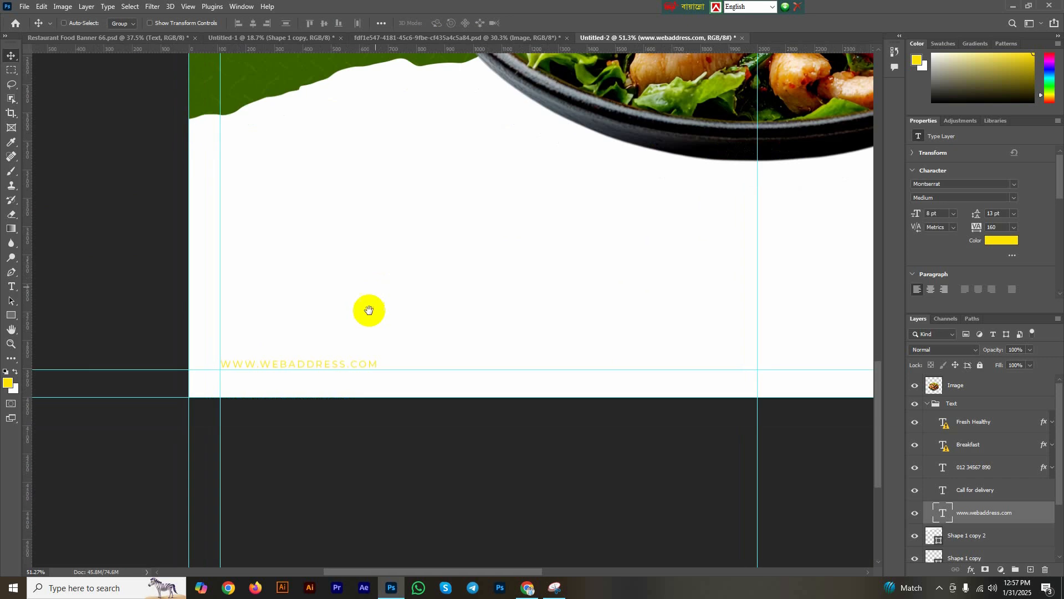
scroll(247, 356, up, 3)
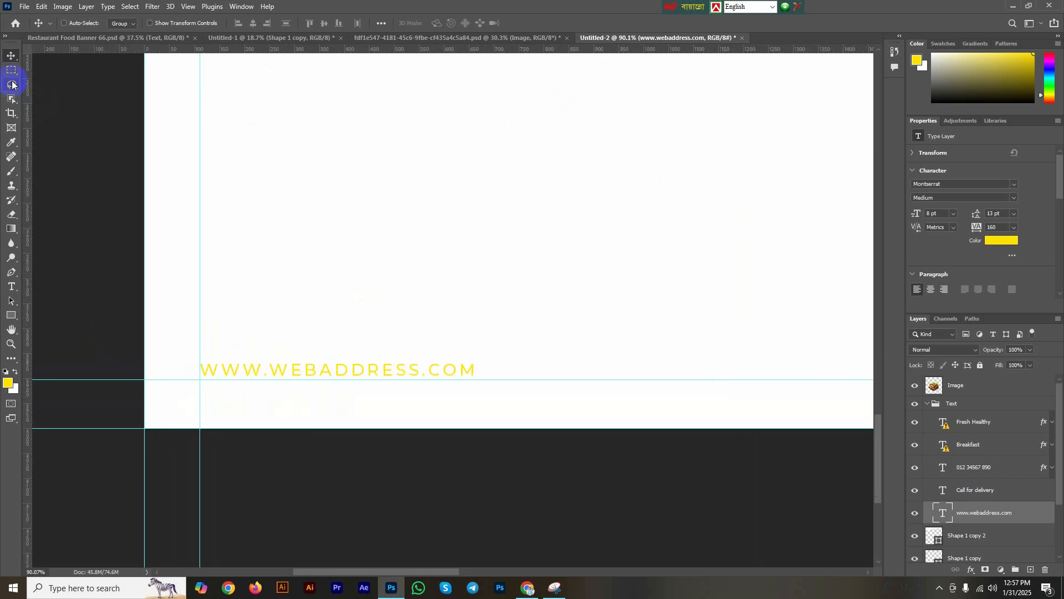
right_click(11, 70)
click(62, 72)
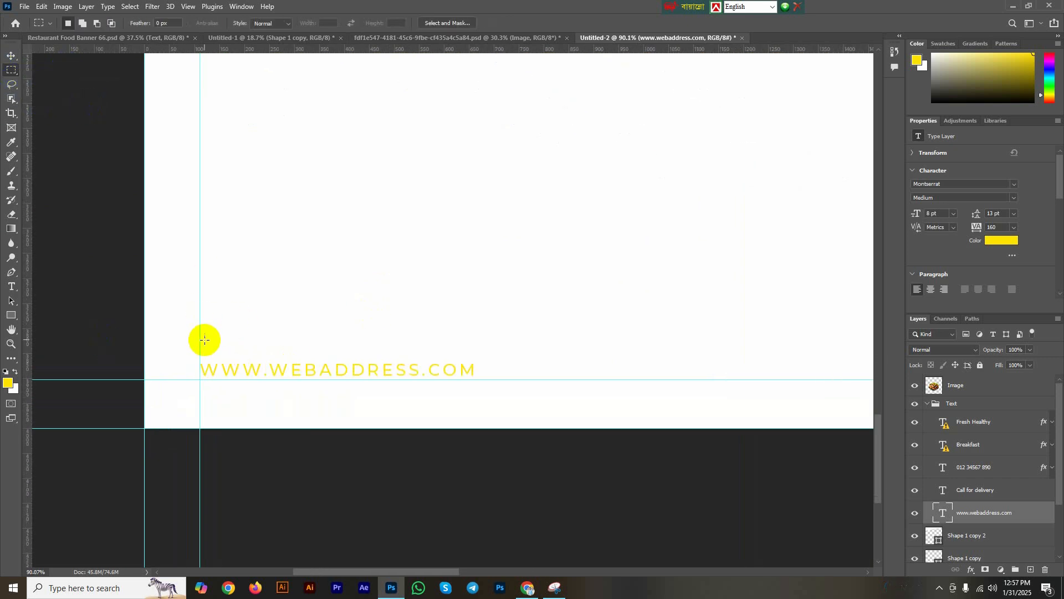
drag(200, 339, 306, 358)
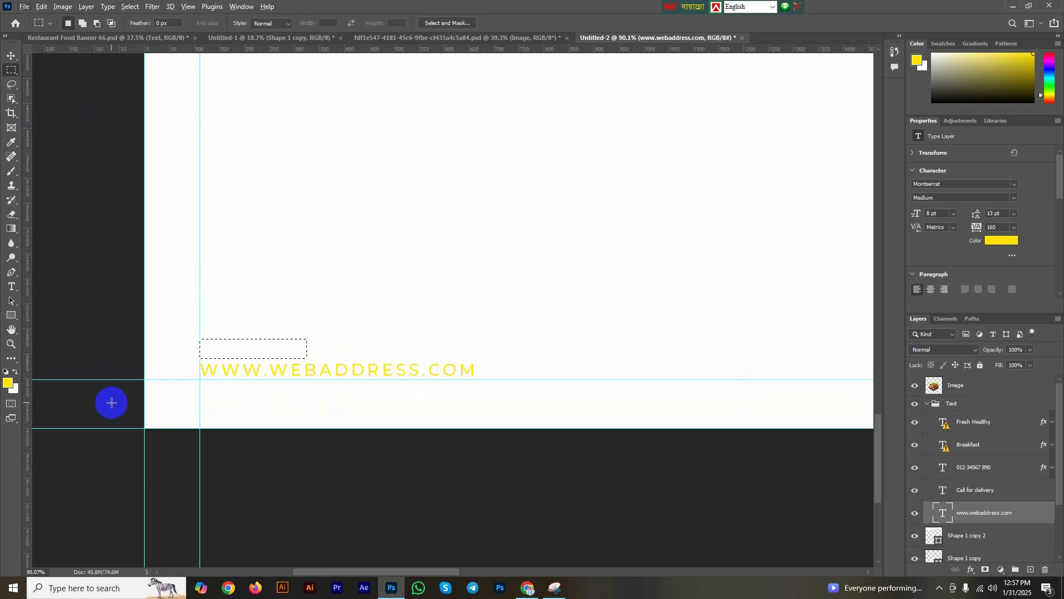
Draw a rounded rectangle about 197 × 42 px with 10 px corners just above the web address, and fill it yellow.
click(927, 404)
click(969, 427)
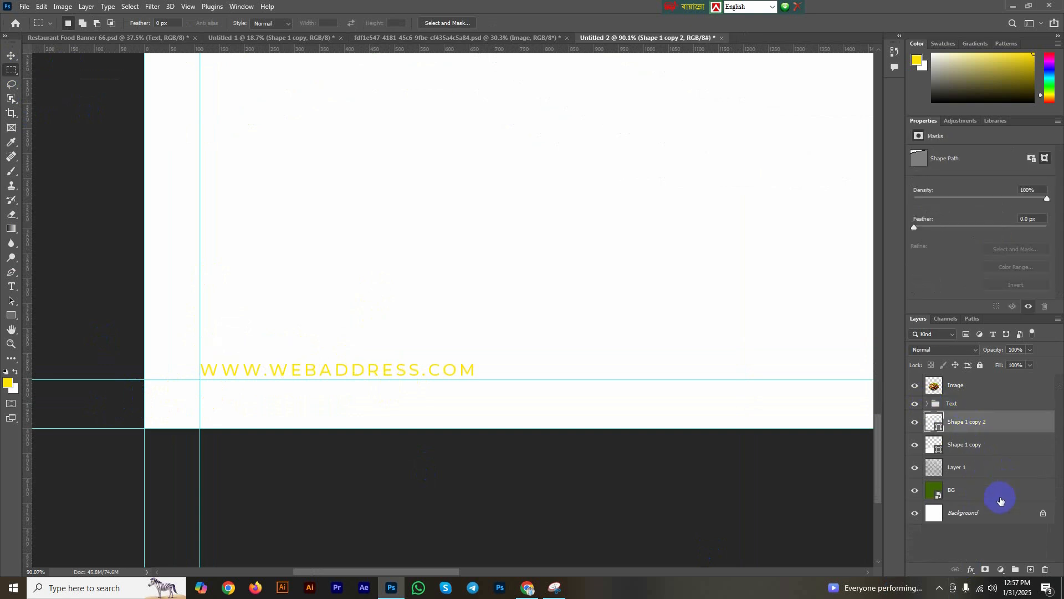
click(13, 318)
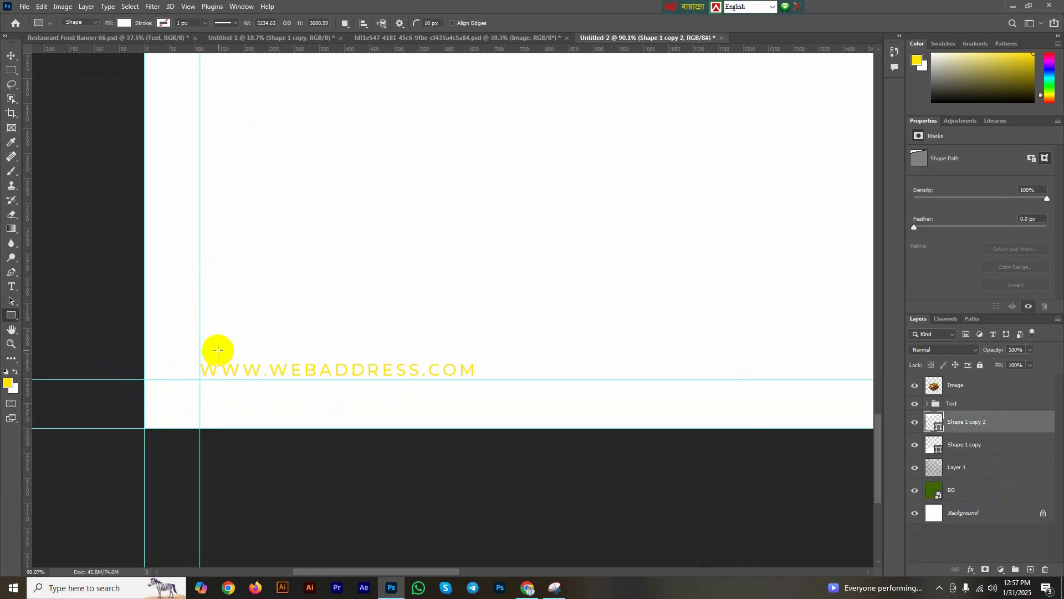
drag(200, 338, 298, 359)
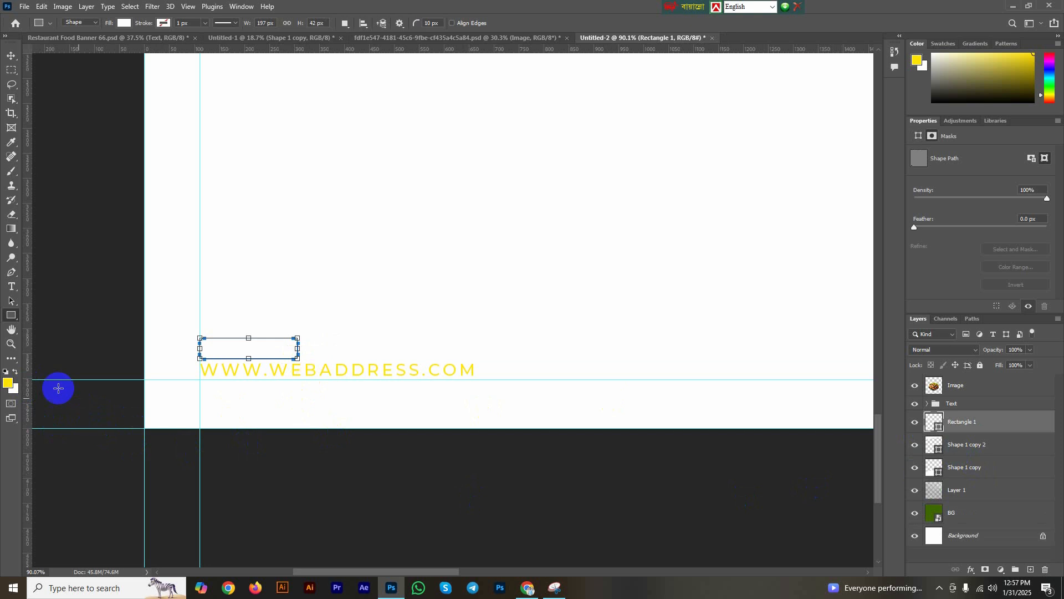
key(alt+BackSpace)
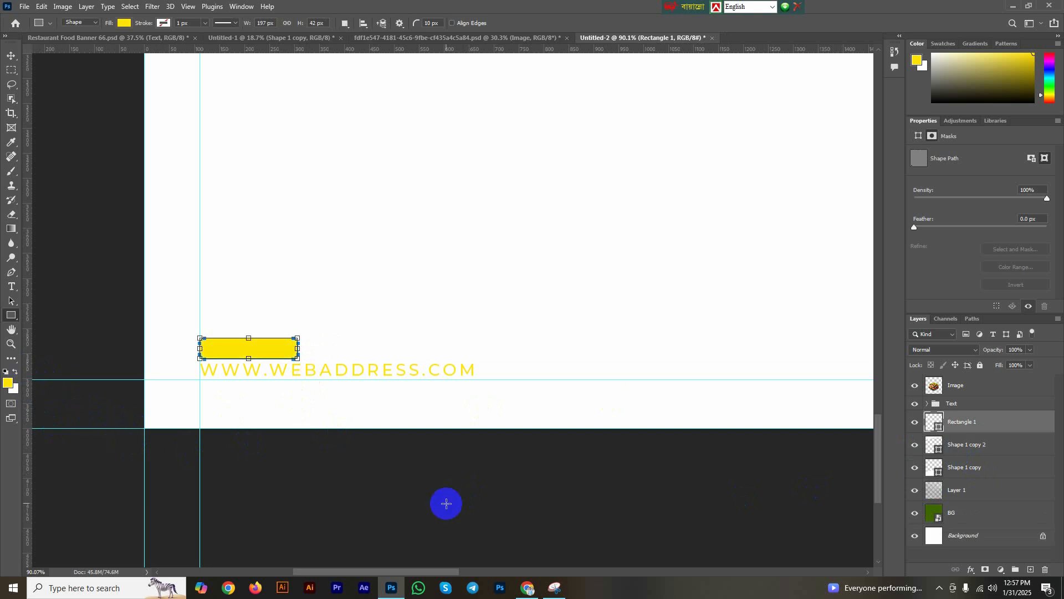
Round the yellow rectangle's corners fully into a pill shape and nudge it into place above the web address.
click(13, 56)
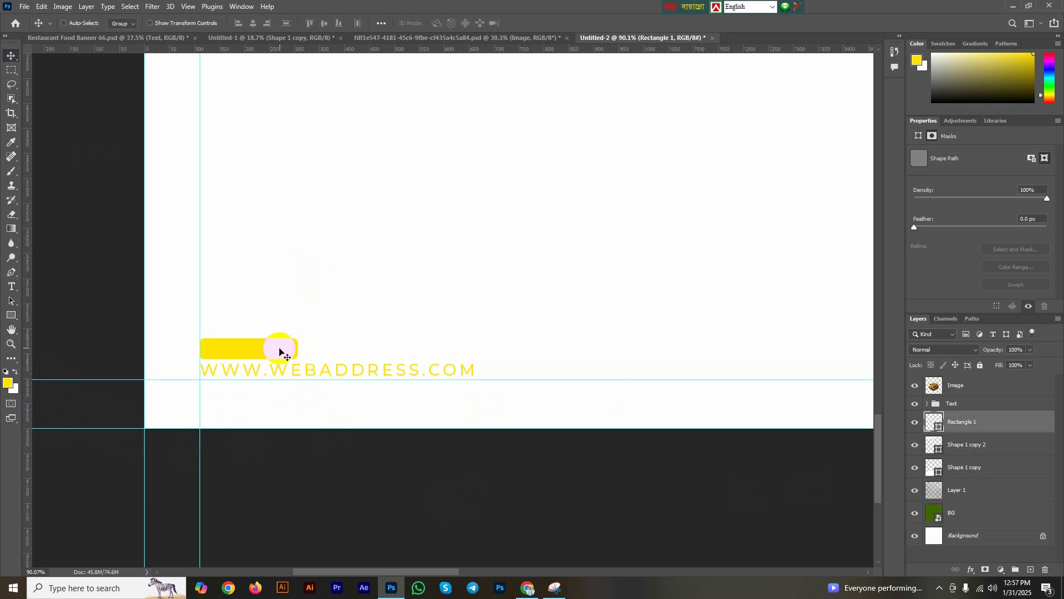
drag(280, 349, 284, 348)
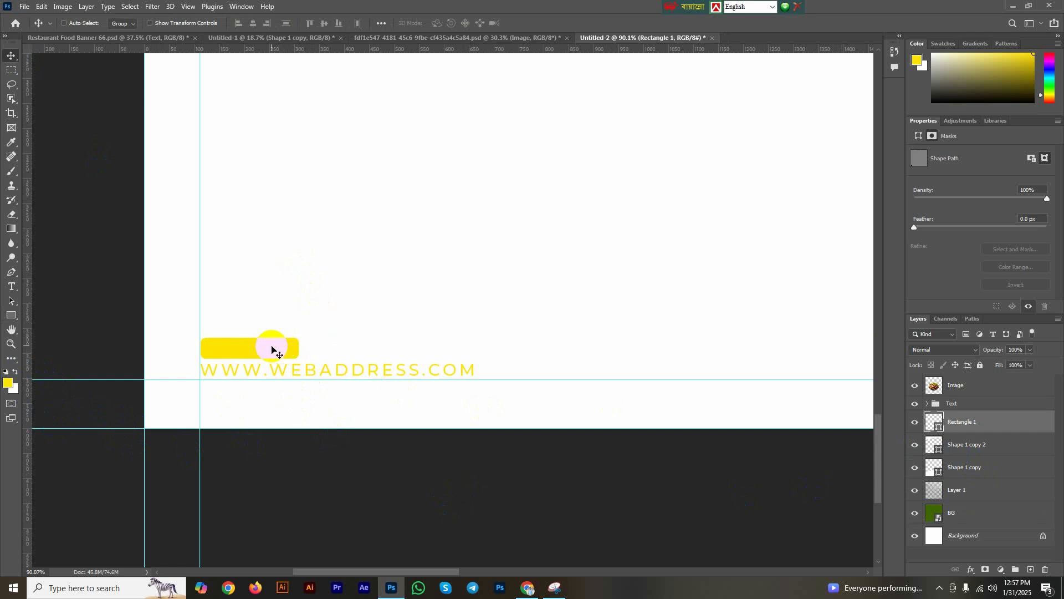
click(12, 316)
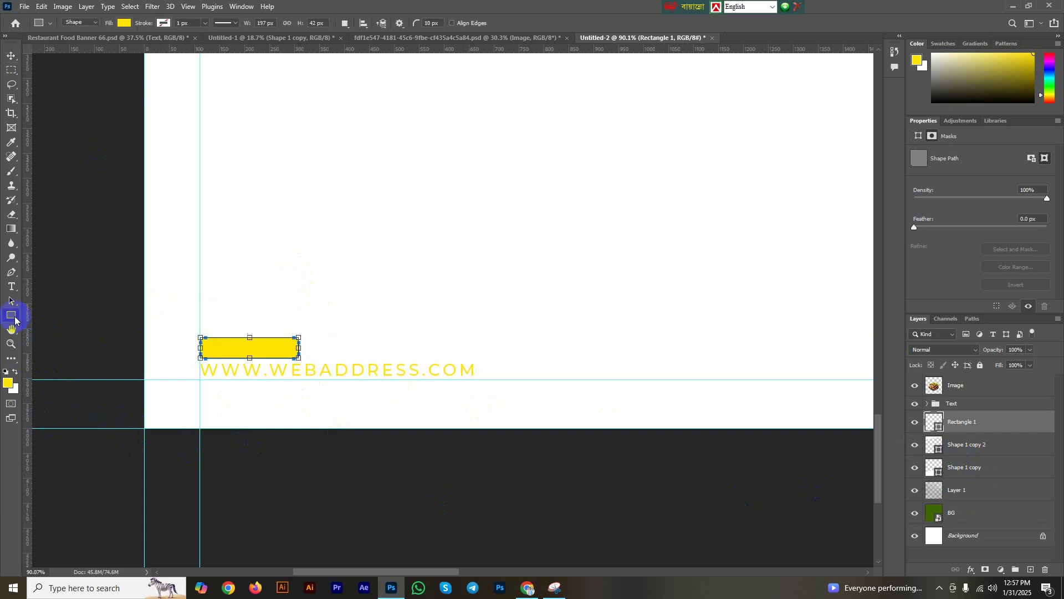
scroll(208, 348, up, 5)
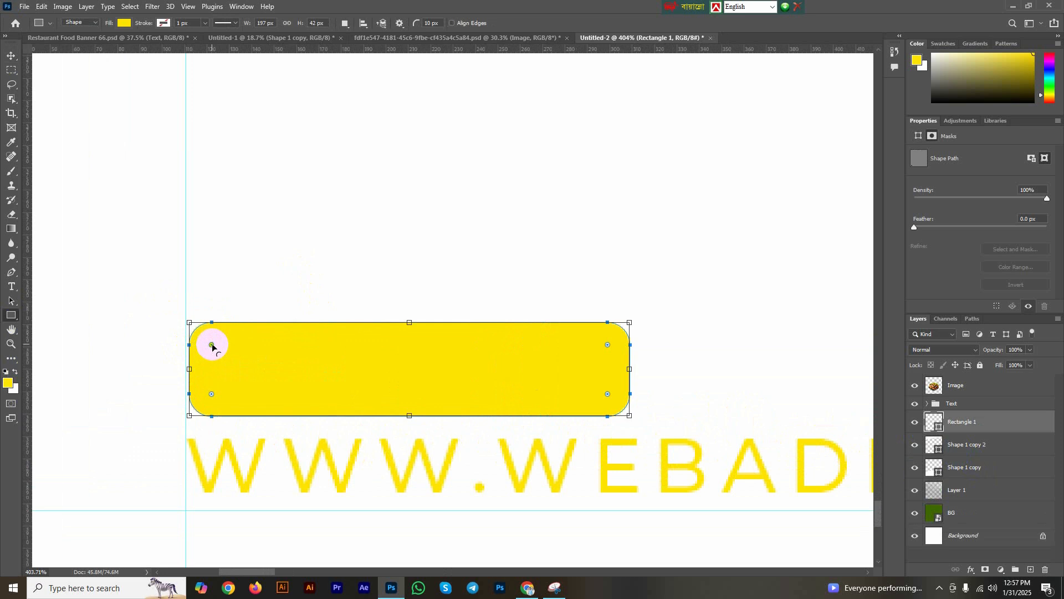
drag(212, 346, 436, 411)
click(12, 55)
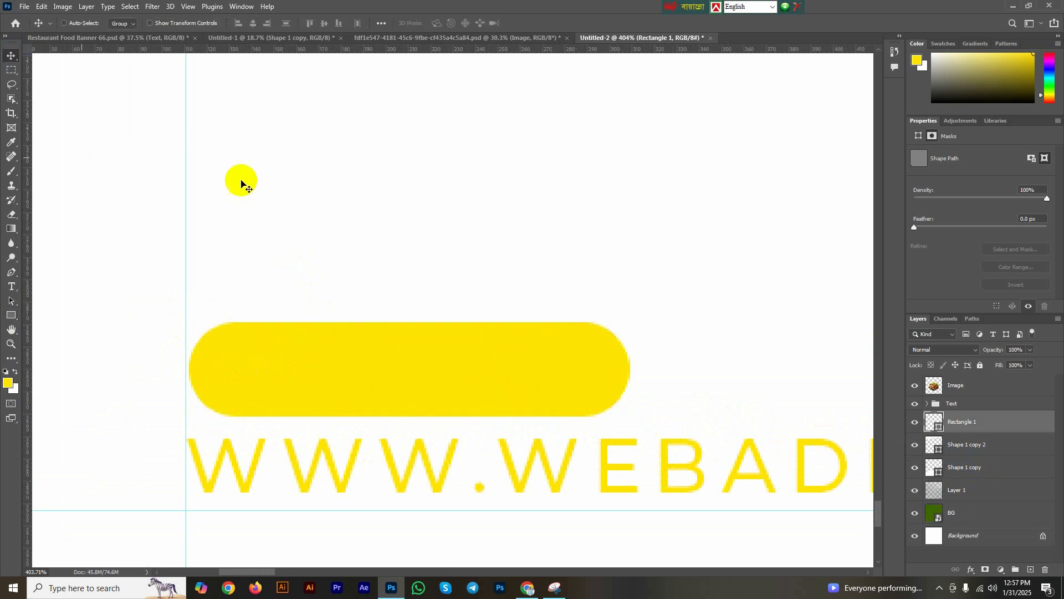
scroll(364, 283, down, 5)
mouse_move(421, 305)
mouse_down()
mouse_move(418, 295)
mouse_move(459, 297)
mouse_move(416, 297)
mouse_up()
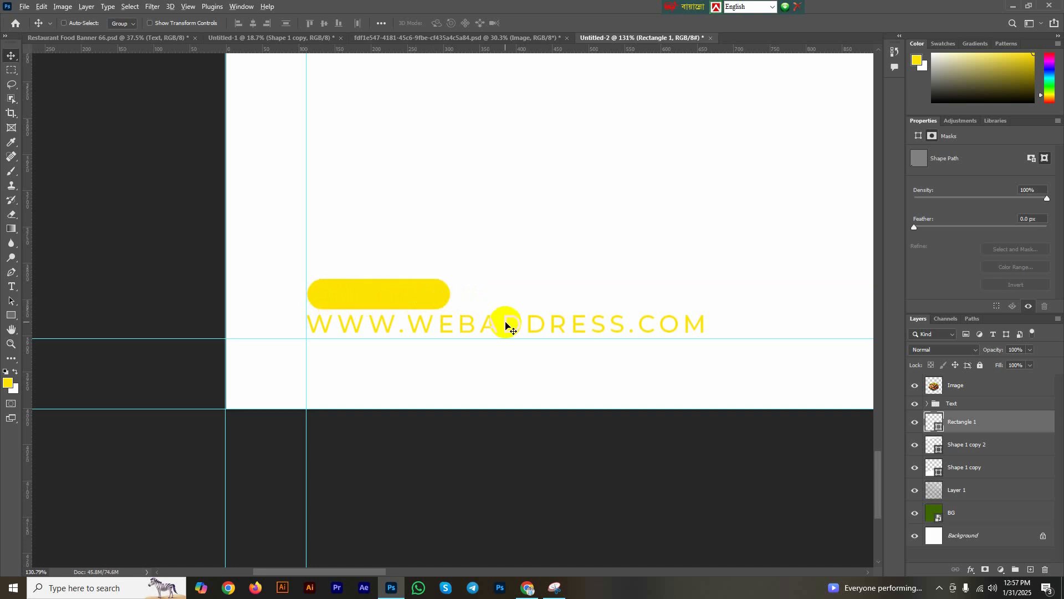
alt+drag(506, 321, 515, 271)
key(ctrl+z)
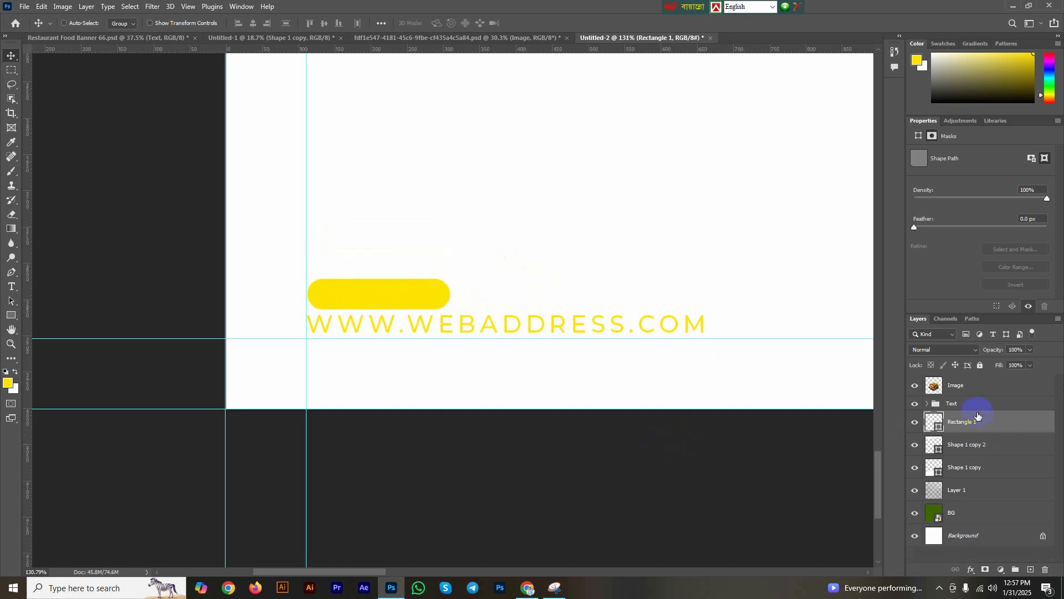
click(931, 407)
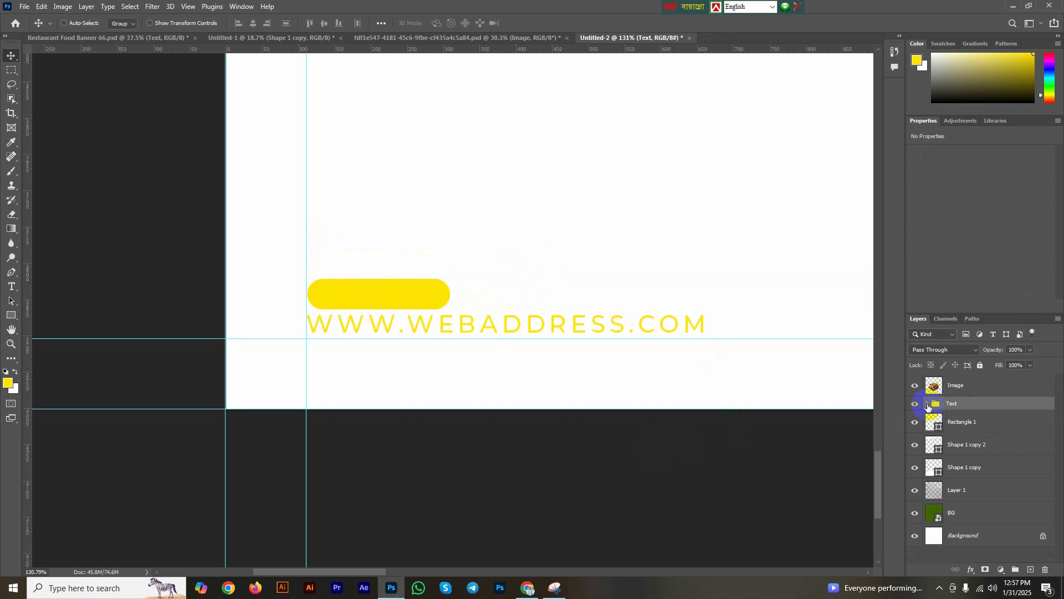
click(928, 406)
click(993, 516)
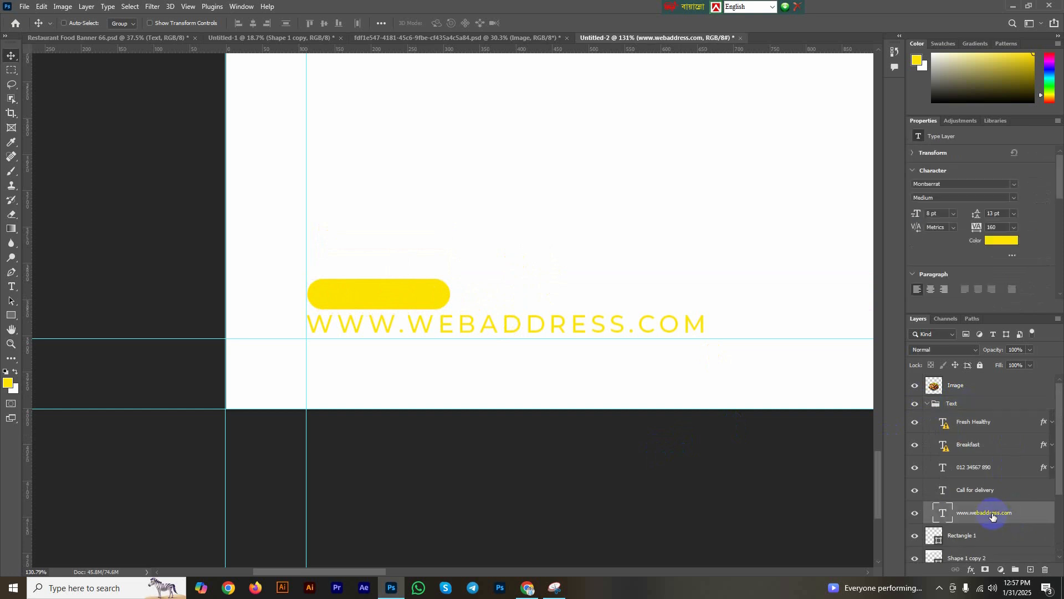
key(ctrl+j)
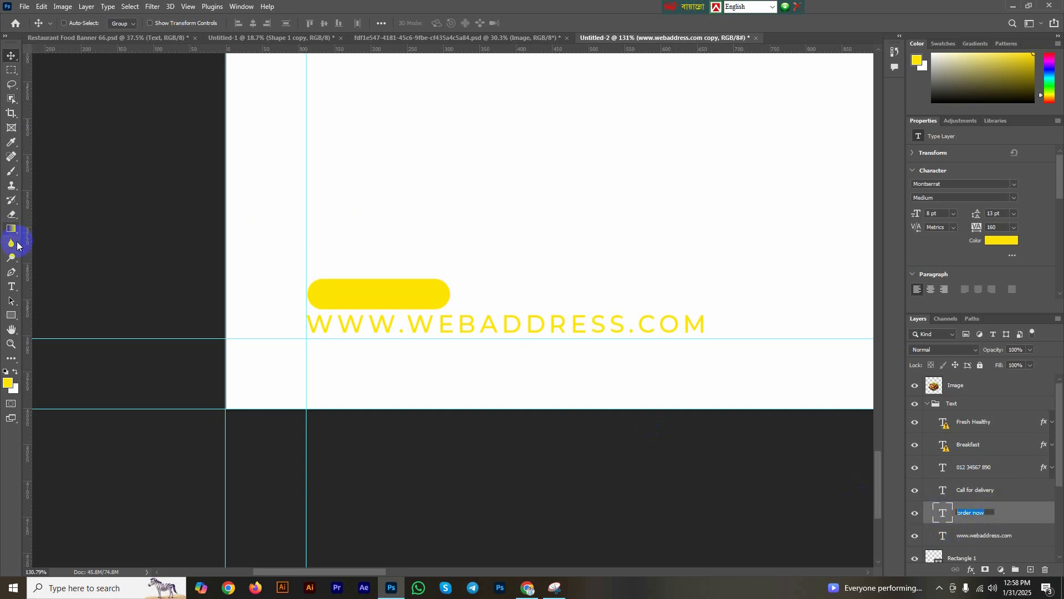
Add the text ORDER NOW, place it centered on the yellow pill shape and color it white.
click(19, 290)
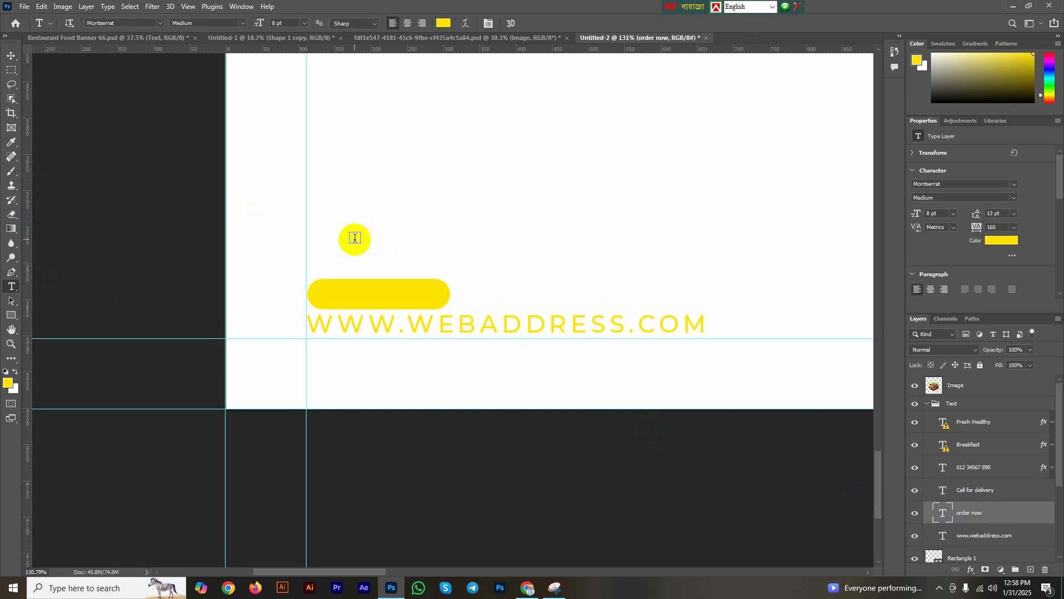
click(346, 239)
text(ORDER NOW)
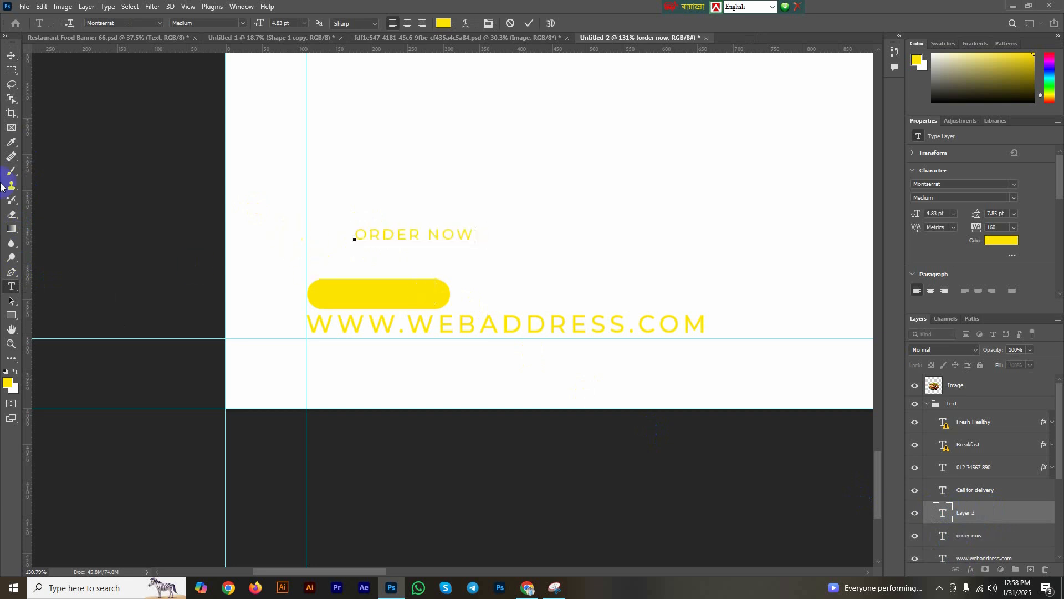
click(10, 56)
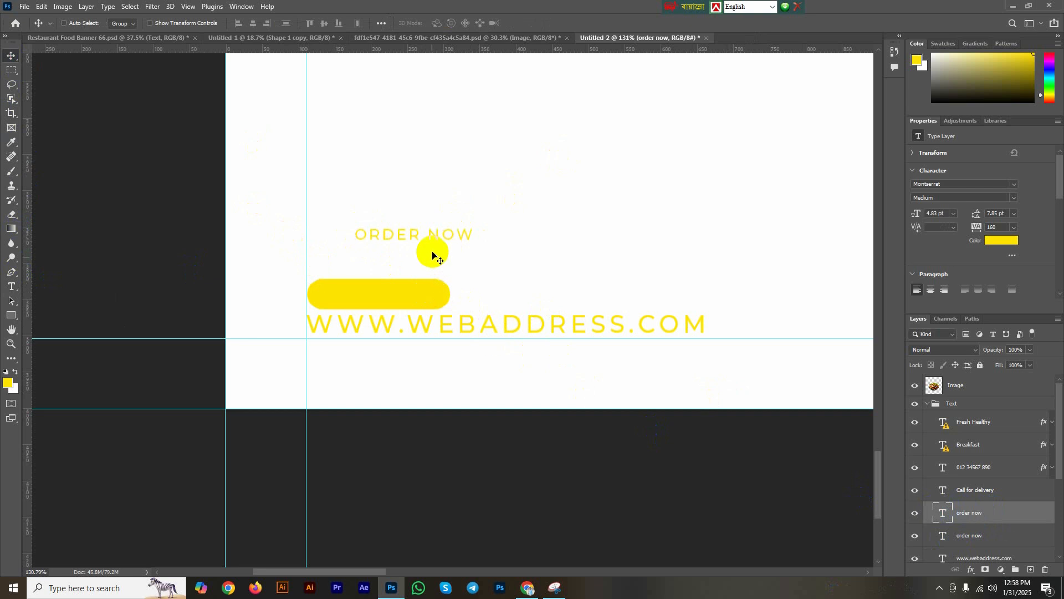
drag(450, 238, 411, 297)
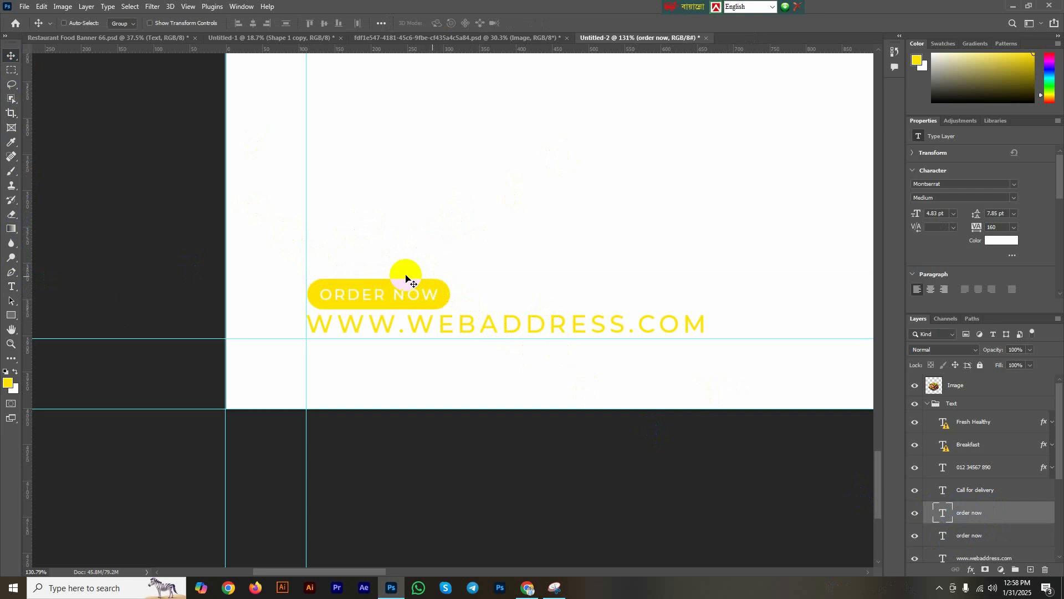
scroll(382, 280, up, 3)
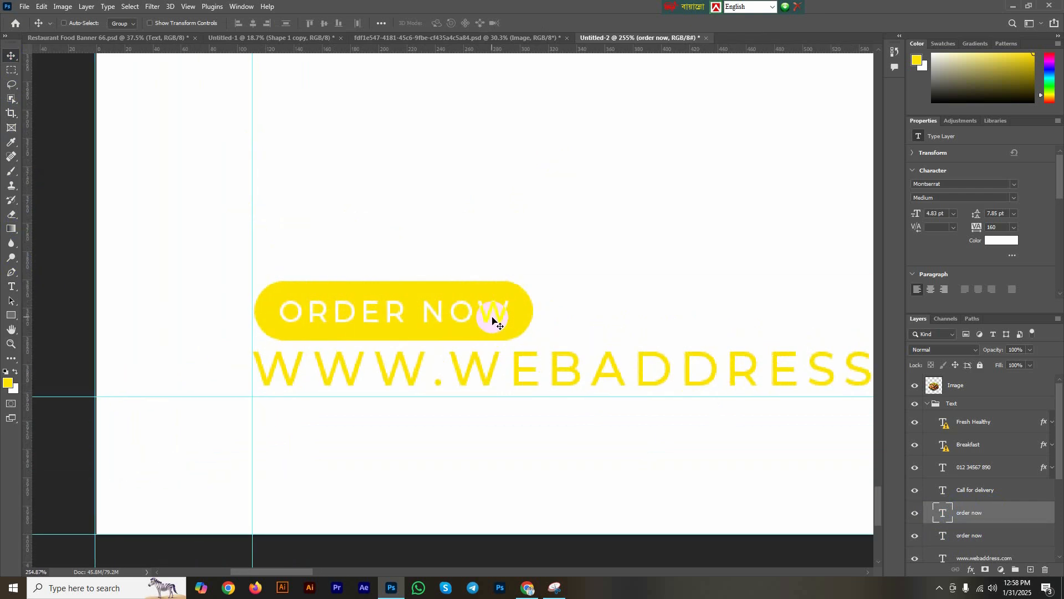
scroll(997, 504, down, 3)
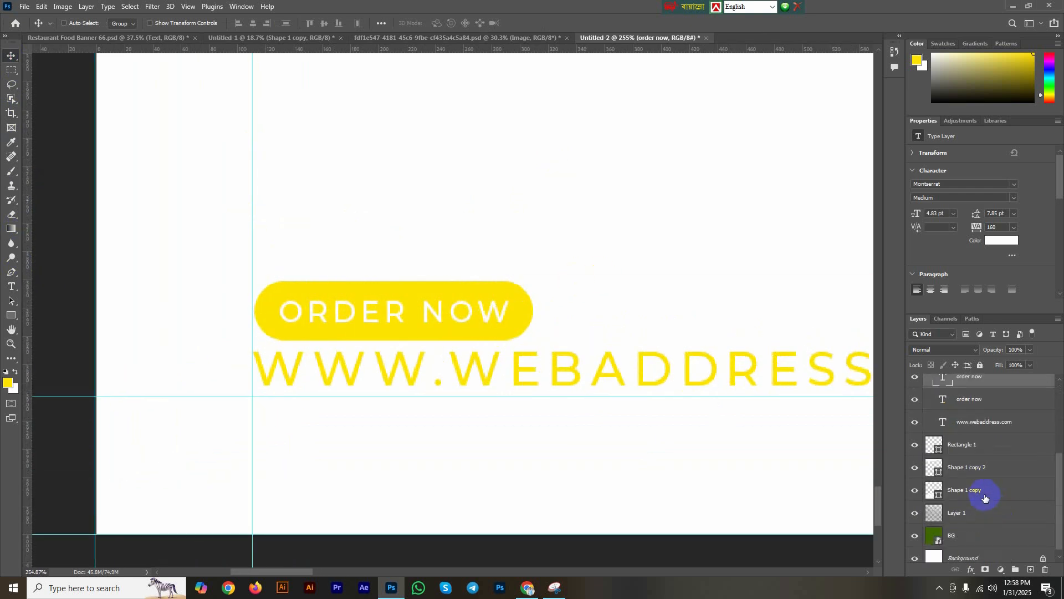
scroll(971, 466, up, 1)
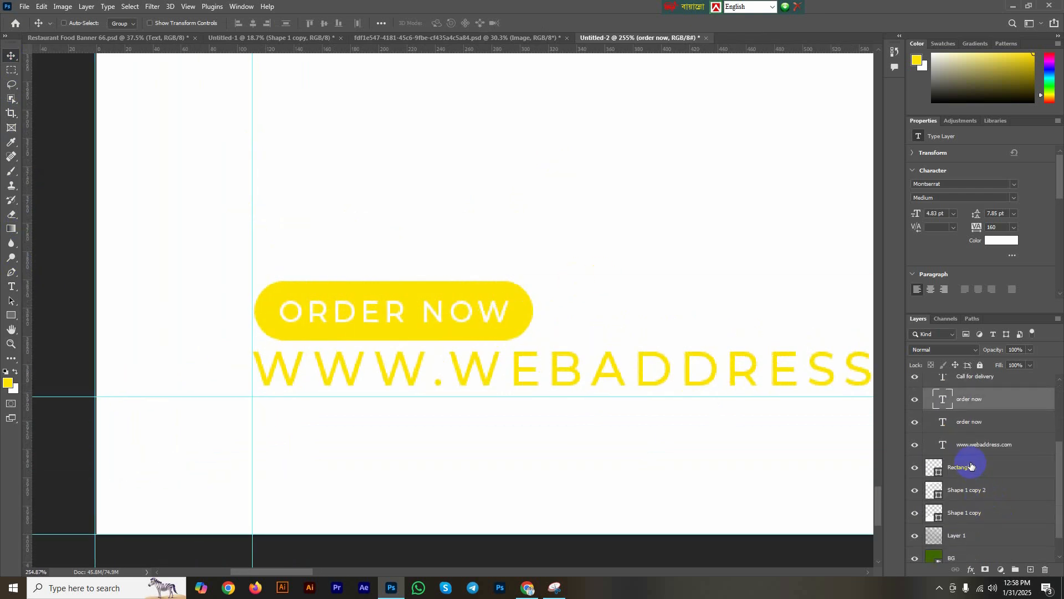
click(986, 425)
key(Delete)
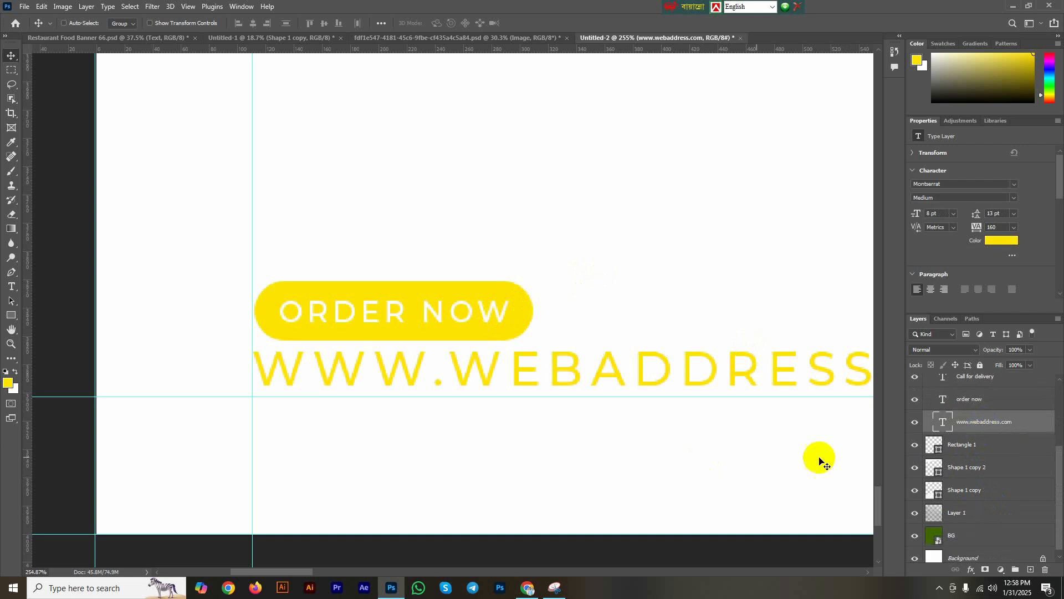
Toggle the order now text layer's visibility to identify it, and review the whole banner layout.
click(917, 401)
click(916, 401)
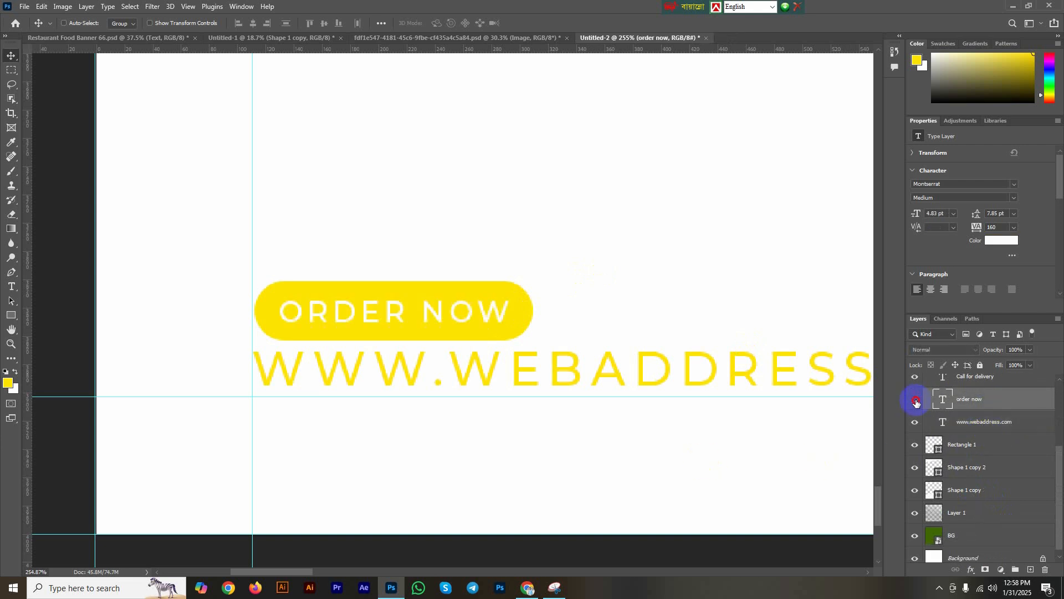
click(916, 401)
scroll(930, 495, down, 1)
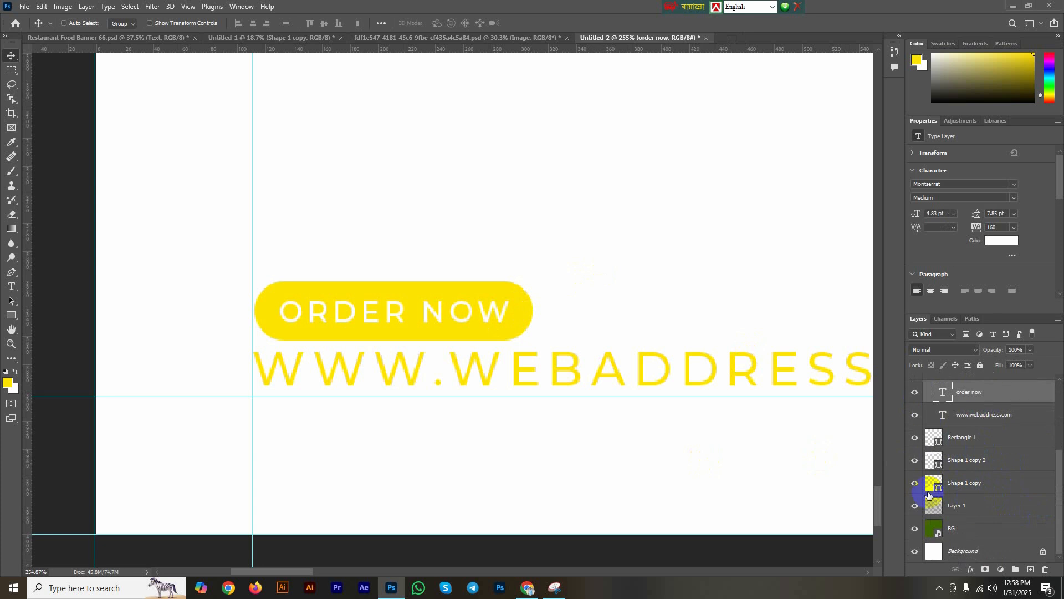
scroll(629, 447, down, 5)
scroll(958, 444, up, 3)
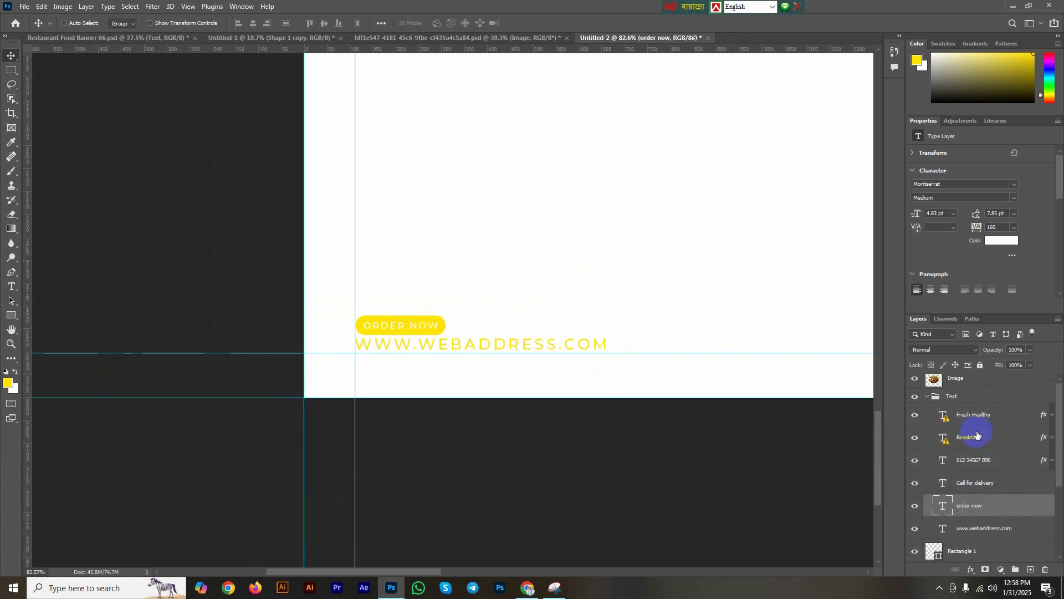
scroll(311, 305, up, 1)
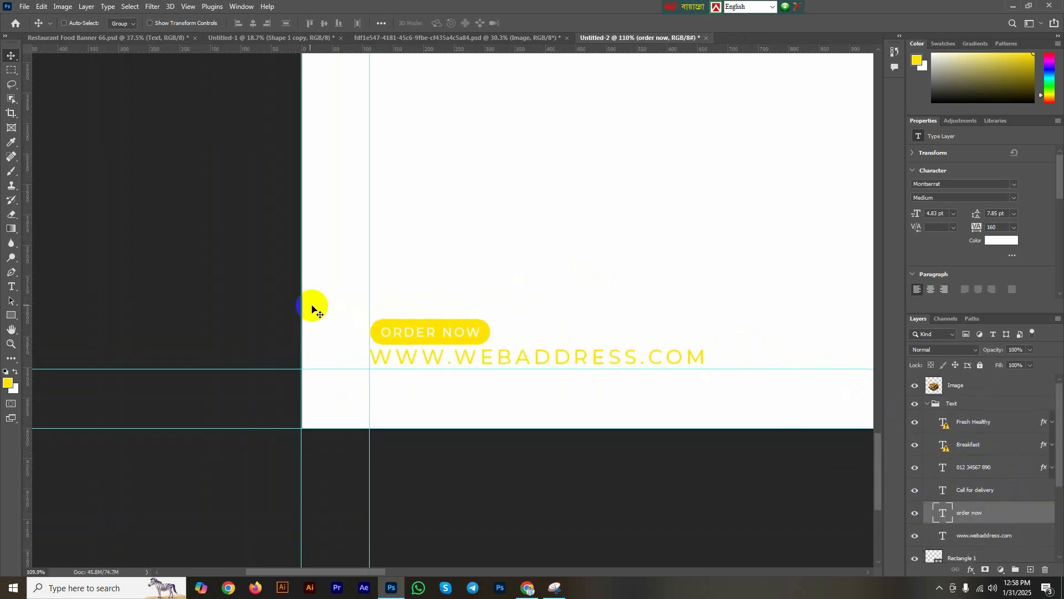
scroll(311, 309, down, 5)
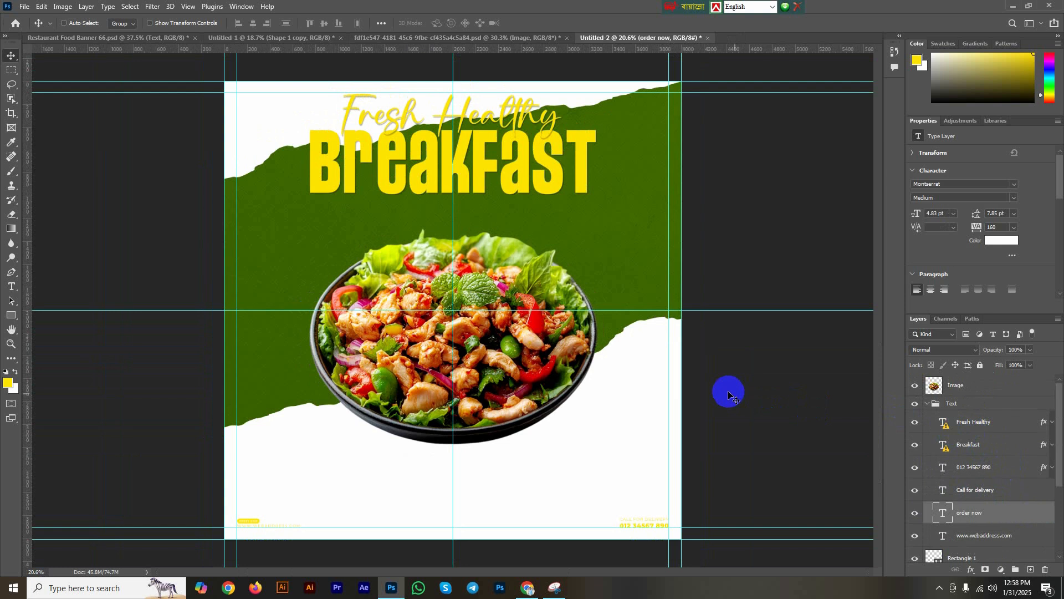
Collapse the Text layer group and save the Restaurant Food Banner 66.psd reference document.
key(ctrl+s)
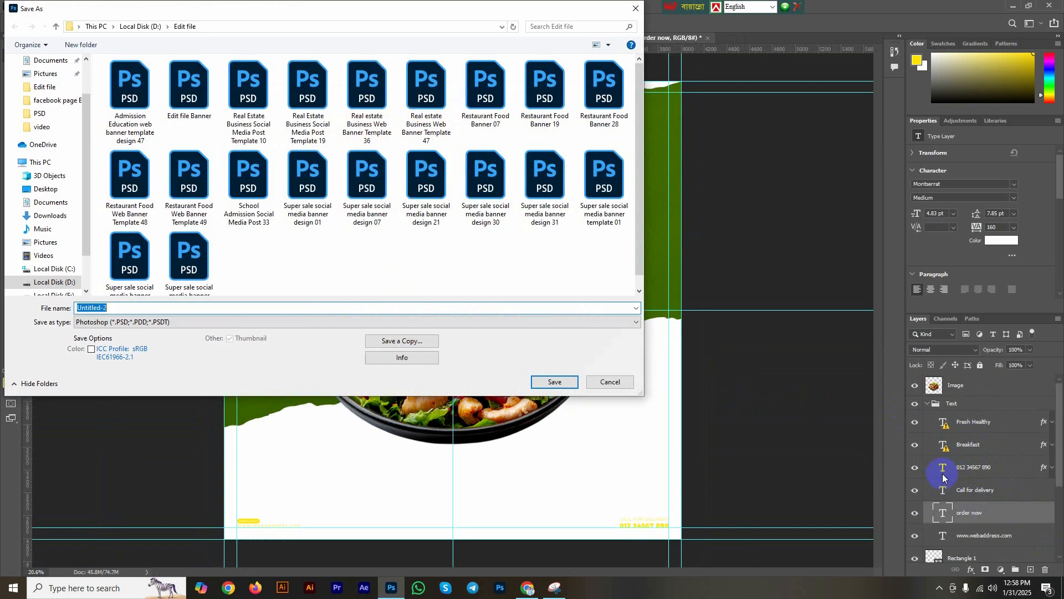
click(610, 381)
click(933, 404)
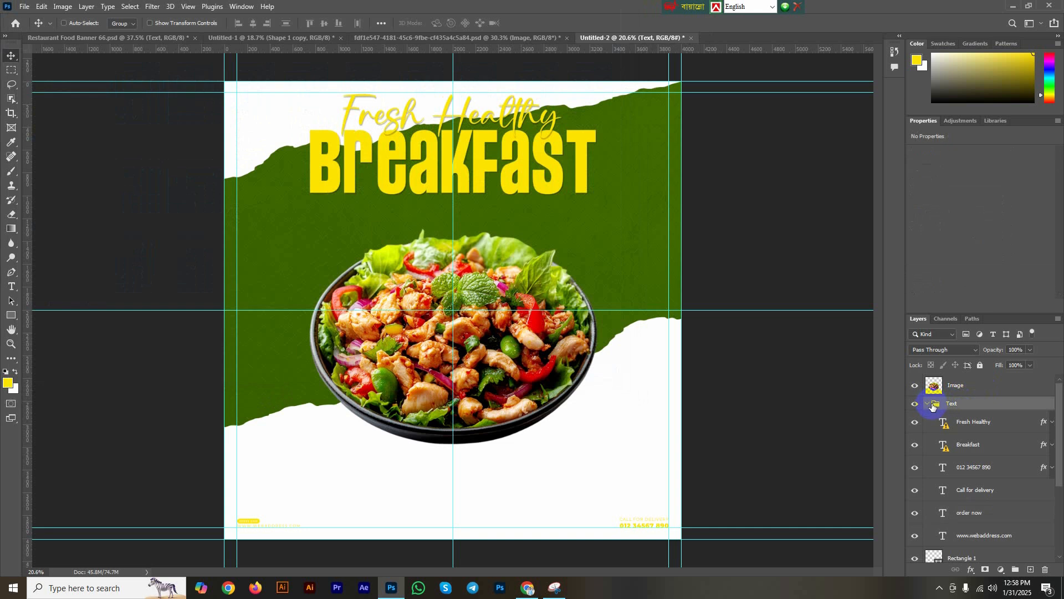
click(929, 406)
click(37, 37)
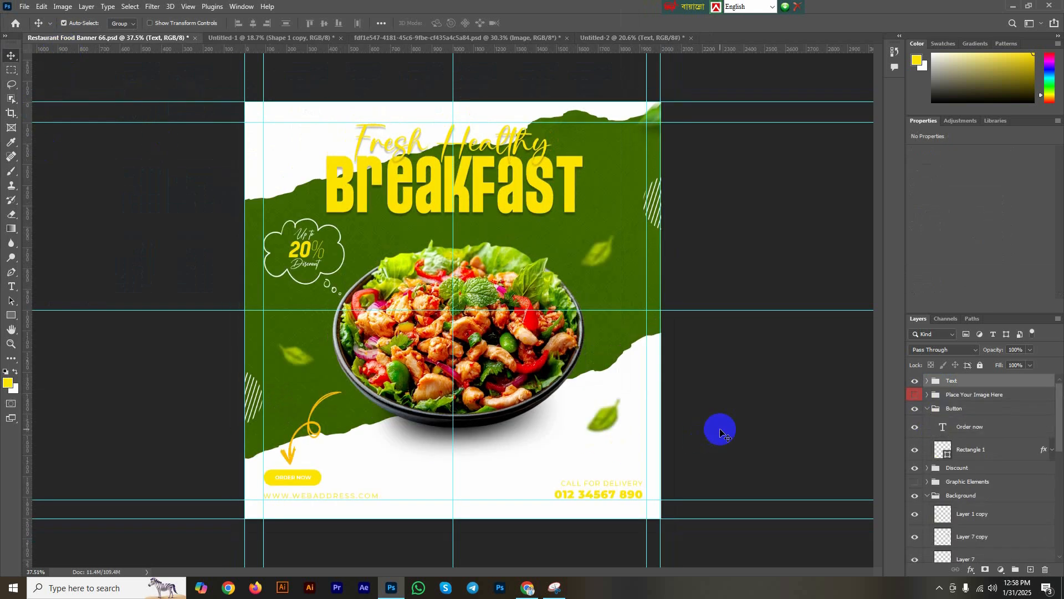
key(ctrl+s)
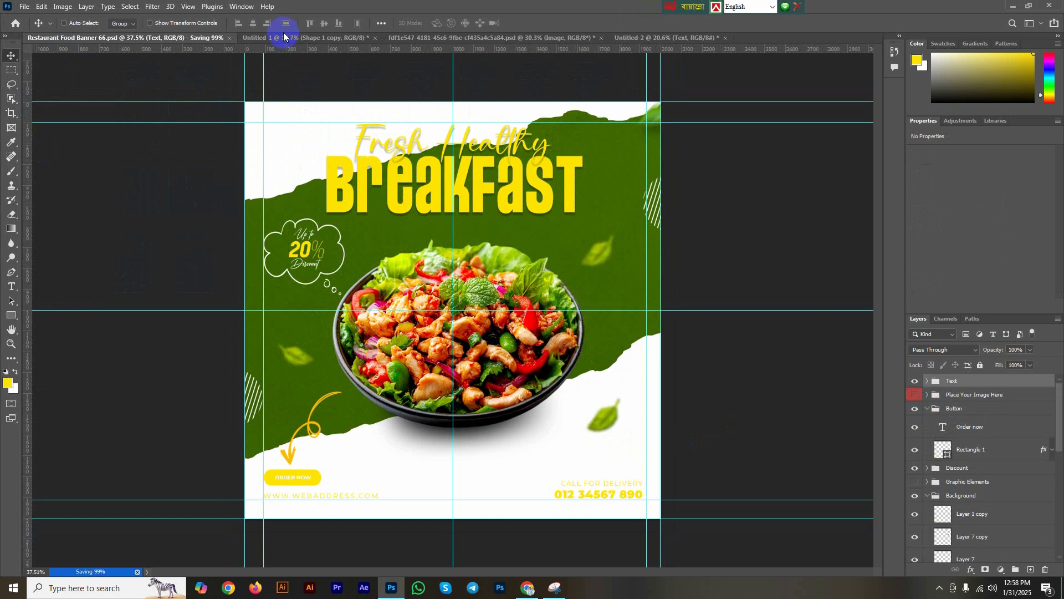
Copy the curled arrow, Shape 2, from Untitled-1 into the Untitled-2 banner and place it above the order button.
click(285, 39)
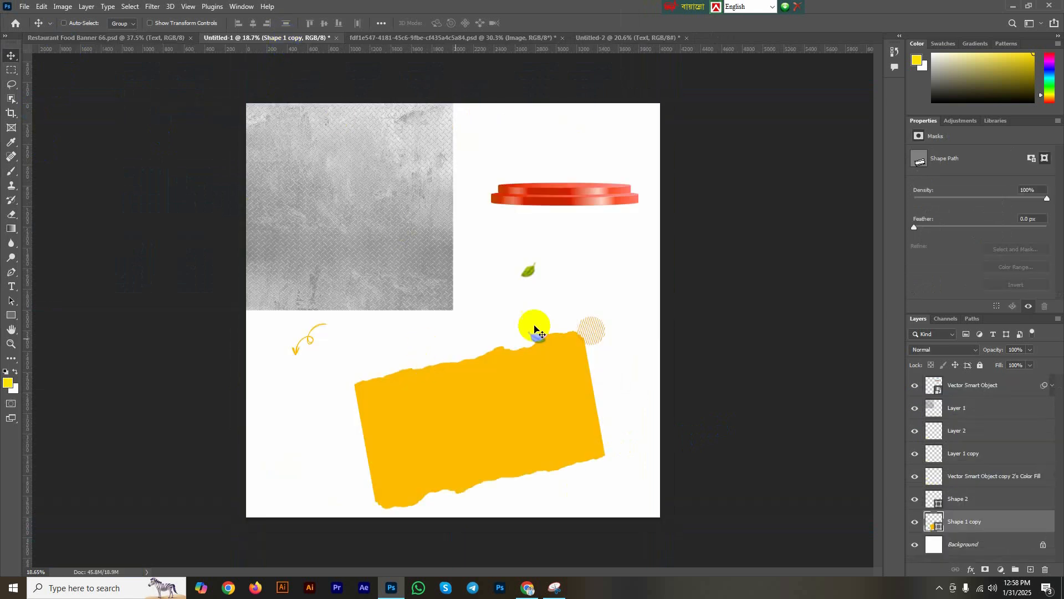
mouse_move(308, 341)
mouse_down()
mouse_move(345, 311)
mouse_move(299, 352)
mouse_up()
right_click(299, 355)
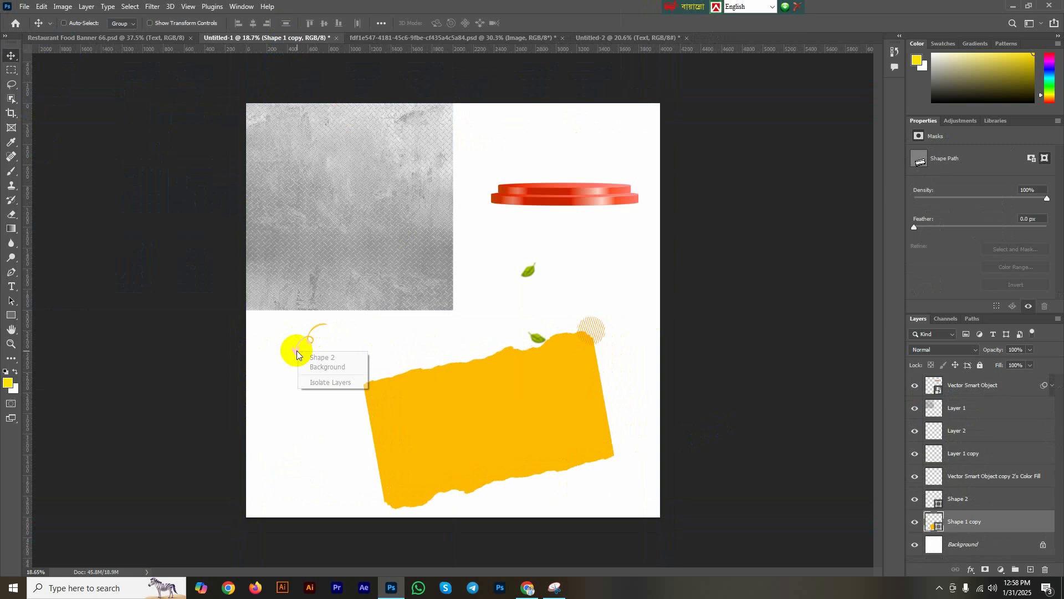
click(333, 359)
drag(297, 355, 283, 492)
scroll(278, 496, up, 2)
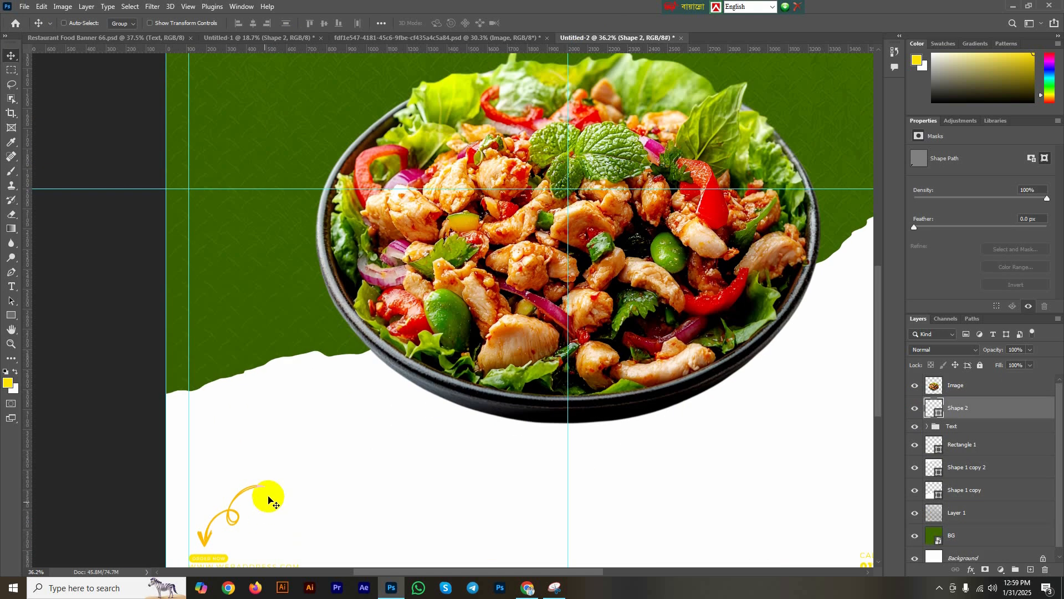
scroll(273, 491, down, 1)
scroll(275, 490, up, 2)
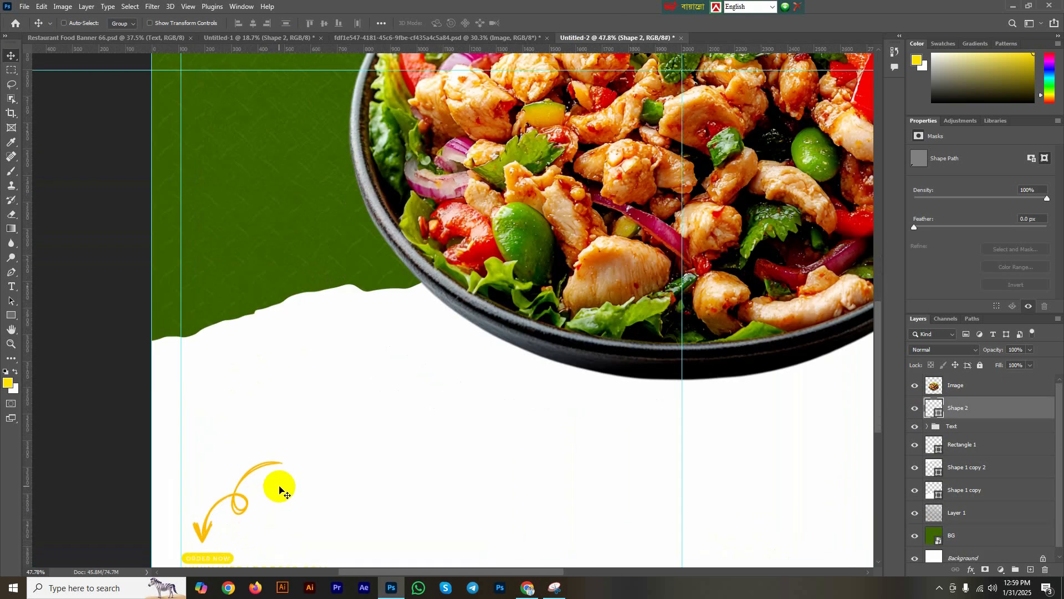
Enlarge the curled arrow to about 169% so that it points down at the order button.
drag(280, 490, 344, 406)
key(ctrl+t)
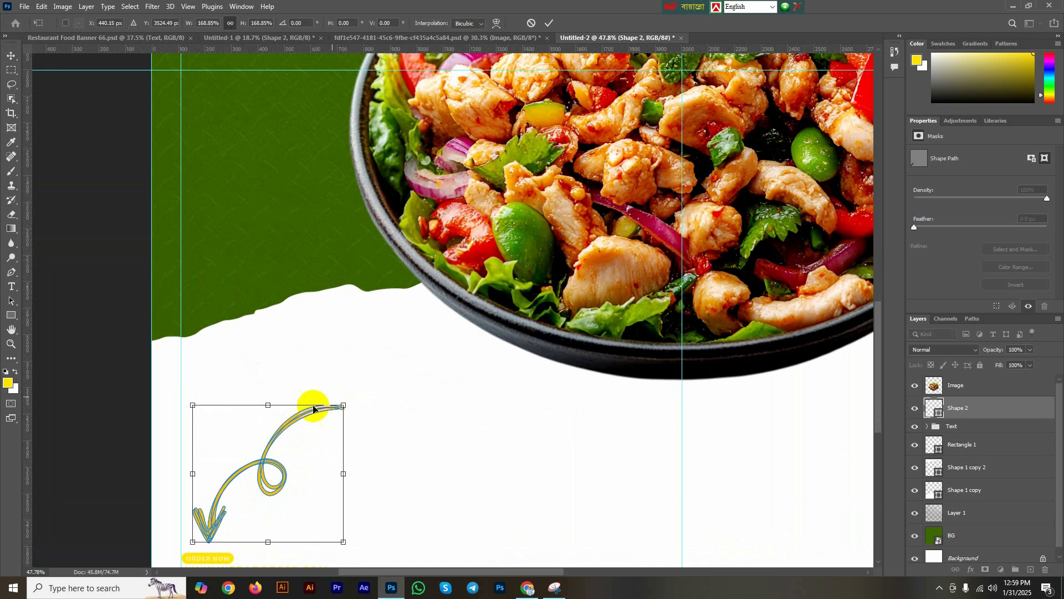
key(ctrl+0)
key(Return)
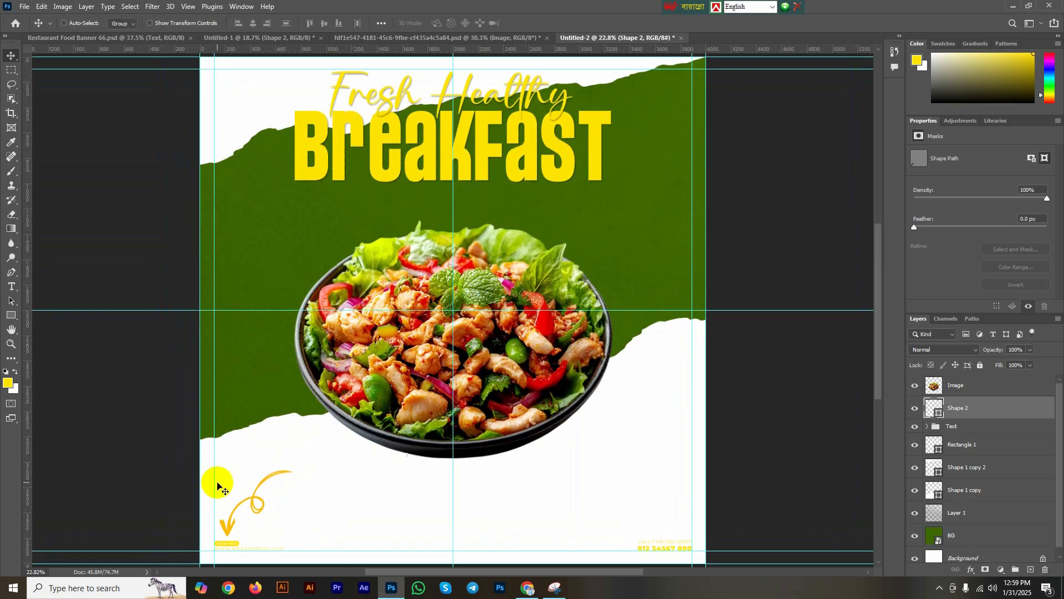
Recolor the curled arrow with the yellow sampled from the order button.
scroll(217, 487, up, 3)
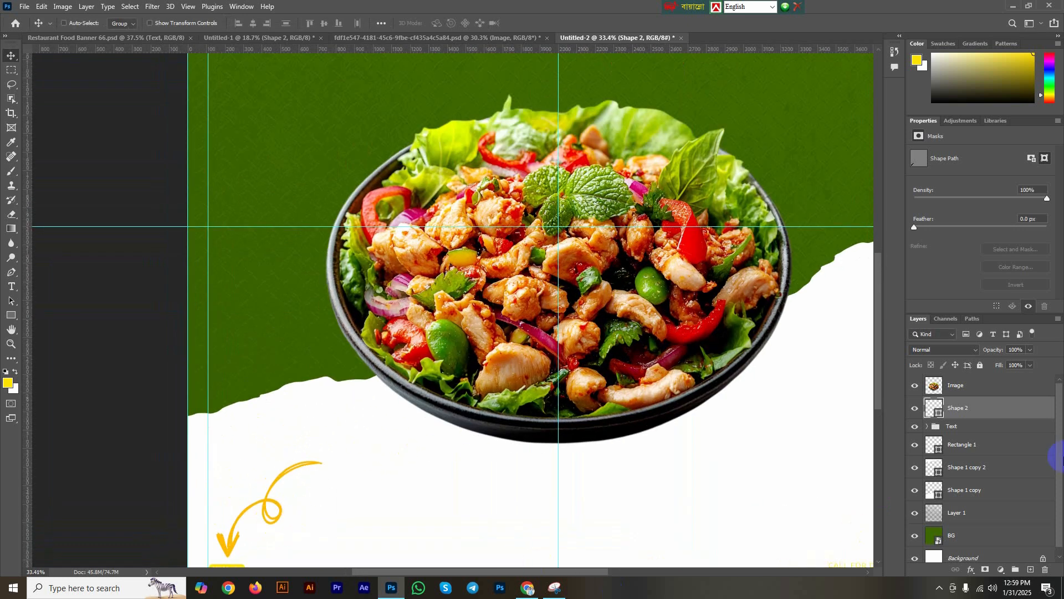
double_click(935, 409)
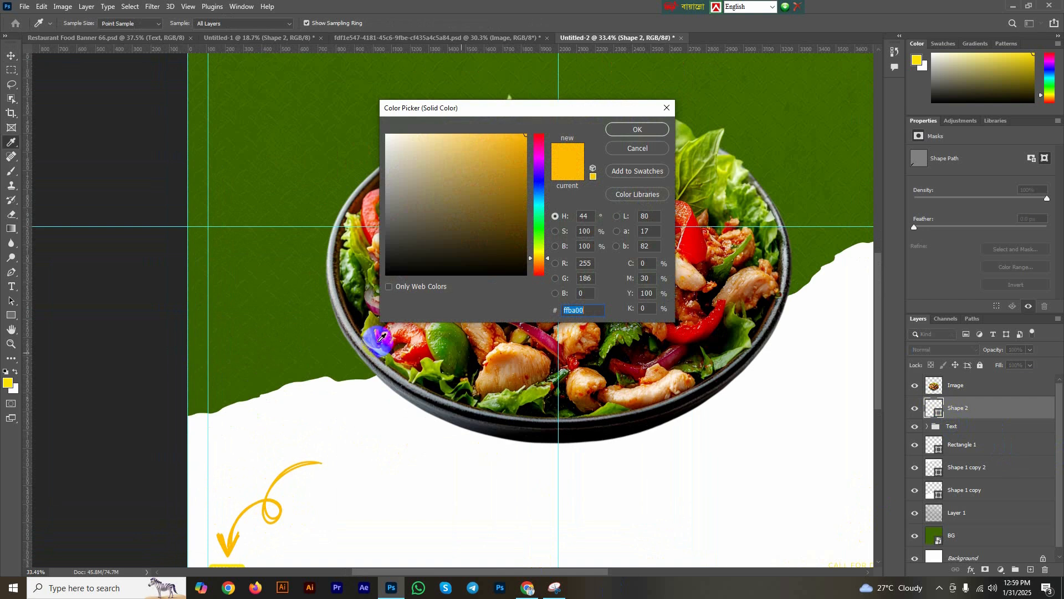
drag(277, 504, 312, 391)
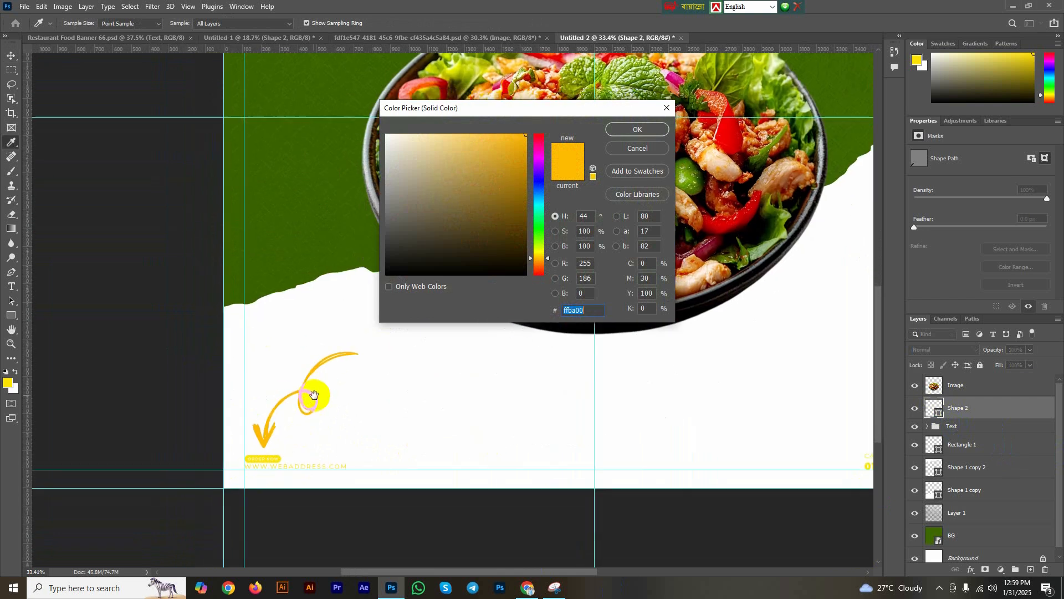
click(281, 455)
click(636, 130)
scroll(321, 423, down, 4)
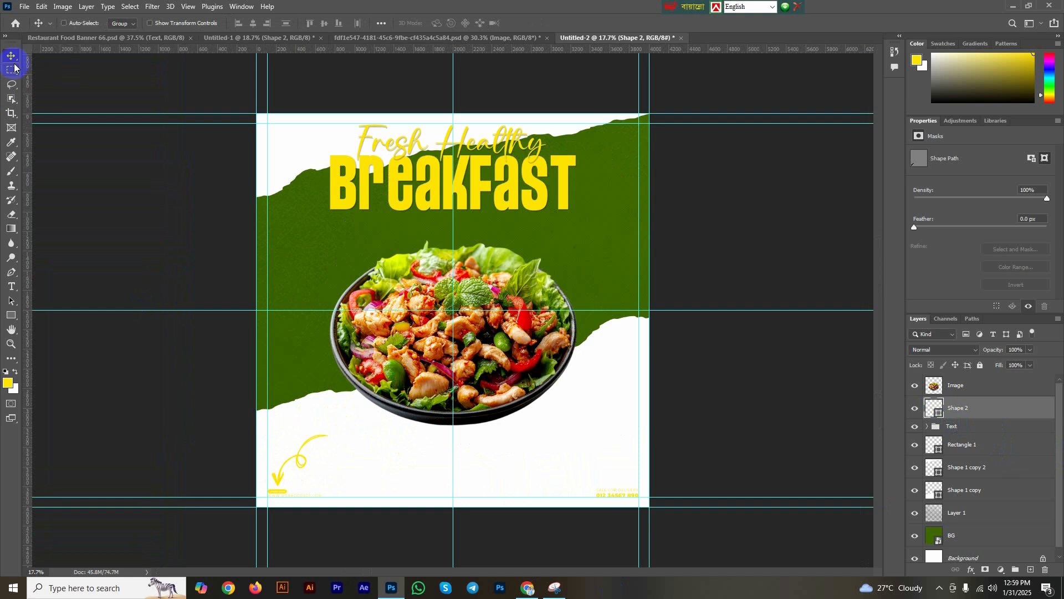
Copy the upper leaf, Layer 2, from Untitled-1 onto the banner's green area at the upper right of the bowl.
click(372, 36)
click(281, 38)
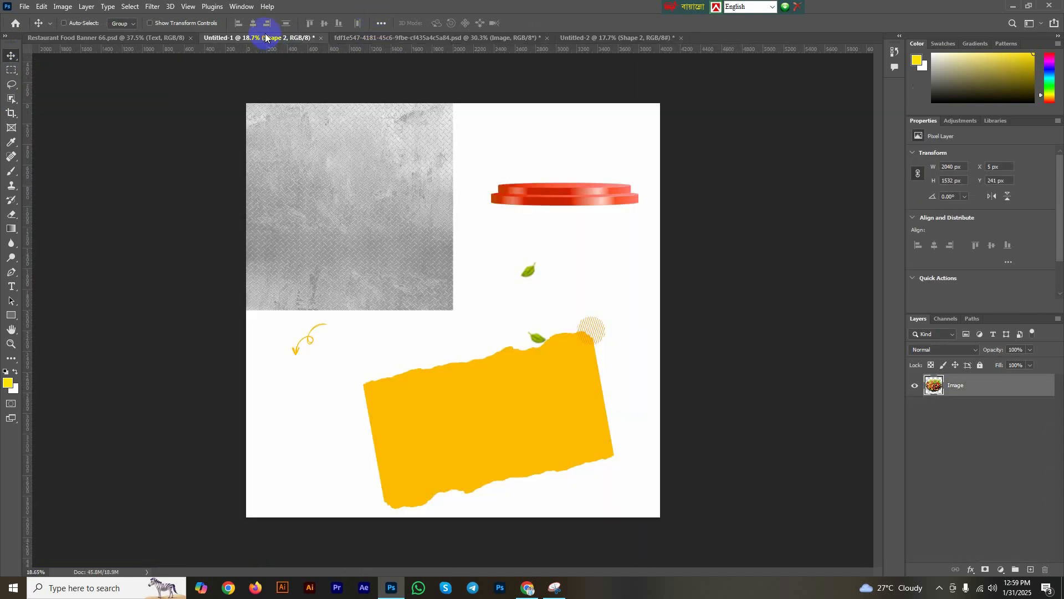
drag(584, 271, 612, 256)
right_click(526, 278)
click(567, 284)
scroll(612, 256, up, 3)
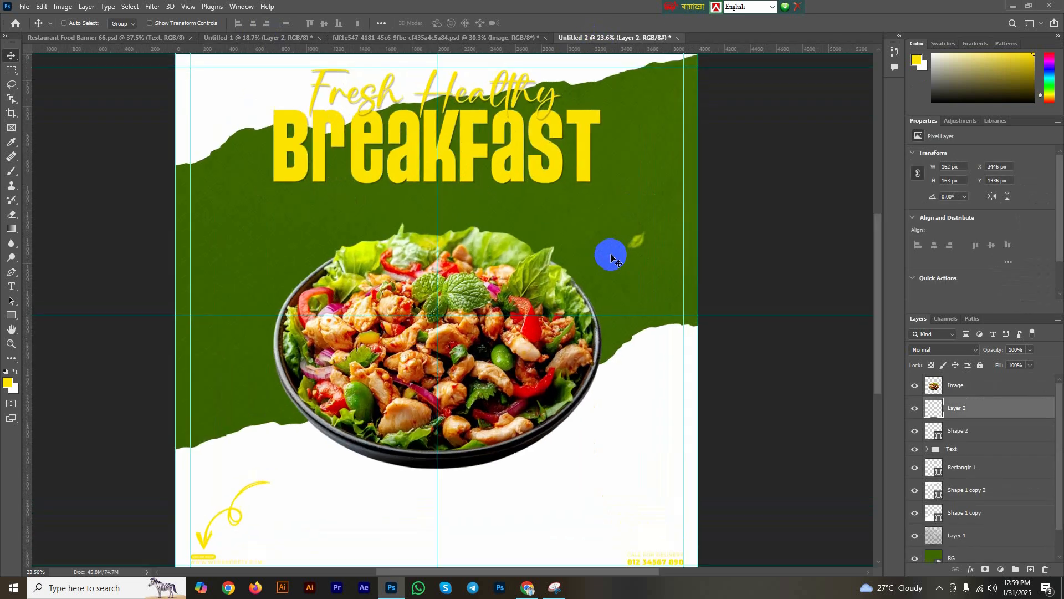
Scale the leaf beside the bowl up to about 272 × 274 px.
key(ctrl+t)
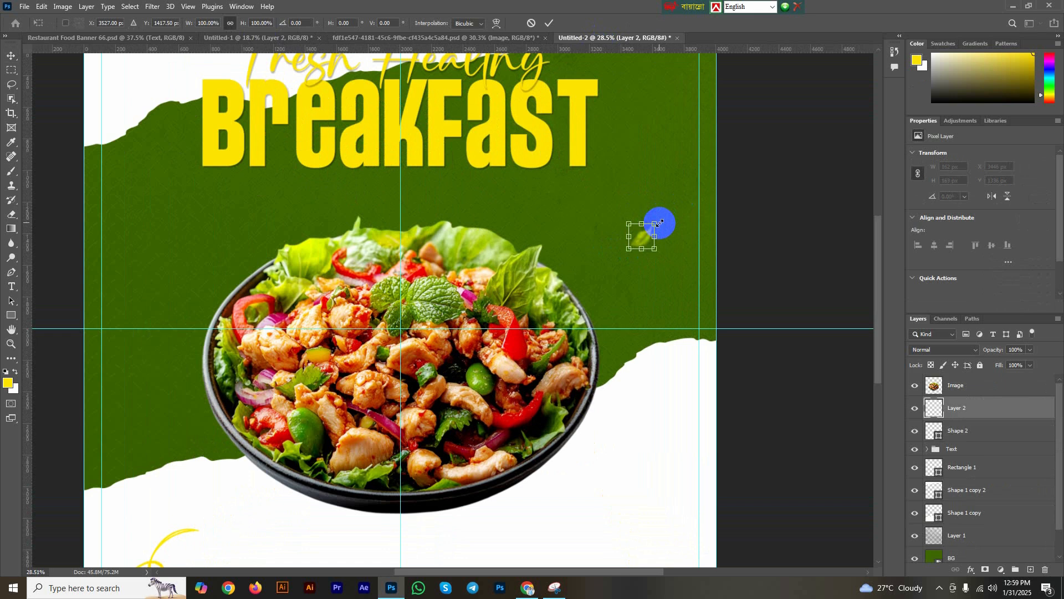
drag(657, 224, 637, 237)
scroll(641, 301, down, 6)
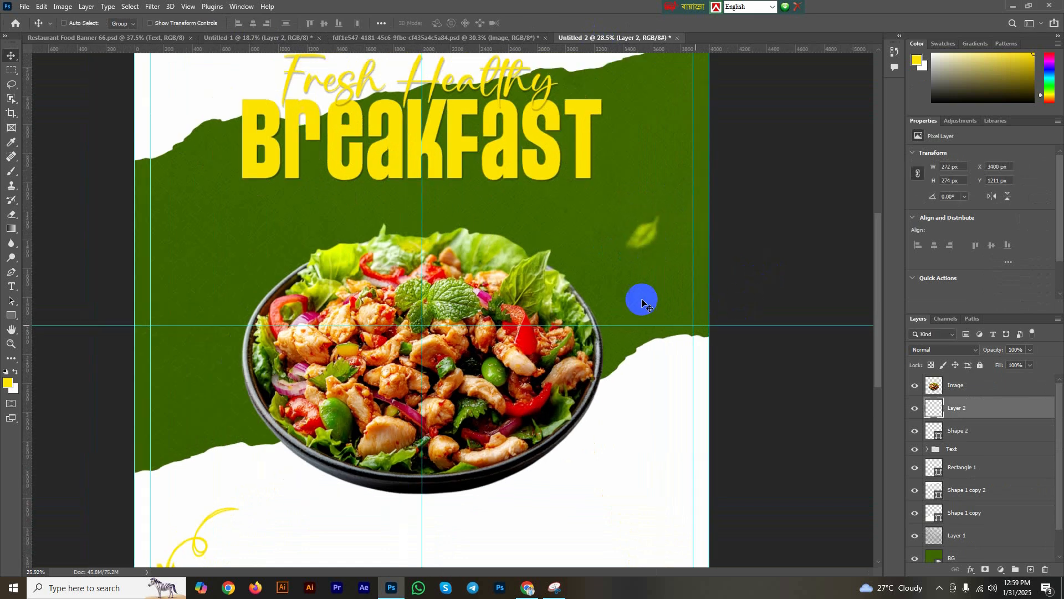
Copy the second leaf, Layer 1 copy, from Untitled-1 onto the green area left of the bowl.
click(397, 41)
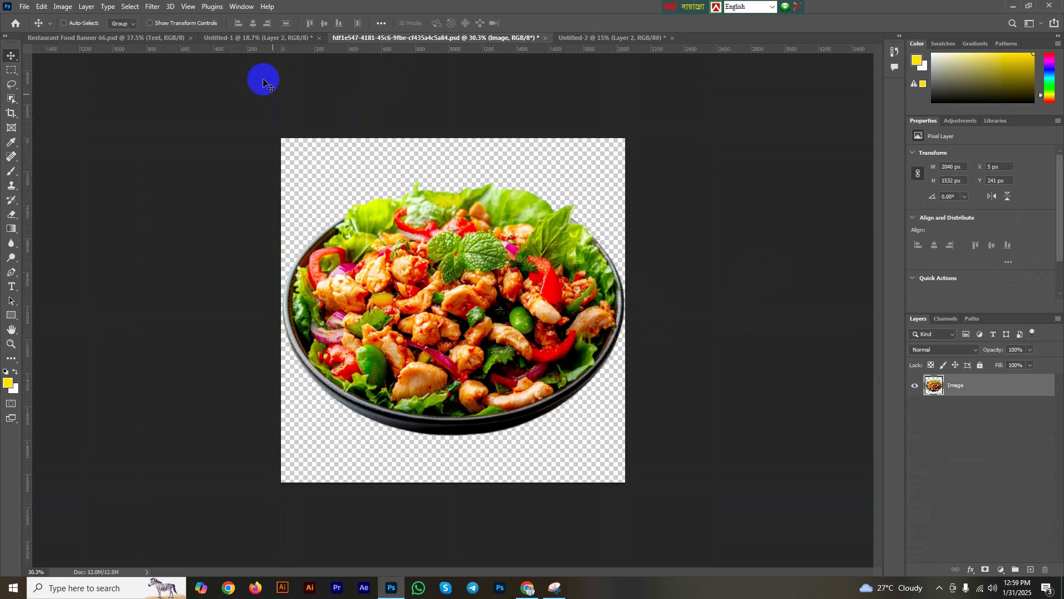
click(263, 38)
right_click(538, 340)
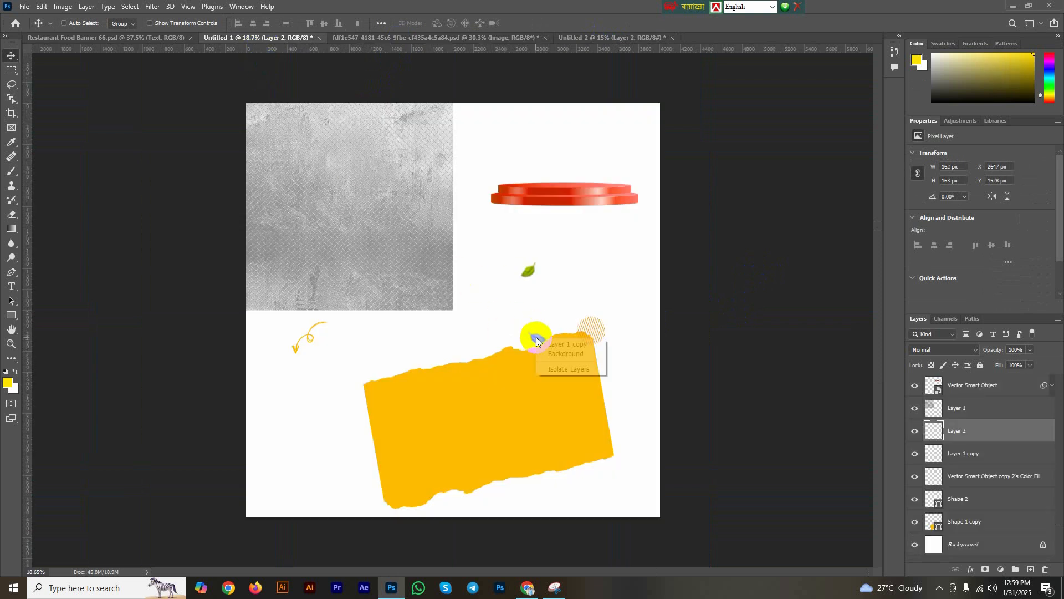
click(567, 345)
drag(547, 345, 421, 55)
drag(655, 42, 251, 302)
Enlarge the second leaf to about 206% and move it lower on the green area left of the bowl.
scroll(310, 283, up, 4)
key(ctrl+t)
scroll(275, 263, down, 2)
scroll(277, 259, up, 1)
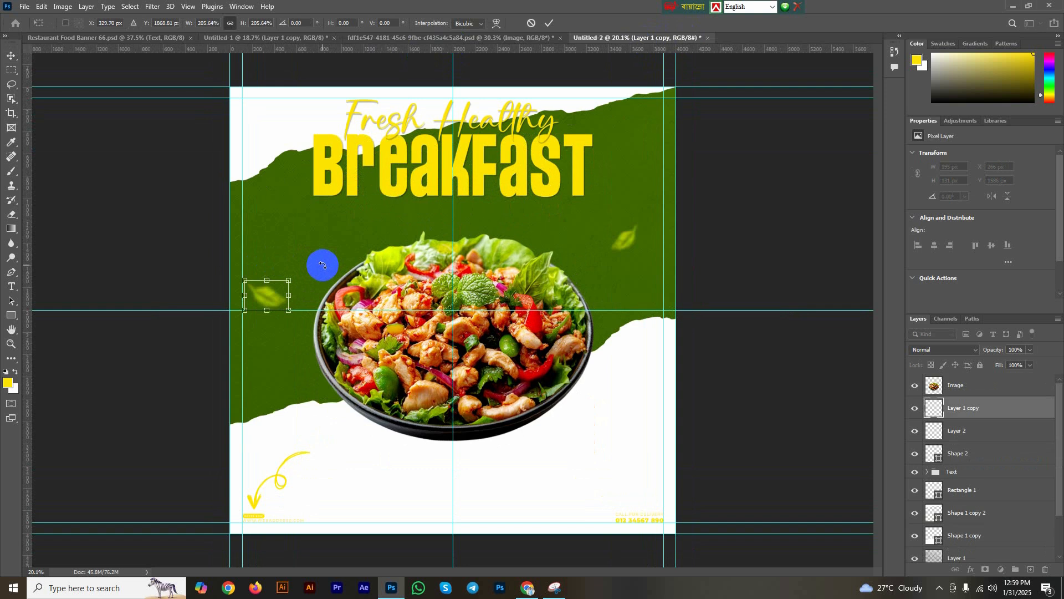
key(Return)
scroll(318, 261, down, 1)
scroll(318, 261, up, 1)
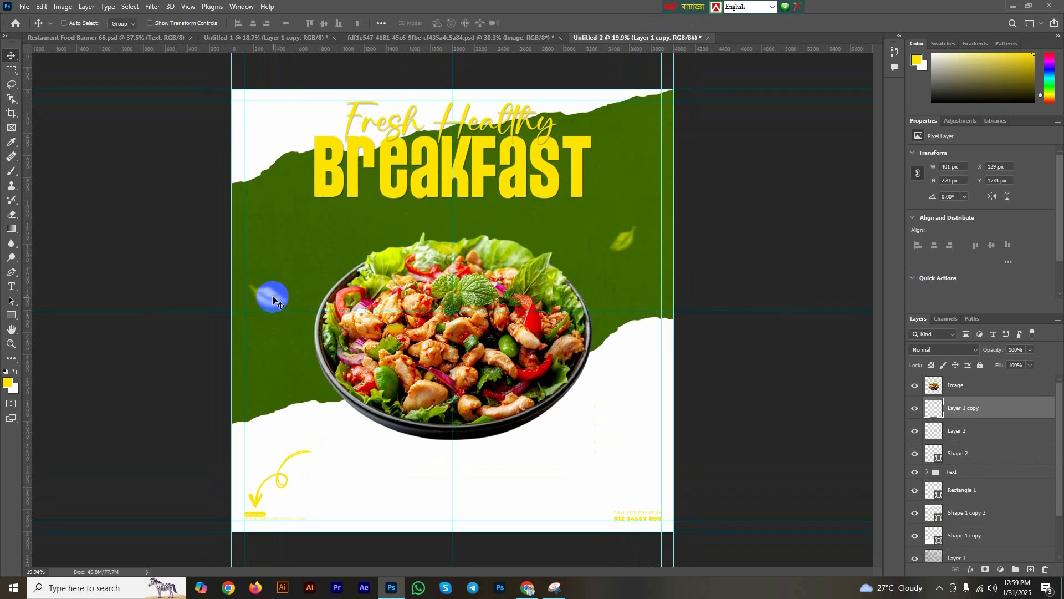
drag(273, 300, 282, 344)
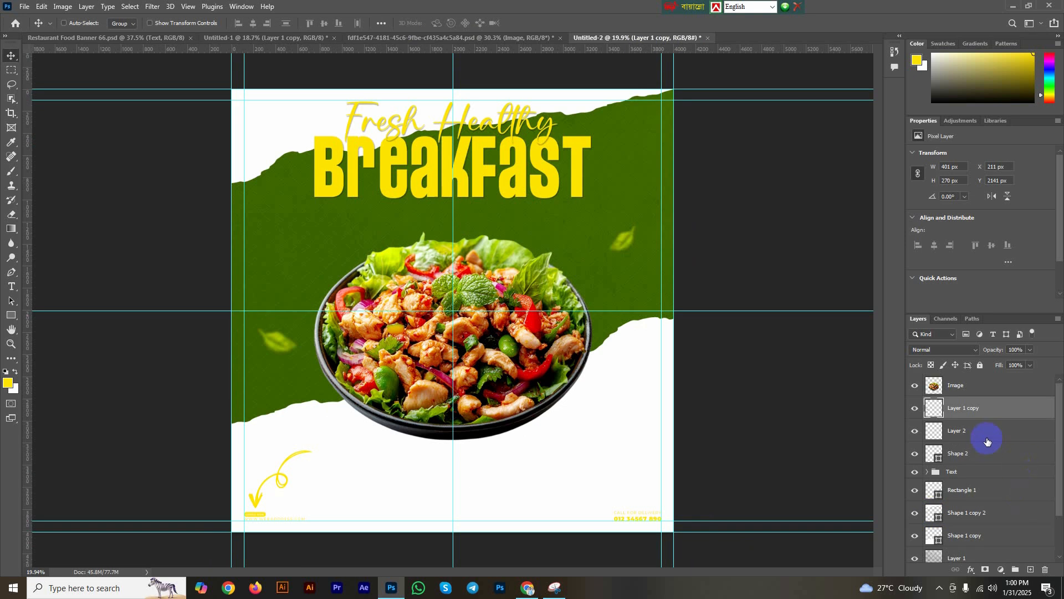
Scale the phone number and Call for delivery text together to about 200%, keeping their lower right corner in place.
scroll(637, 528, up, 2)
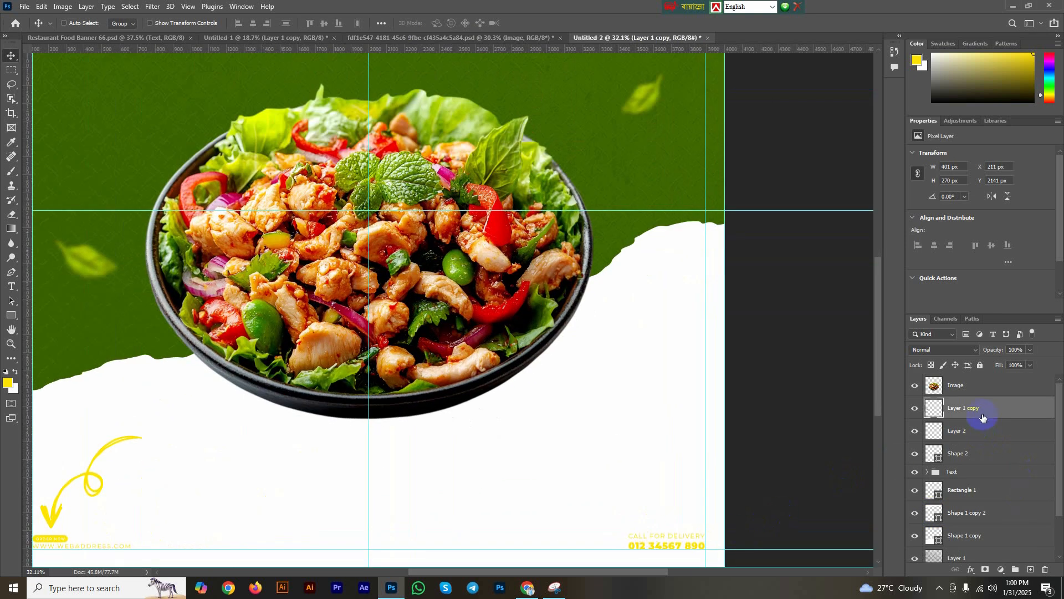
scroll(947, 405, down, 2)
scroll(964, 492, up, 2)
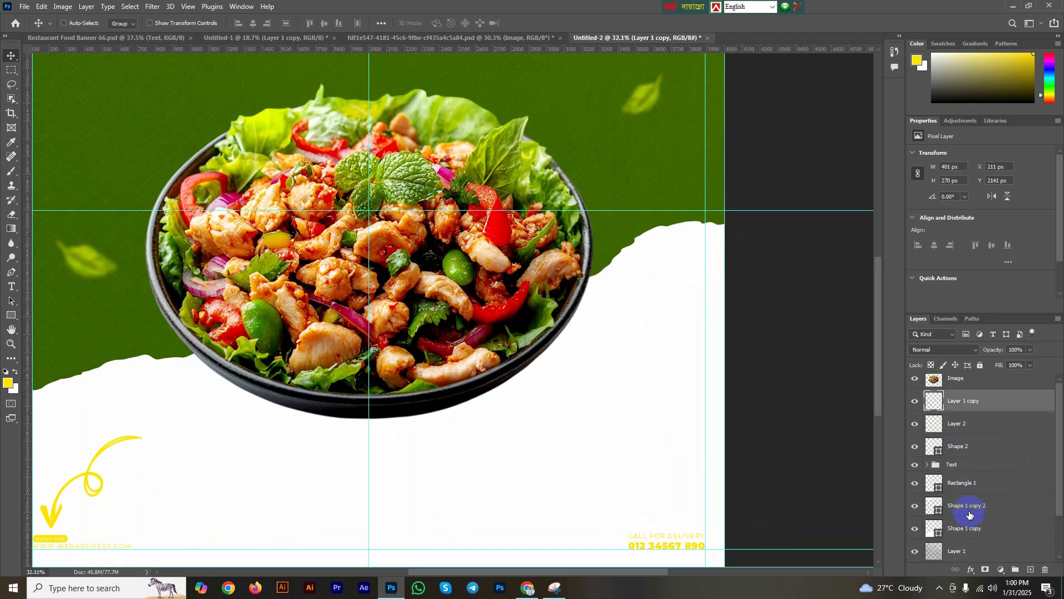
right_click(680, 549)
click(721, 487)
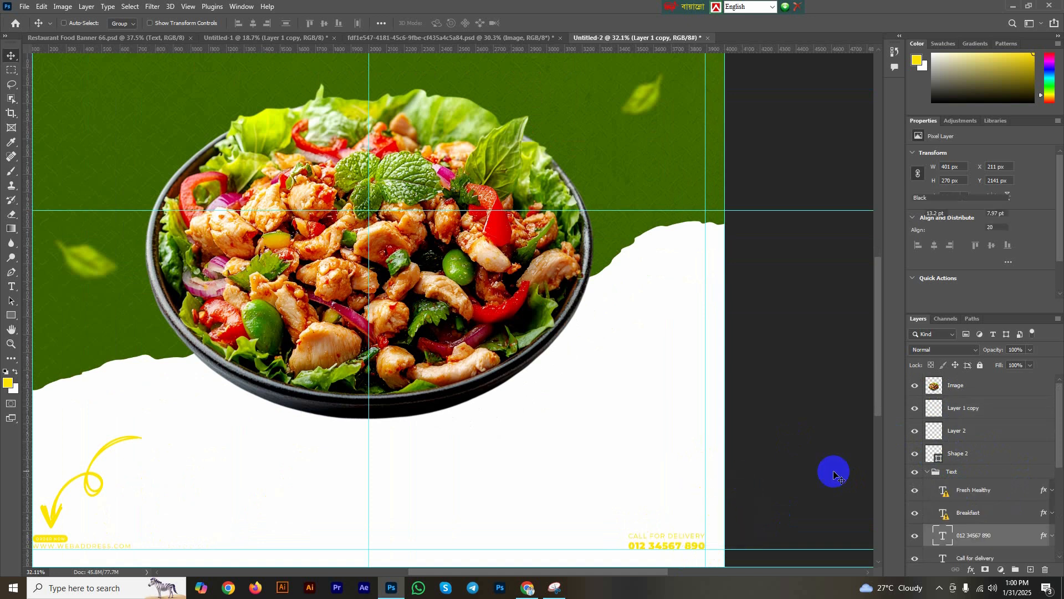
scroll(987, 532, down, 2)
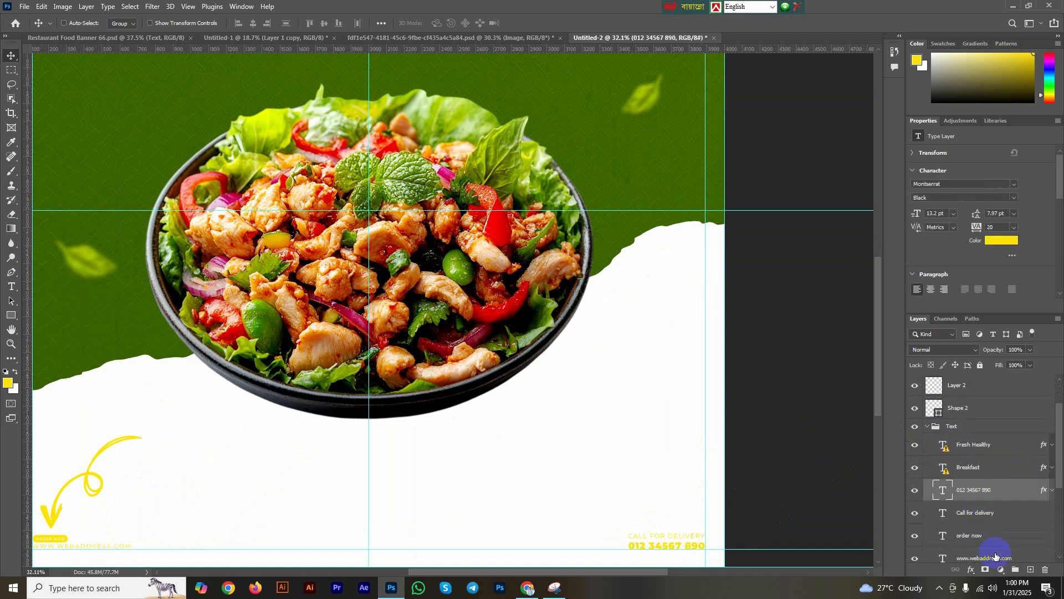
ctrl+click(989, 523)
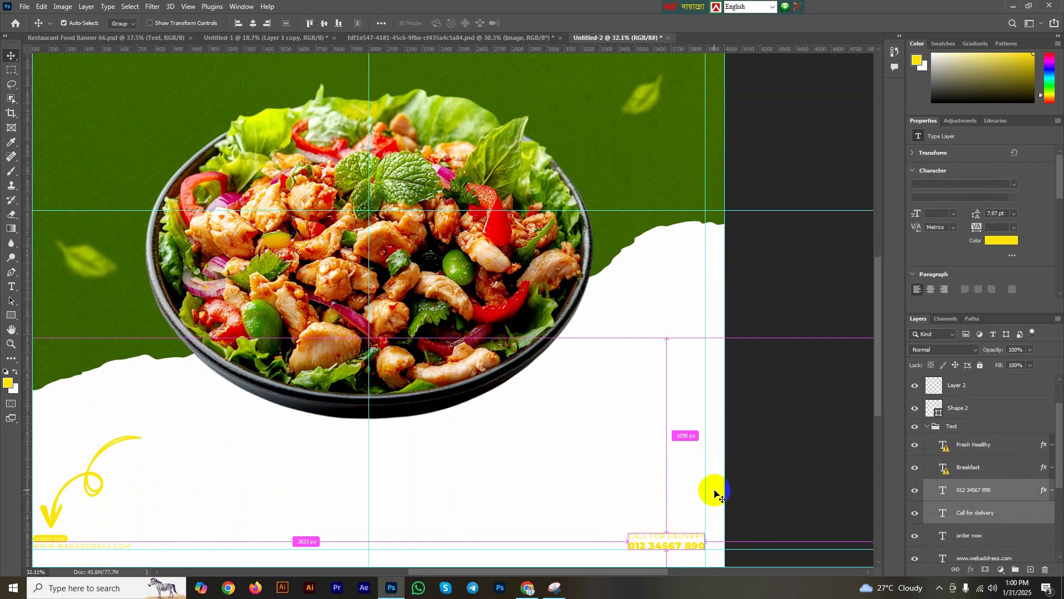
key(ctrl+t)
drag(629, 533, 557, 491)
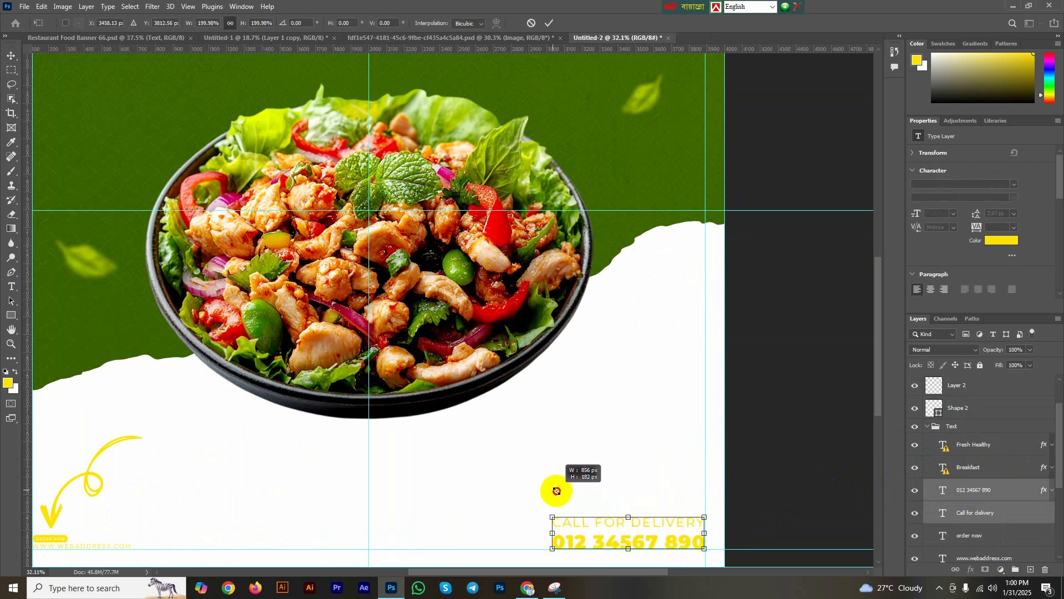
key(Return)
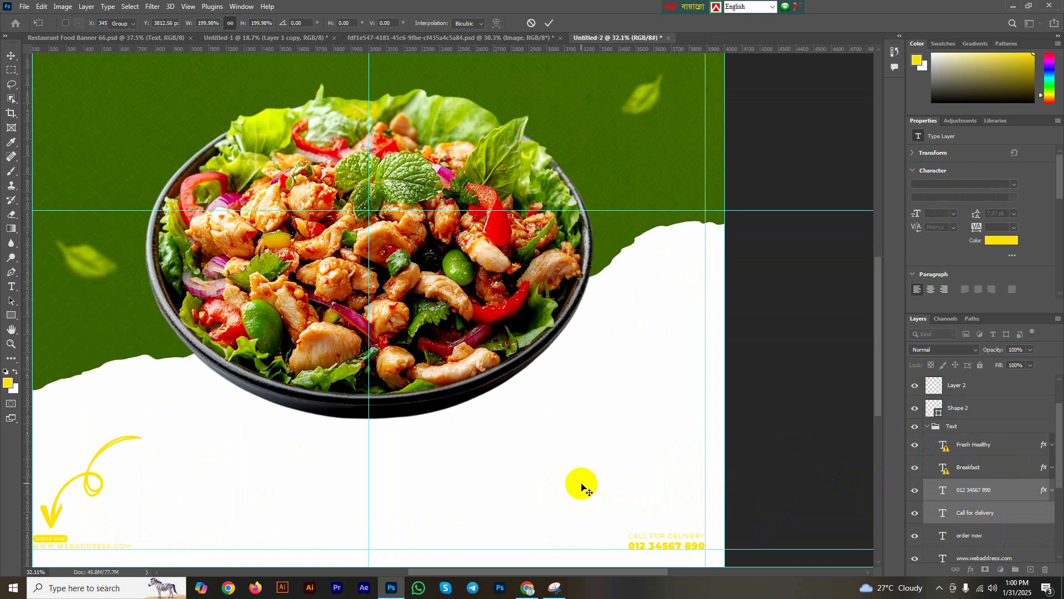
scroll(582, 475, down, 3)
scroll(266, 521, up, 3)
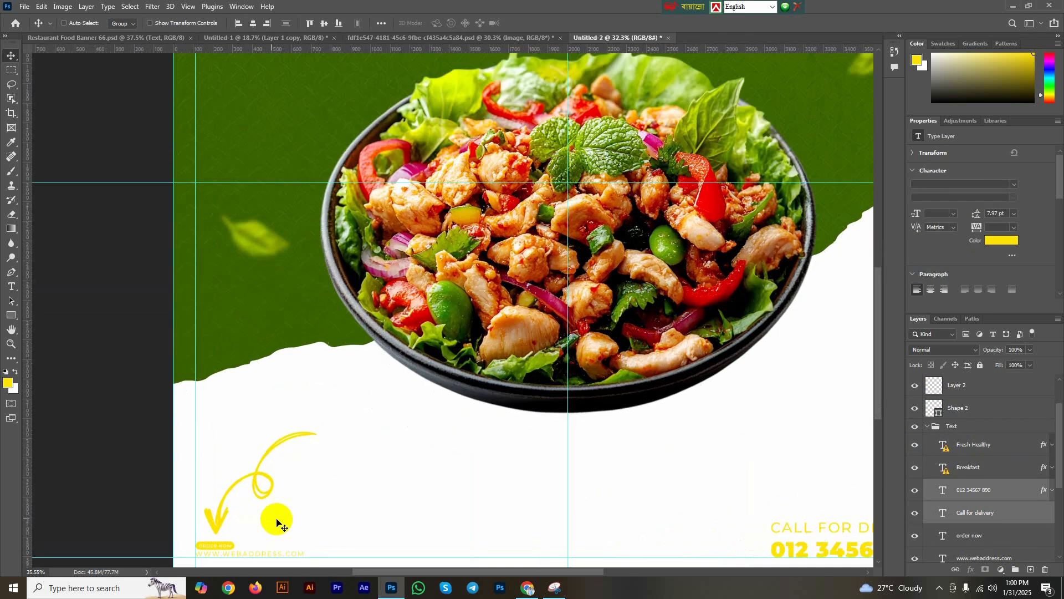
scroll(300, 487, down, 3)
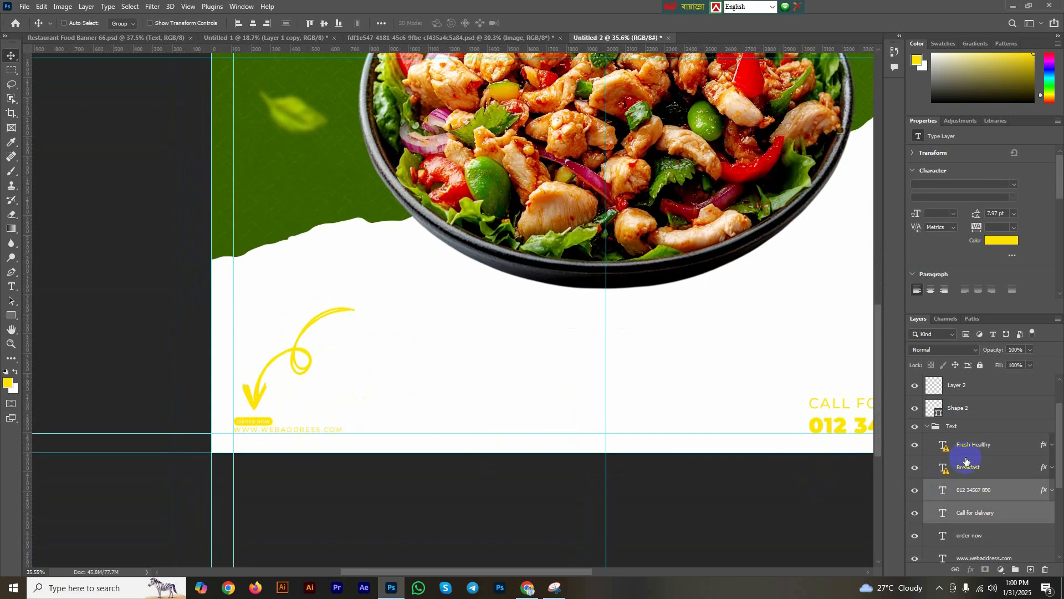
scroll(980, 479, down, 3)
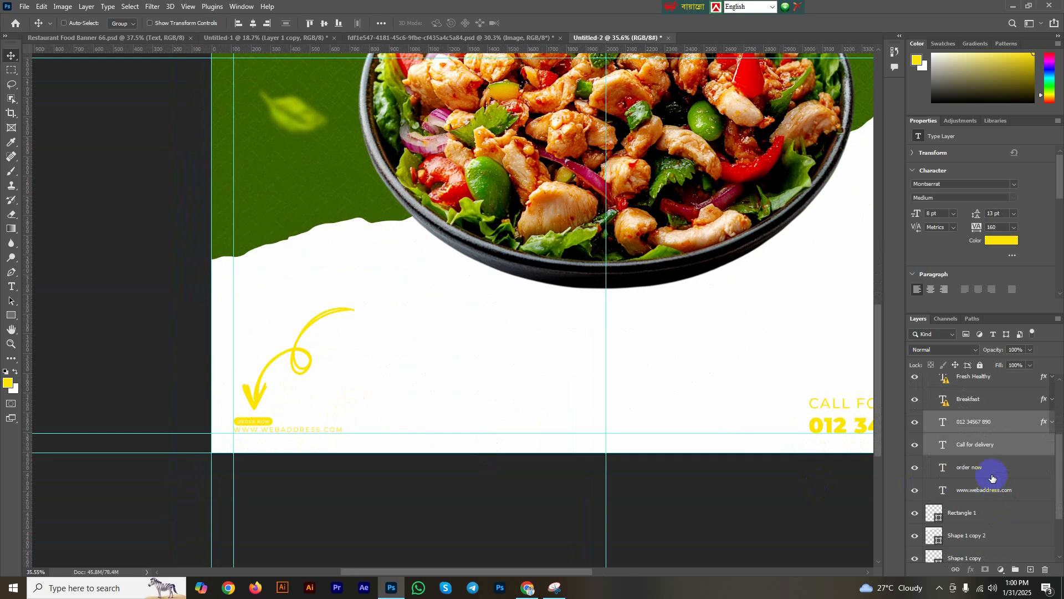
click(992, 479)
shift+click(969, 468)
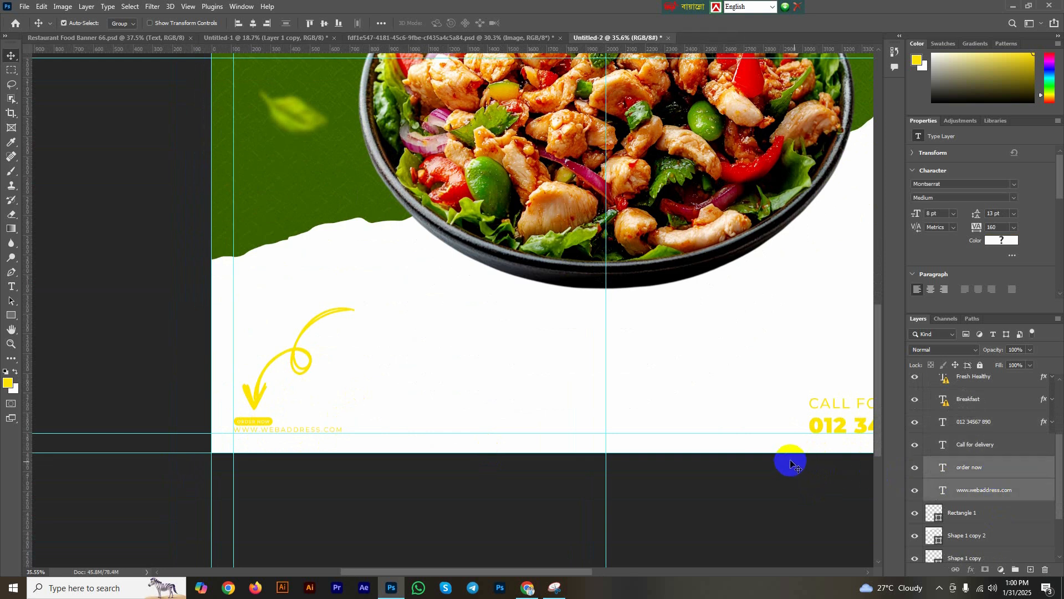
key(ctrl+t)
drag(341, 420, 417, 384)
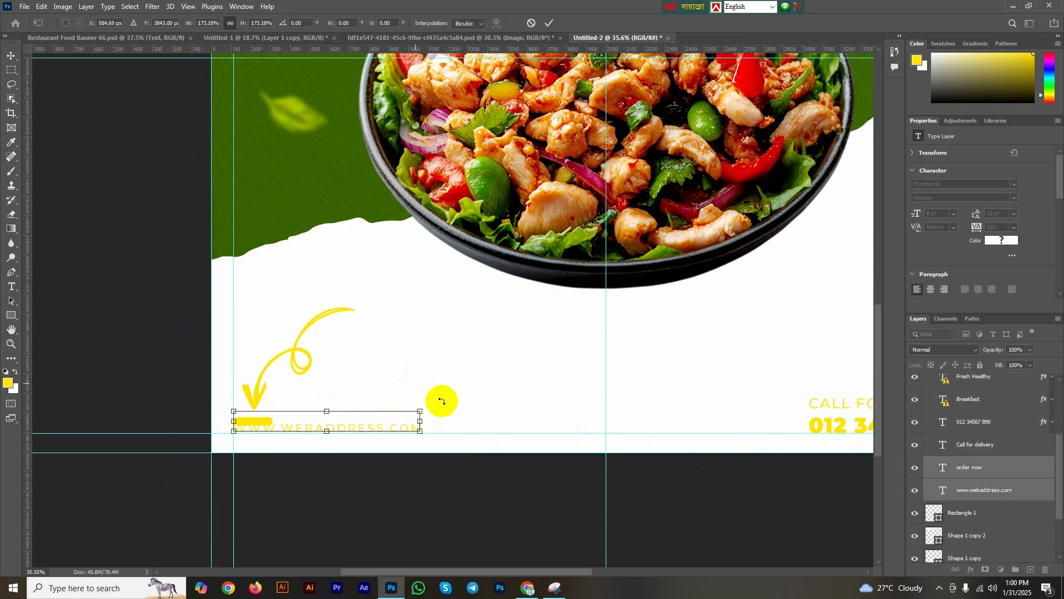
key(ctrl+z)
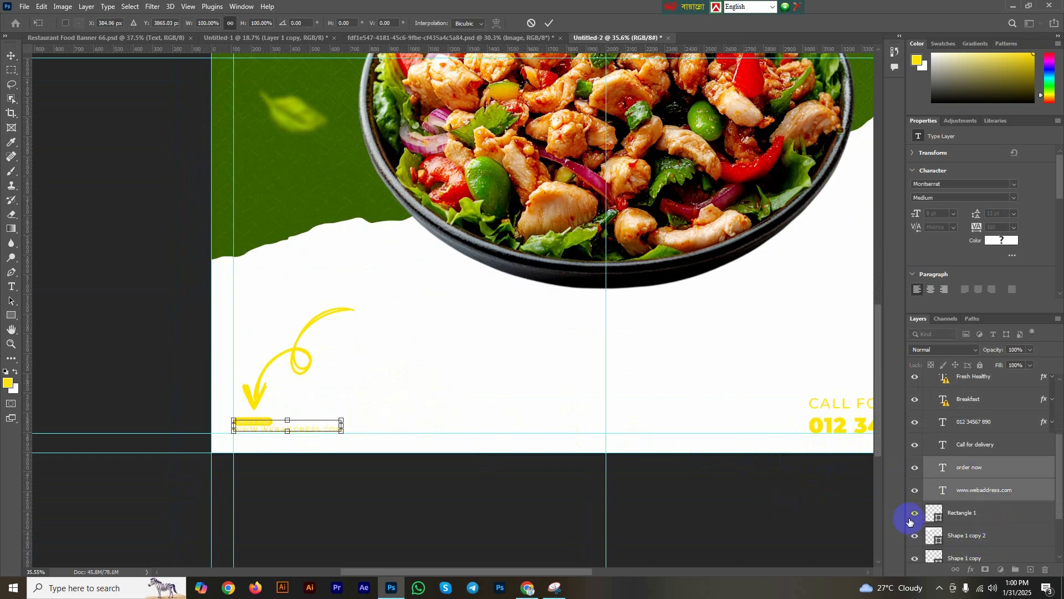
click(913, 515)
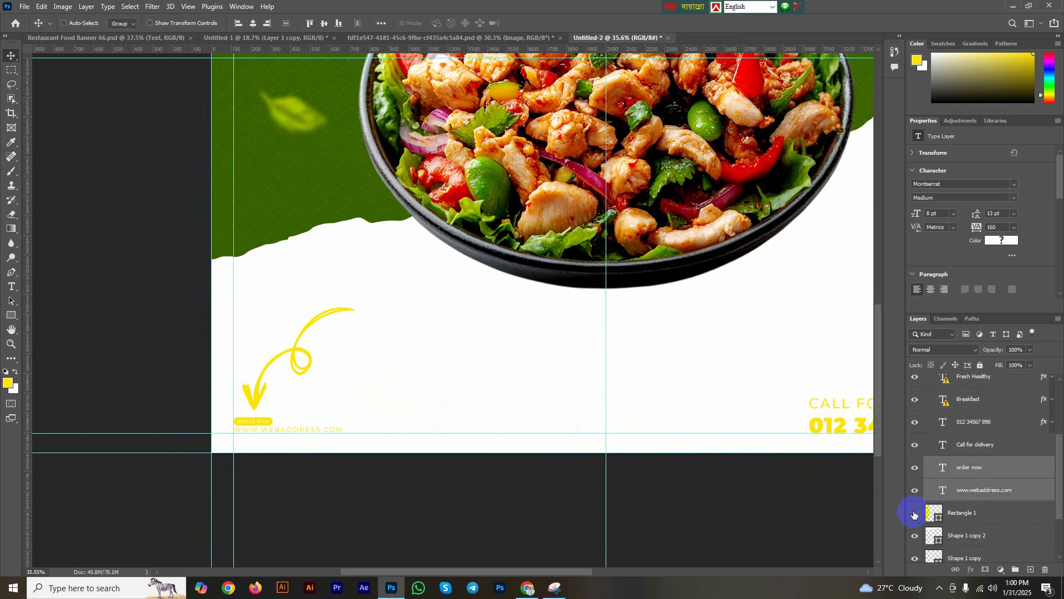
Add Rectangle 1 to the two selected texts and scale all three to about 203%, keeping their lower left corner in place.
ctrl+click(983, 513)
key(ctrl+t)
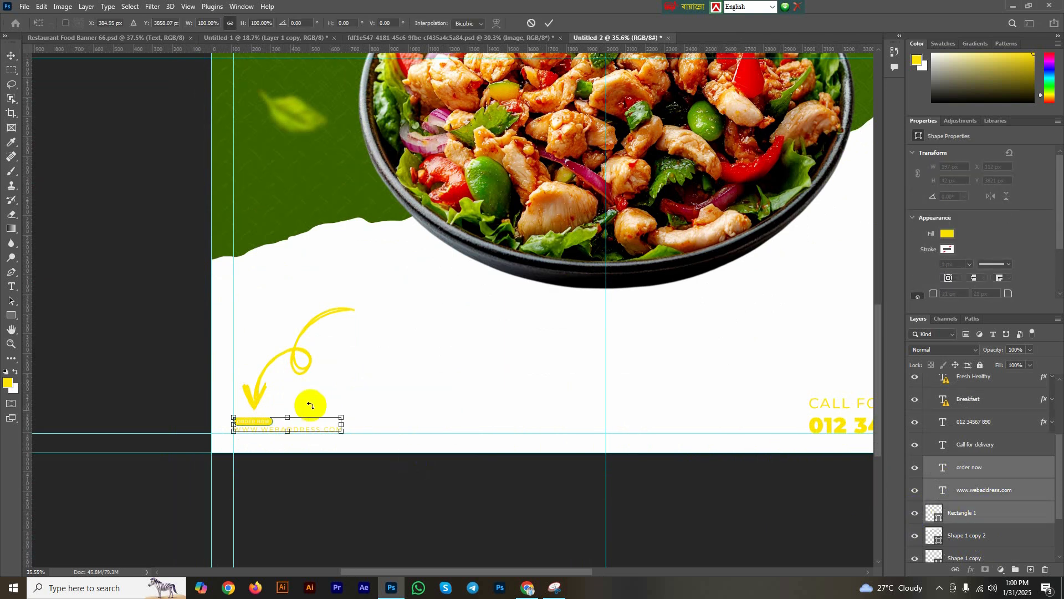
drag(344, 415, 446, 350)
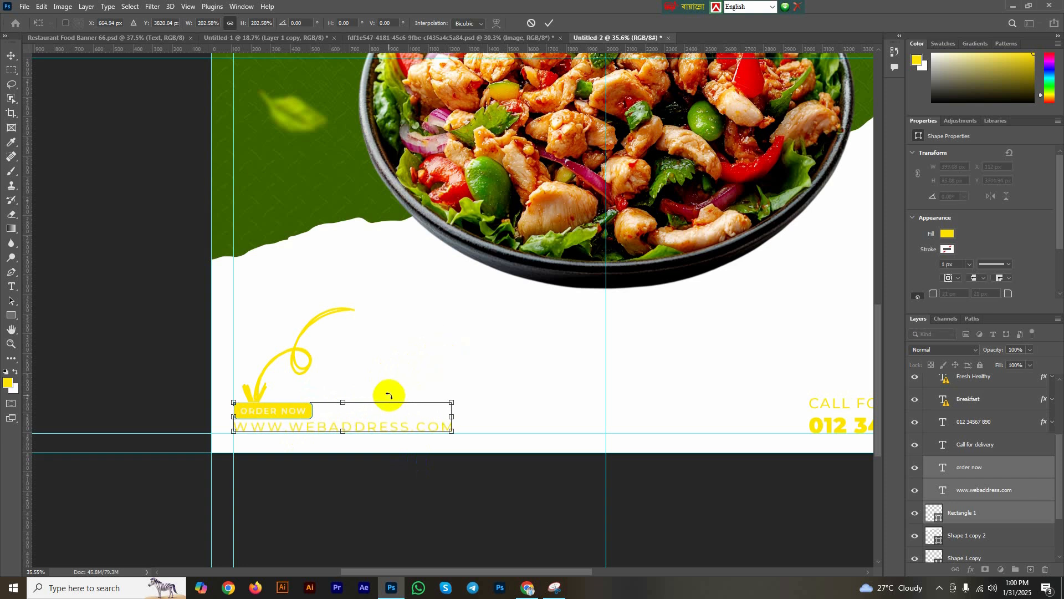
key(Return)
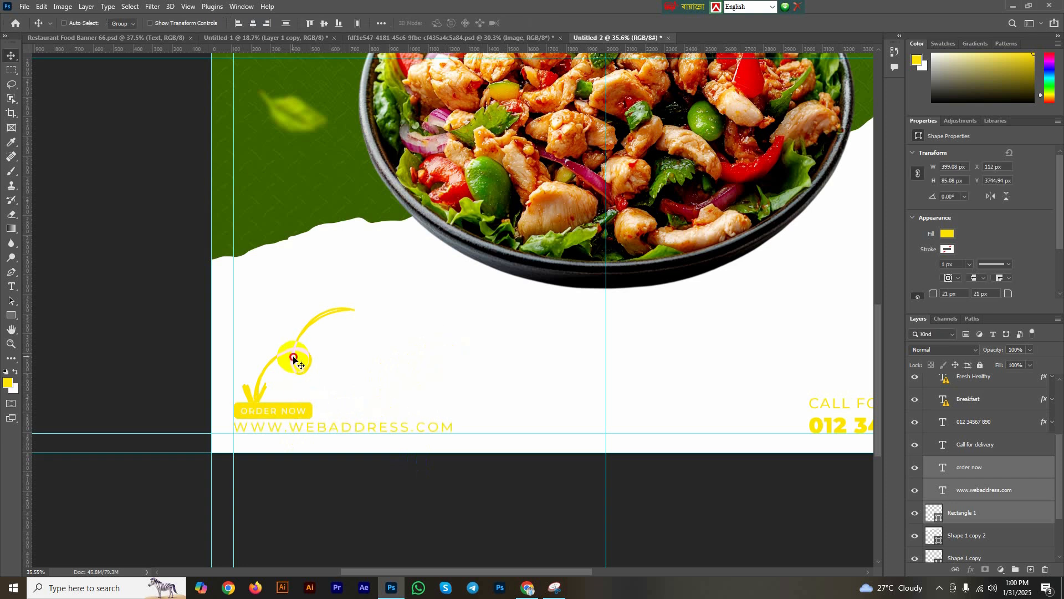
right_click(294, 359)
click(342, 371)
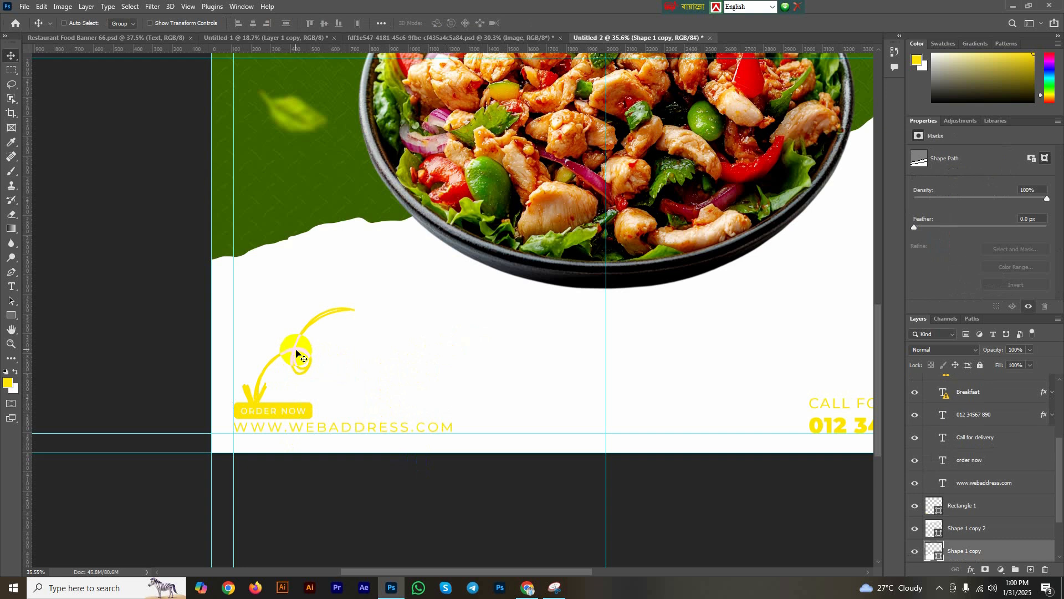
drag(296, 350, 298, 342)
key(ctrl+z)
Move the yellow arrow, Shape 2, slightly up and to the right, clear of the ORDER NOW button.
right_click(297, 350)
click(302, 350)
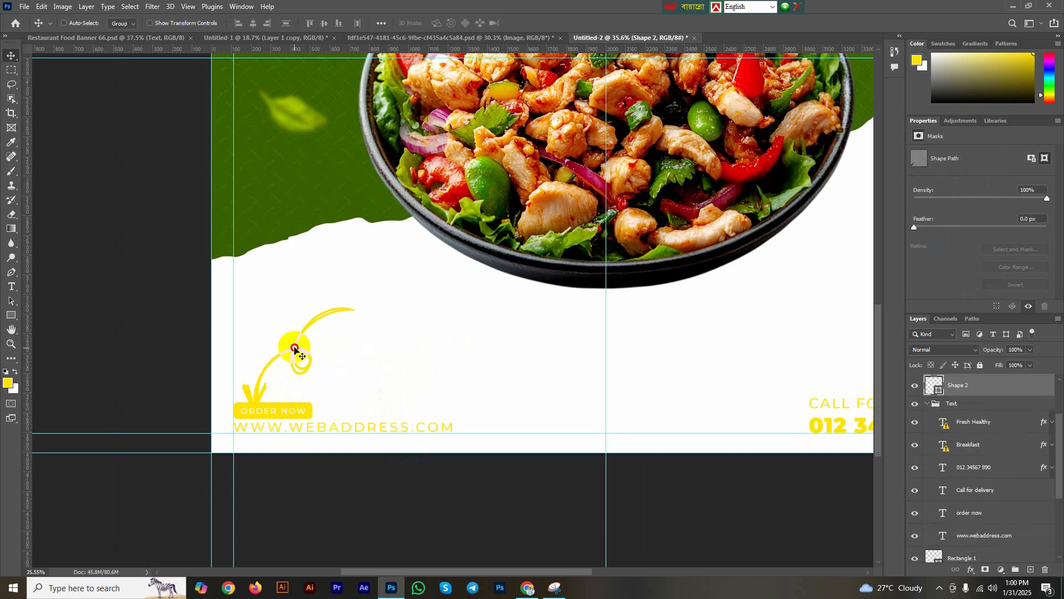
drag(294, 348, 309, 339)
scroll(368, 356, down, 5)
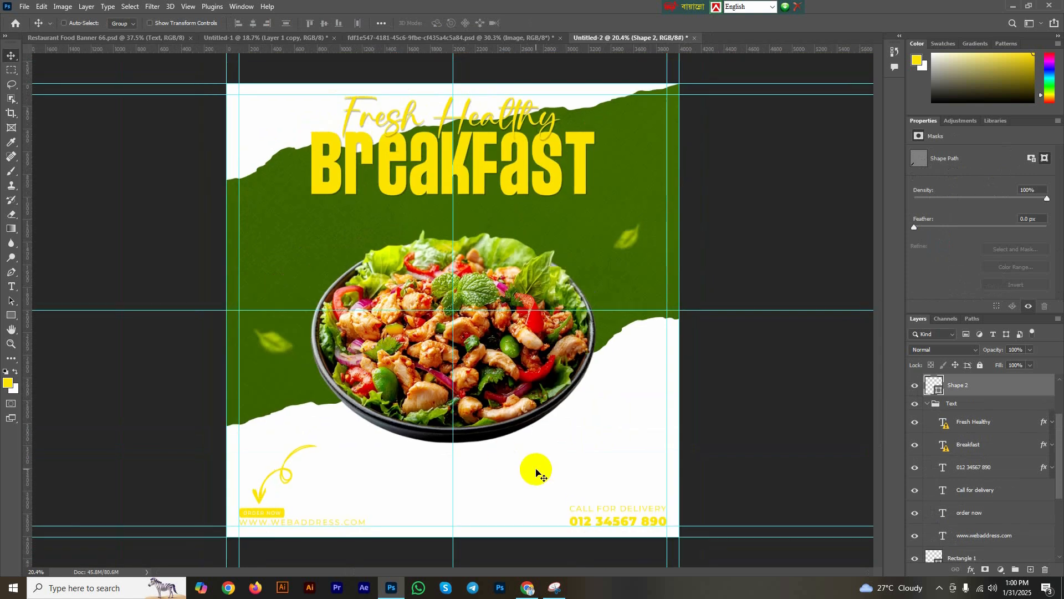
Copy the Discount group with the thought cloud from Restaurant Food Banner 66.psd into Untitled-1.
scroll(477, 459, down, 1)
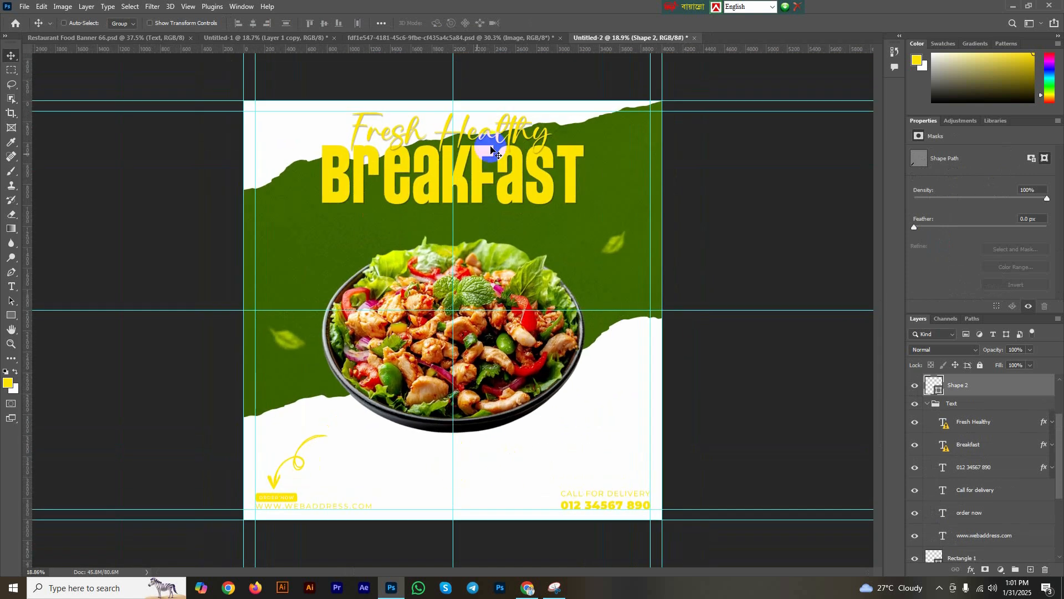
scroll(302, 200, down, 1)
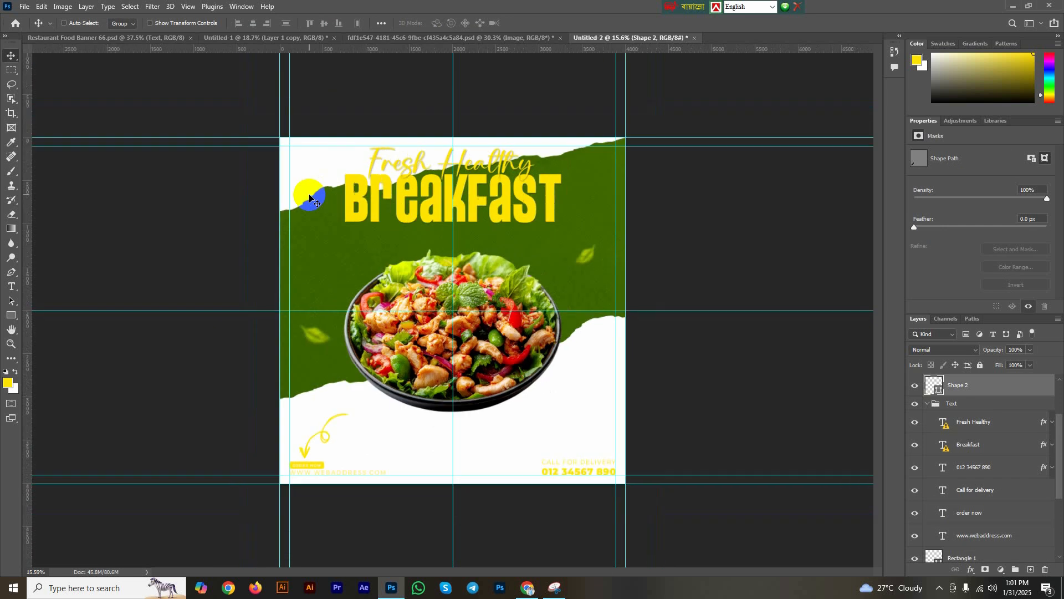
scroll(315, 204, up, 2)
click(70, 38)
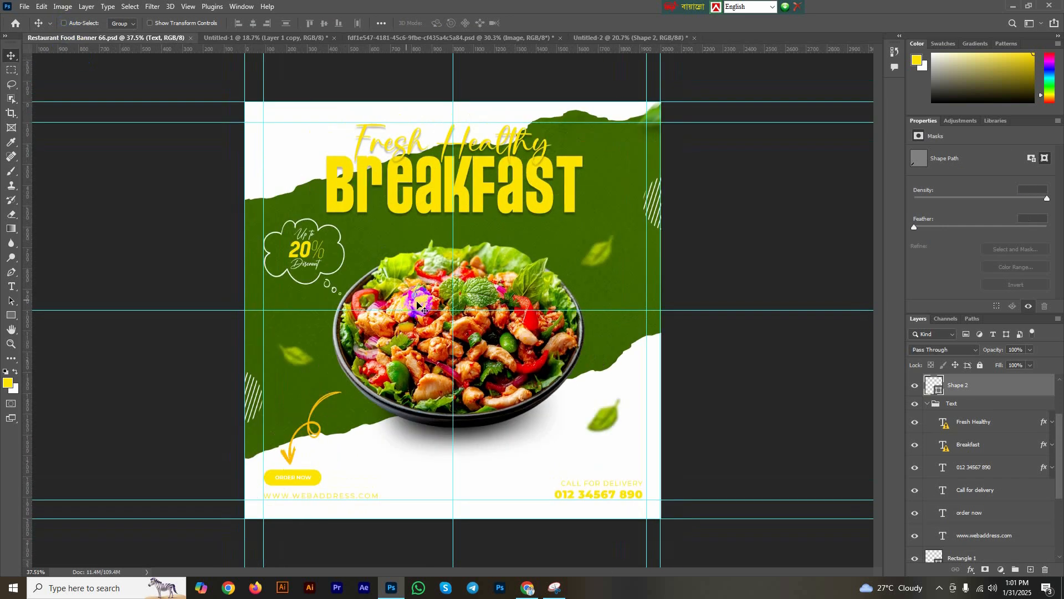
scroll(304, 274, up, 5)
right_click(261, 216)
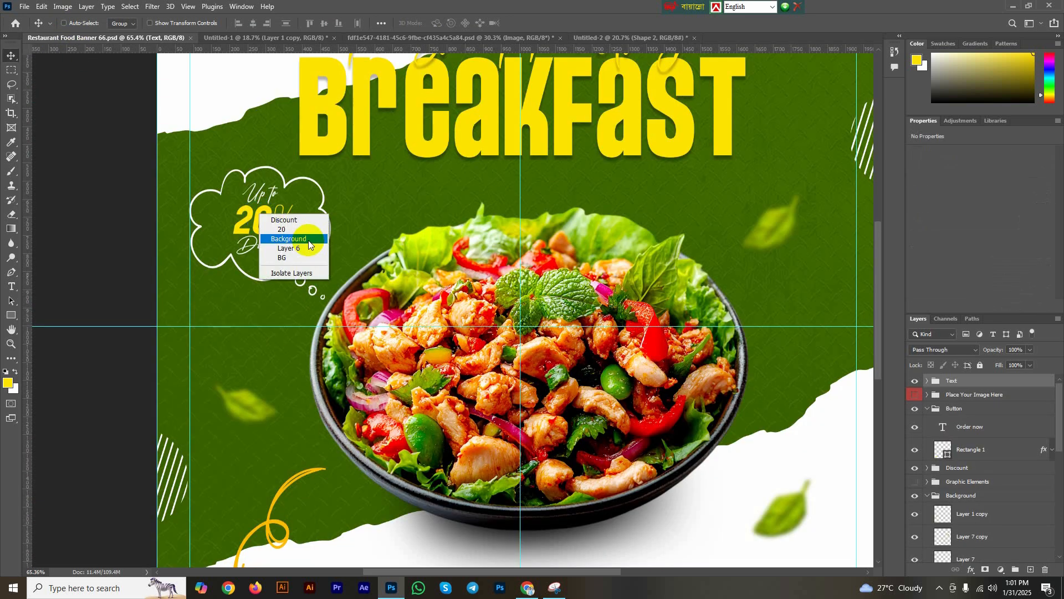
click(306, 221)
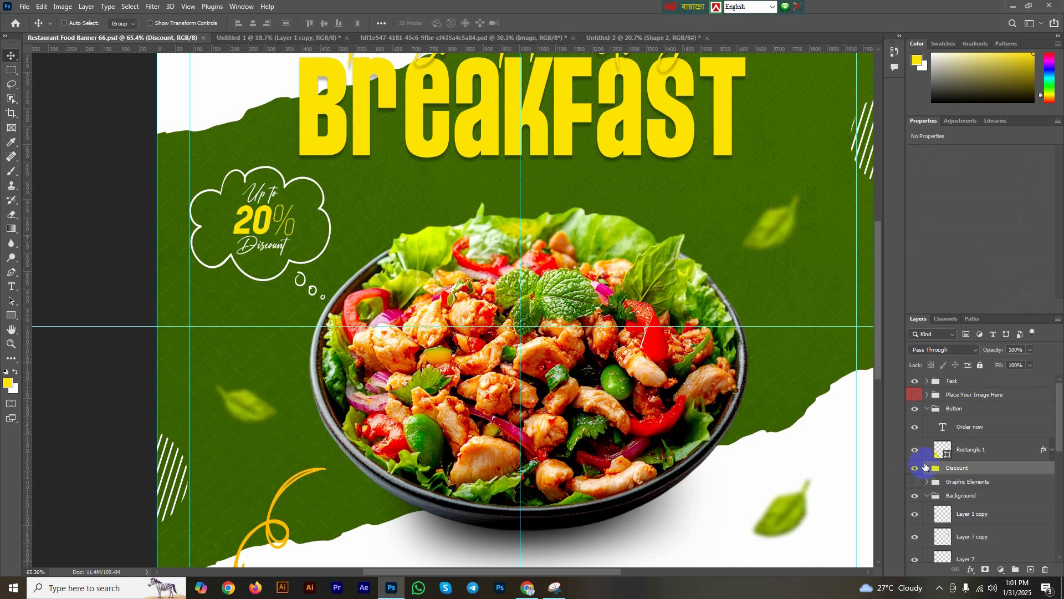
key(ctrl+0)
drag(923, 467, 277, 75)
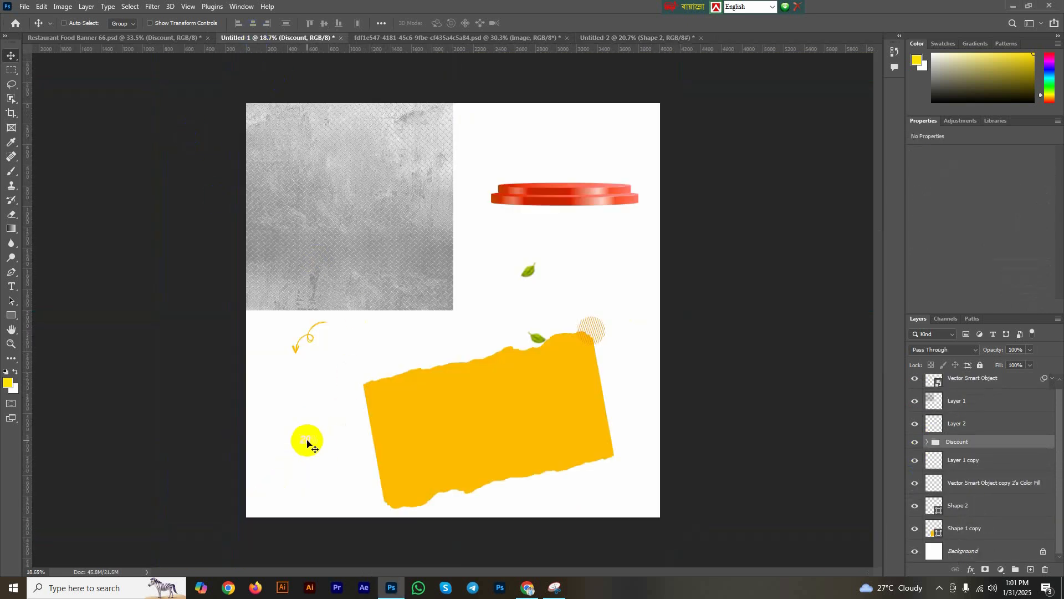
Copy the Discount group from Untitled-1 to Untitled-2, upper left of the bowl, and scale it to about 202%.
drag(308, 440, 612, 40)
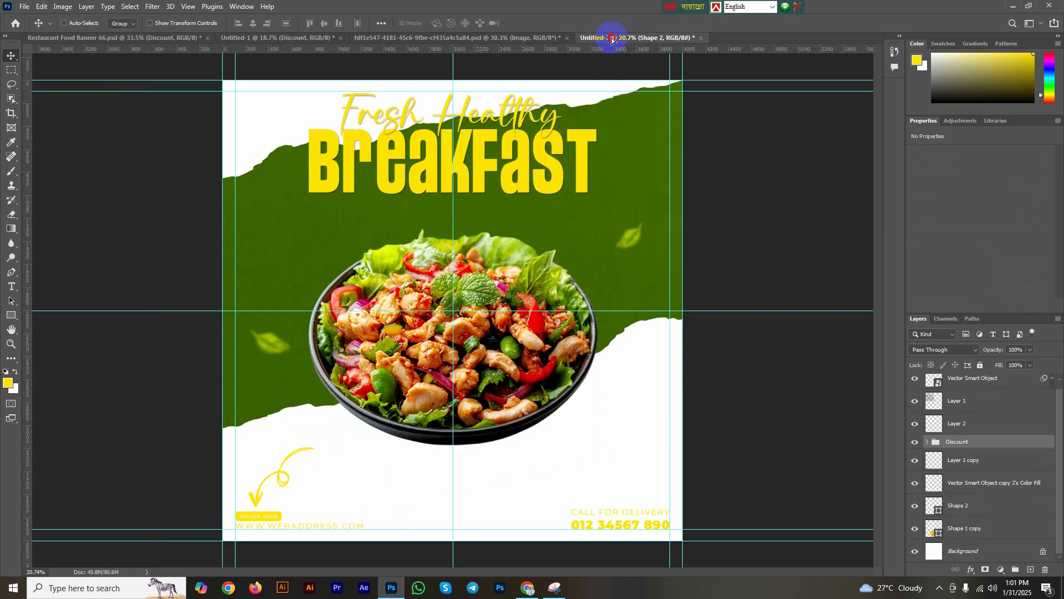
drag(367, 224, 284, 242)
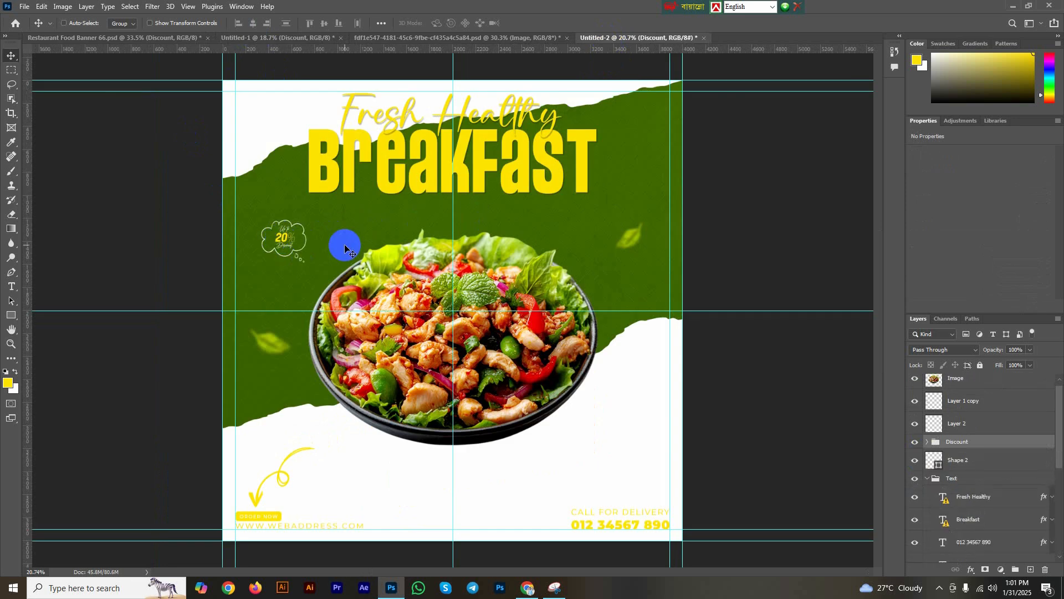
key(ctrl+t)
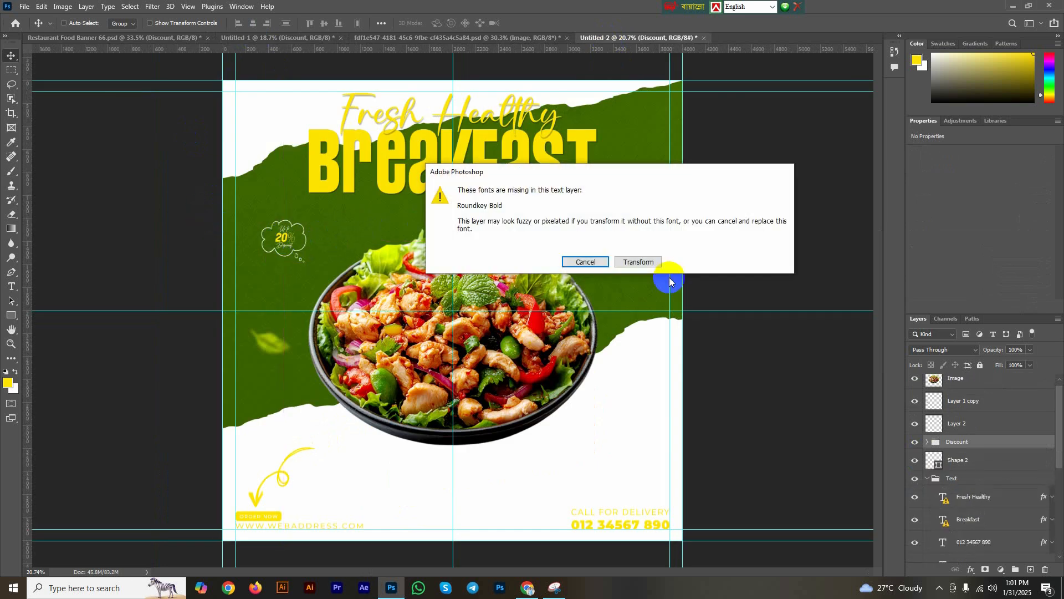
click(643, 263)
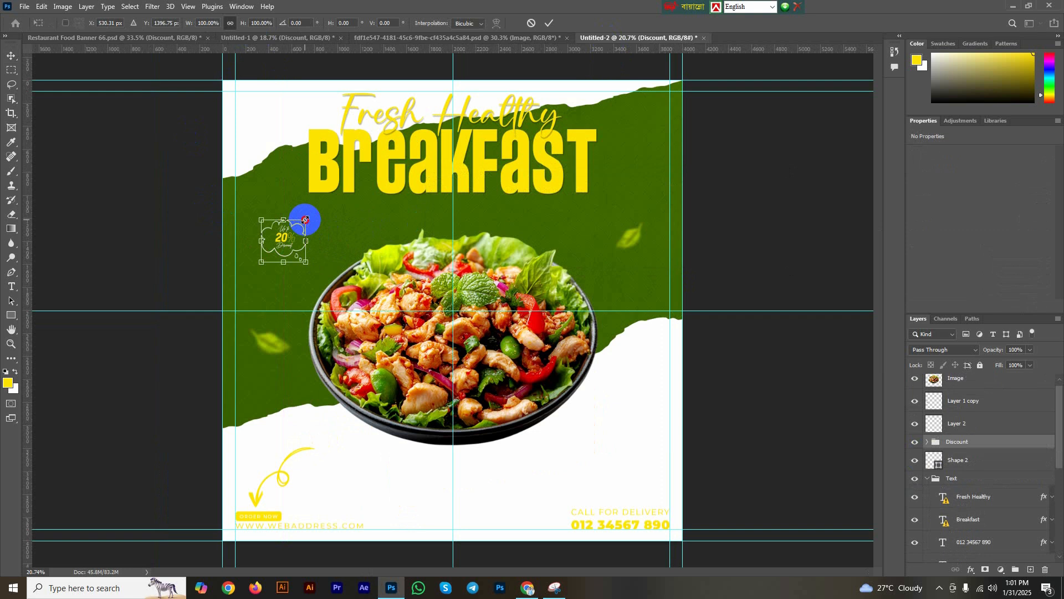
drag(305, 220, 286, 239)
scroll(325, 227, up, 5)
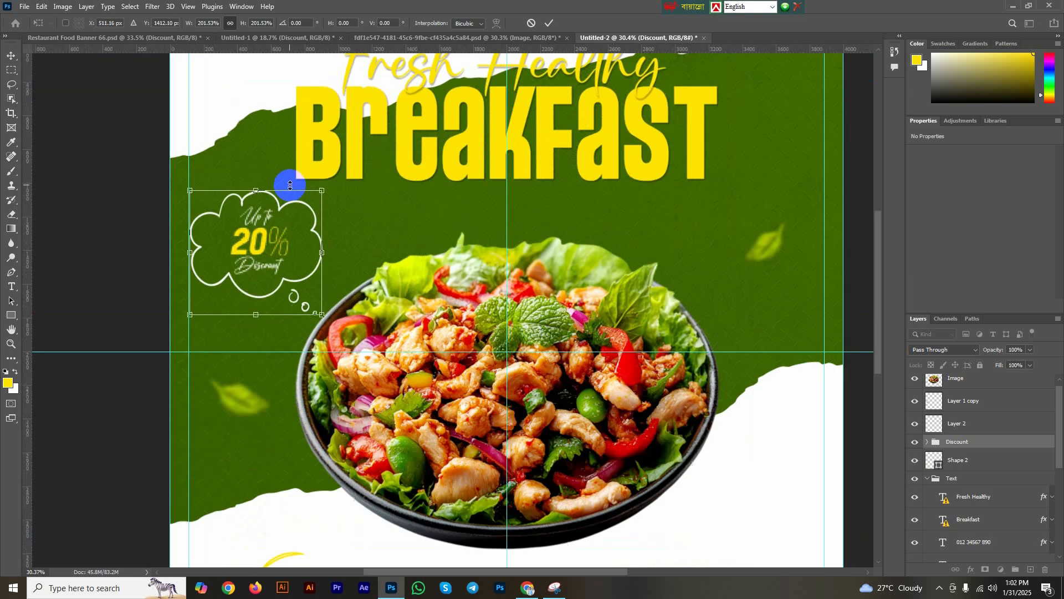
key(Return)
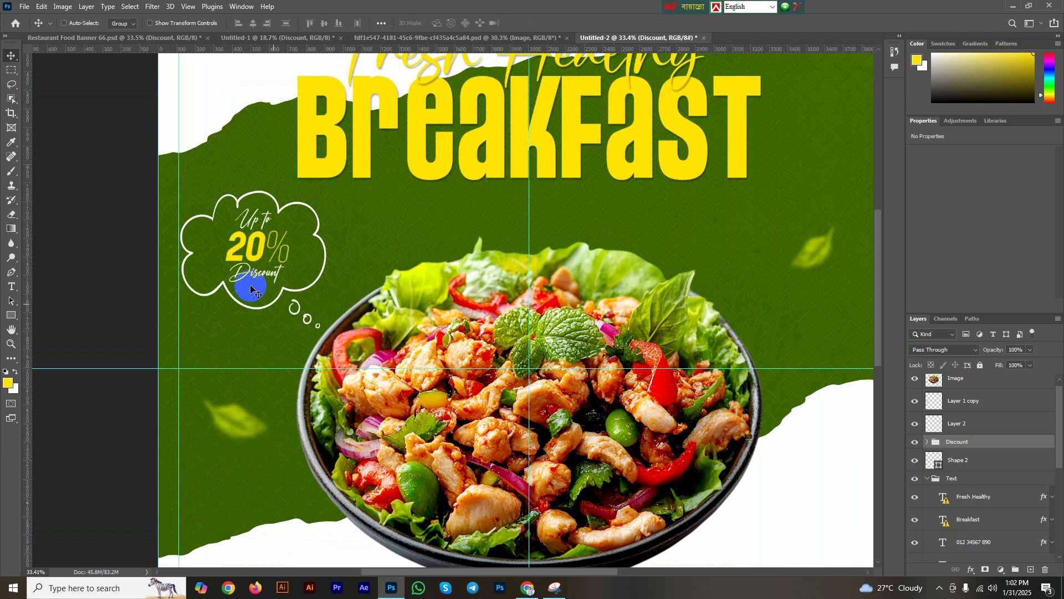
Scale the leaf at the bowl's upper right, Layer 2, to about 165% and reposition it on the green area.
scroll(243, 283, down, 5)
scroll(327, 260, up, 6)
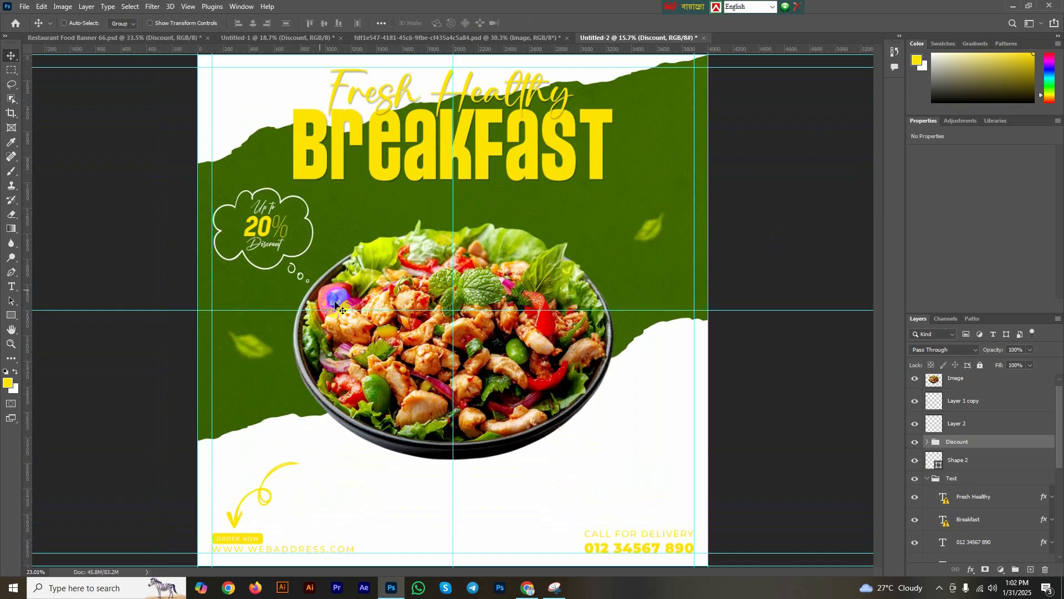
scroll(527, 358, down, 3)
scroll(626, 252, up, 2)
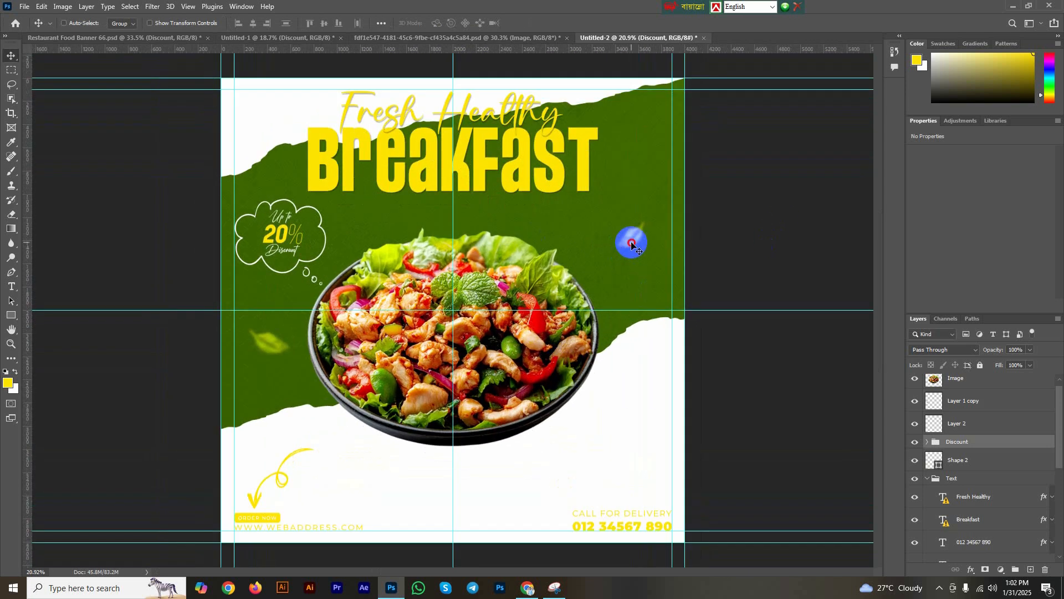
right_click(632, 244)
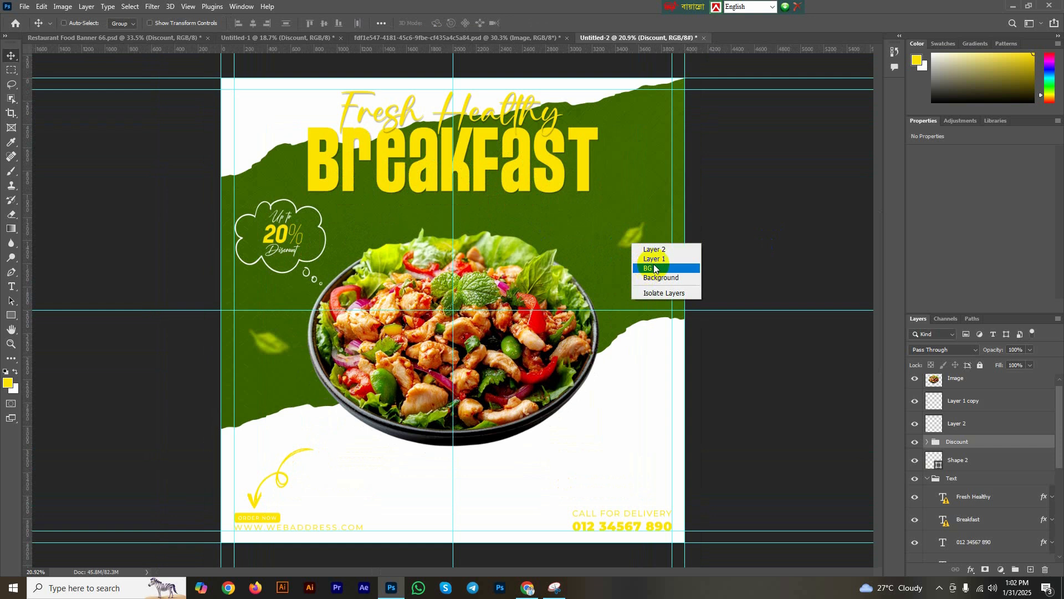
click(655, 249)
drag(632, 239, 657, 205)
key(ctrl+t)
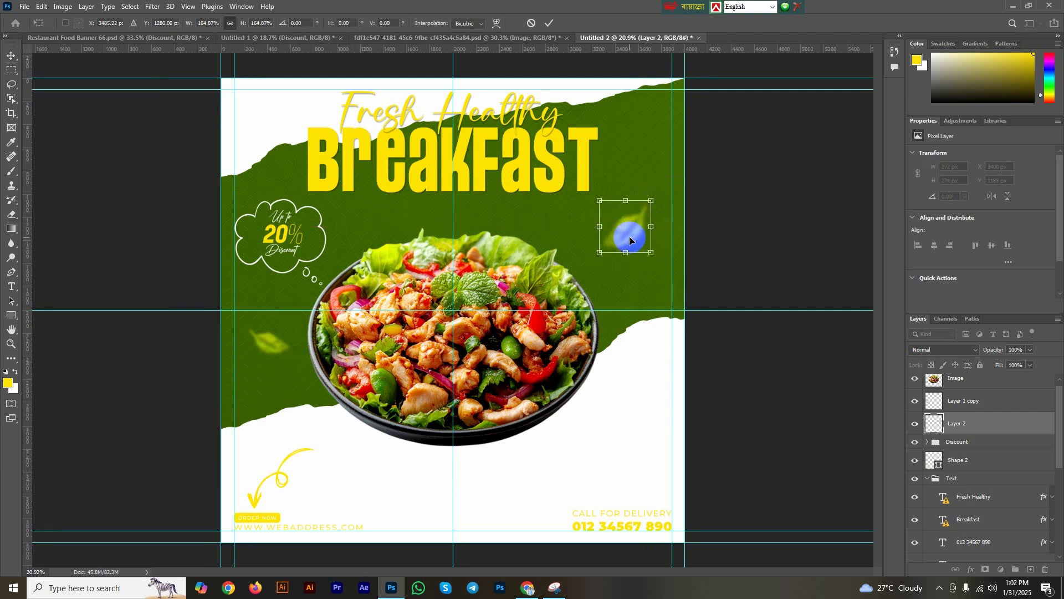
key(Return)
Duplicate the Layer 2 leaf onto the white area at the bowl's lower right and rotate the copy by about 33.5°.
drag(636, 234, 629, 429)
drag(627, 429, 625, 477)
key(ctrl+t)
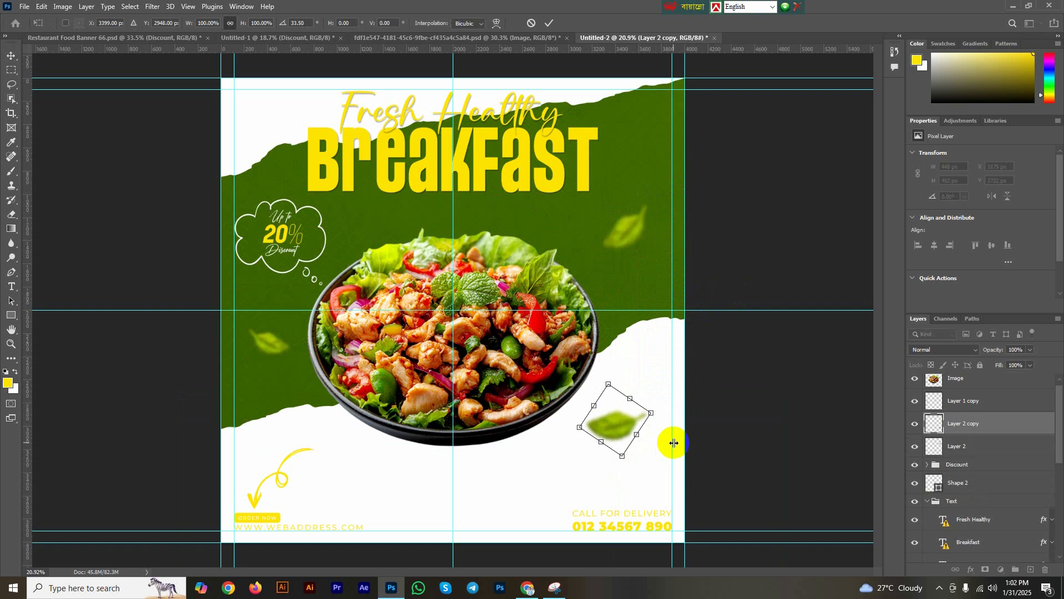
key(Return)
scroll(537, 439, down, 2)
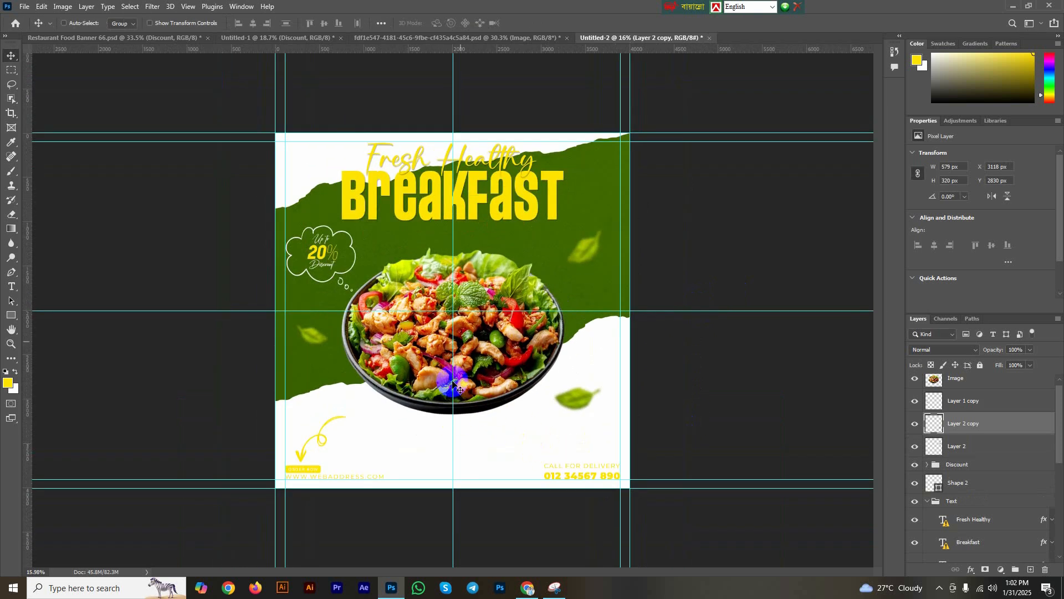
Add a new empty layer directly below the Image bowl layer, above Layer 1 copy.
scroll(993, 488, down, 5)
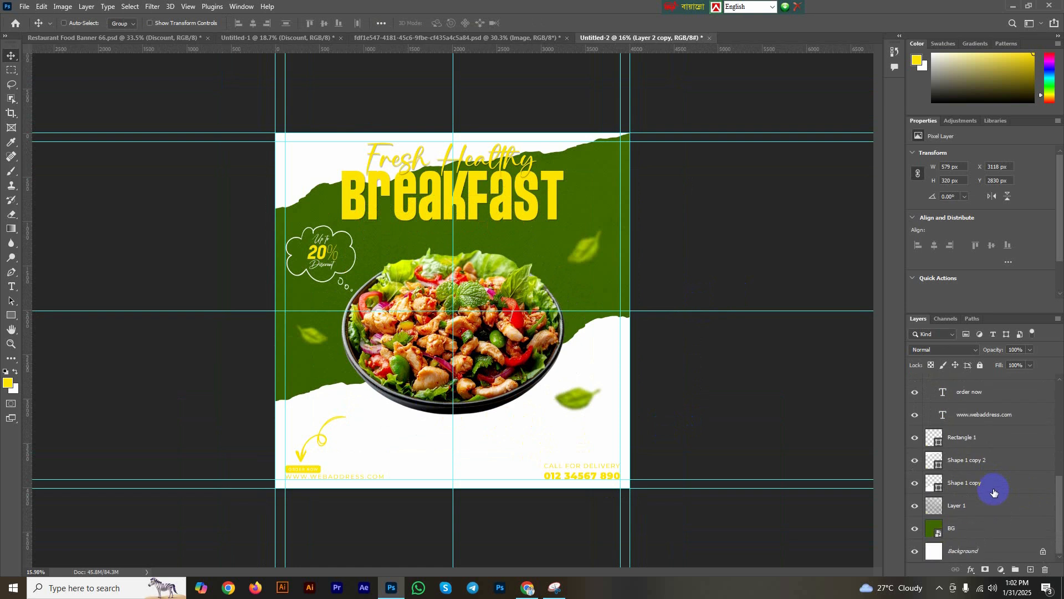
right_click(495, 356)
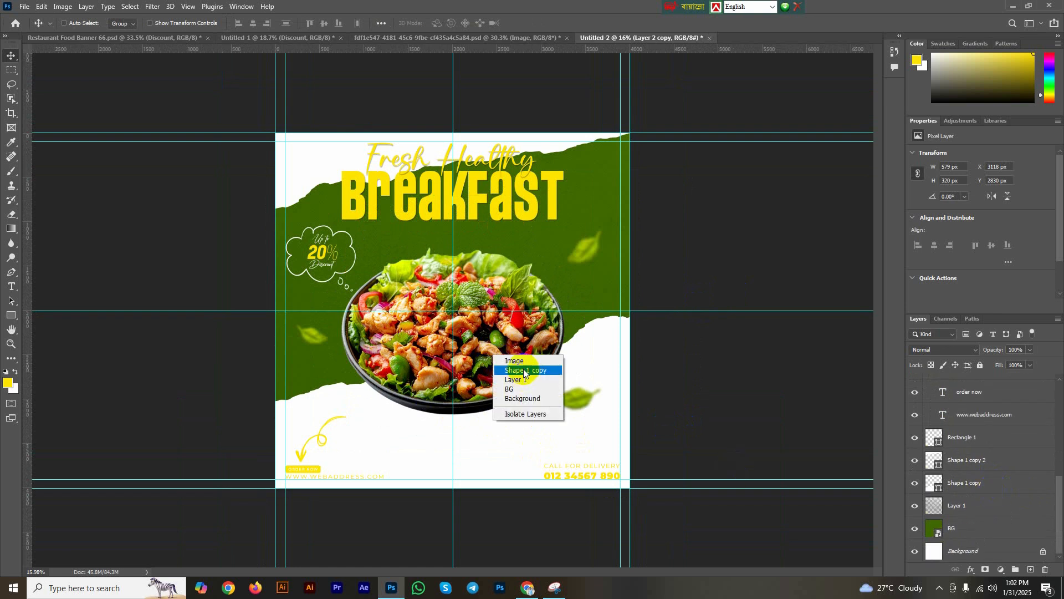
click(523, 363)
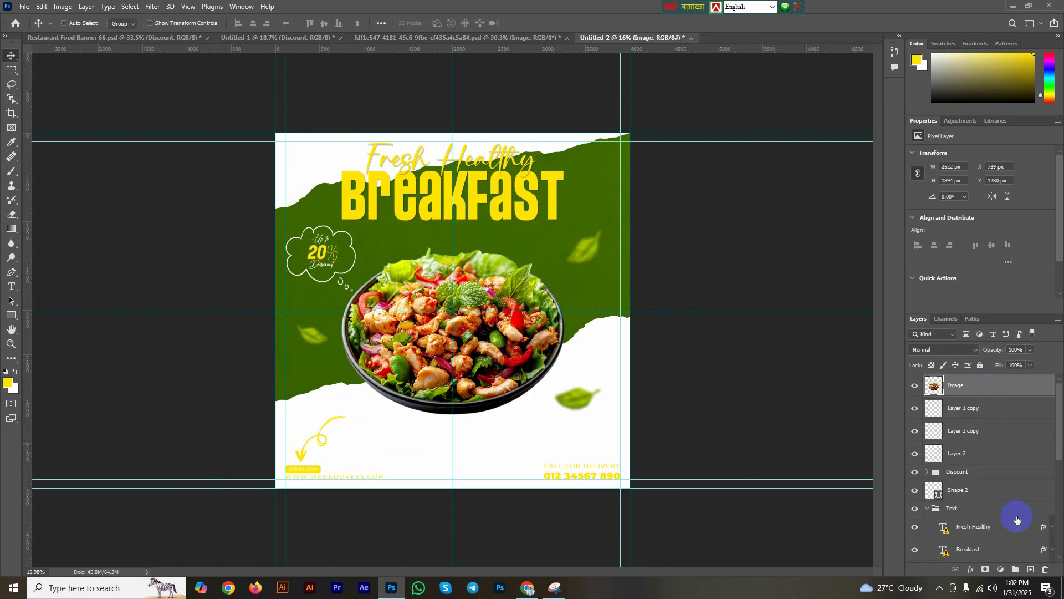
click(976, 411)
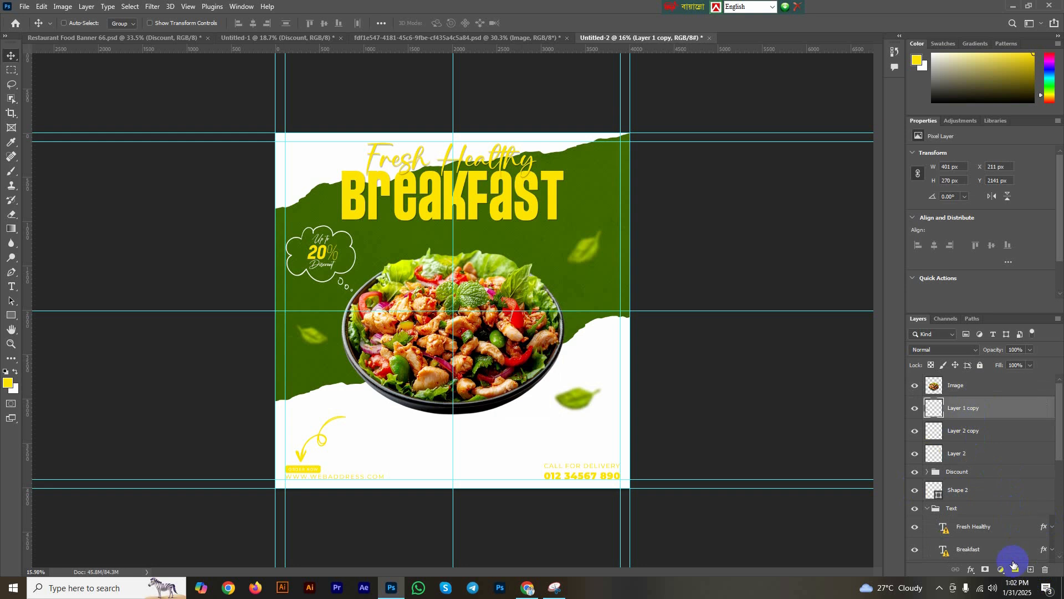
click(1033, 570)
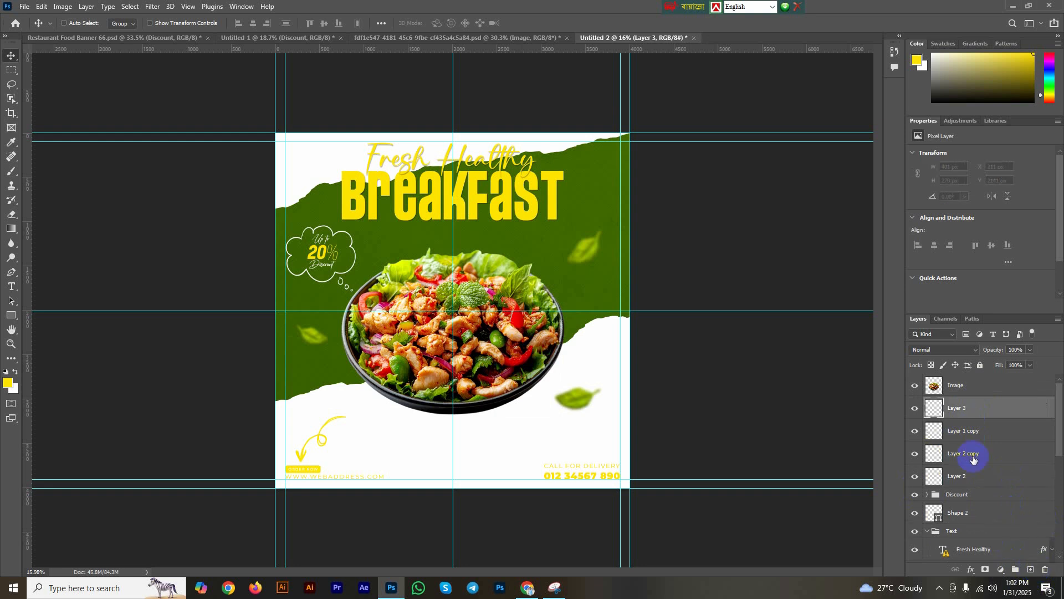
Paint a soft black (#000000) shadow at the bowl's base on Layer 3 using the elliptical 1400 px Soft Round brush with 0% hardness.
click(12, 172)
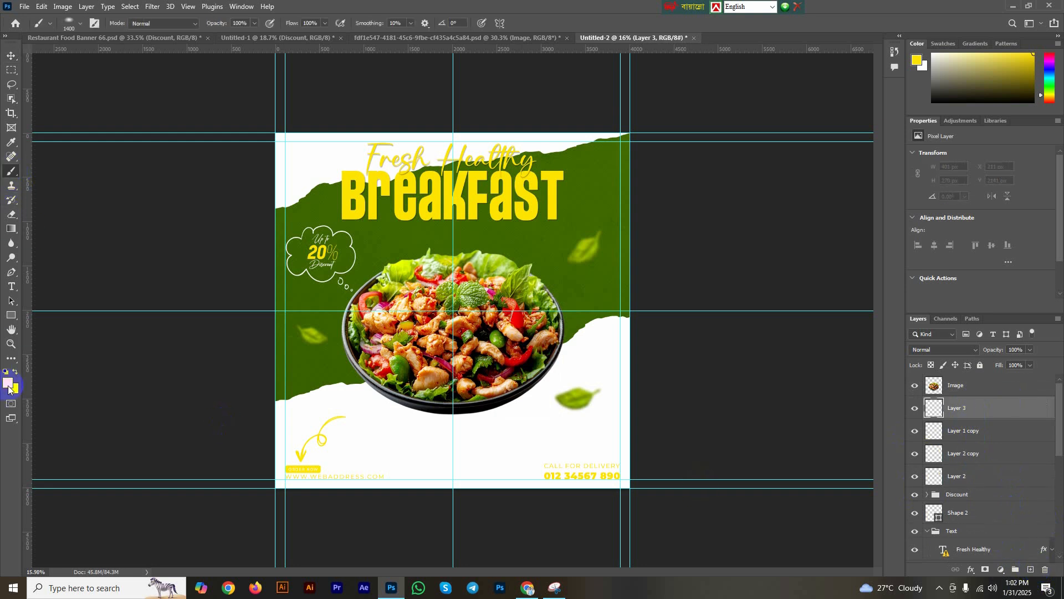
click(8, 383)
drag(443, 247, 392, 293)
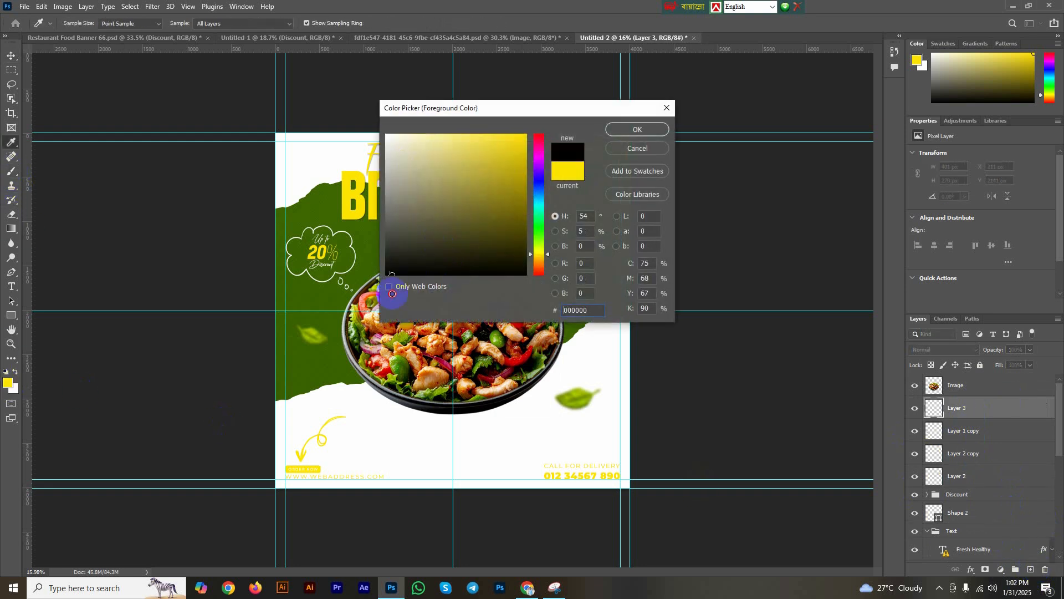
click(638, 129)
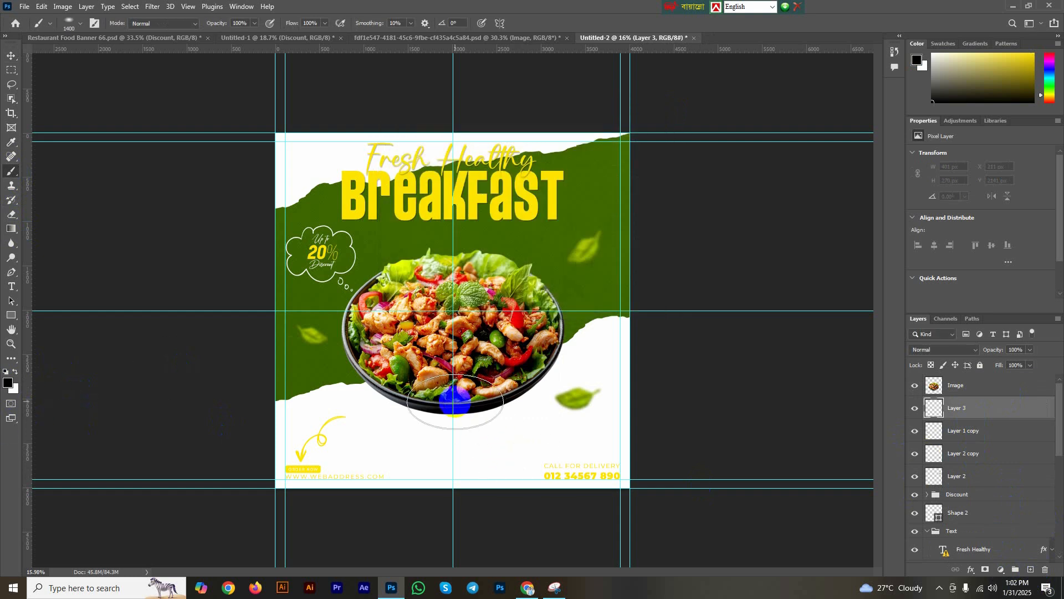
click(81, 24)
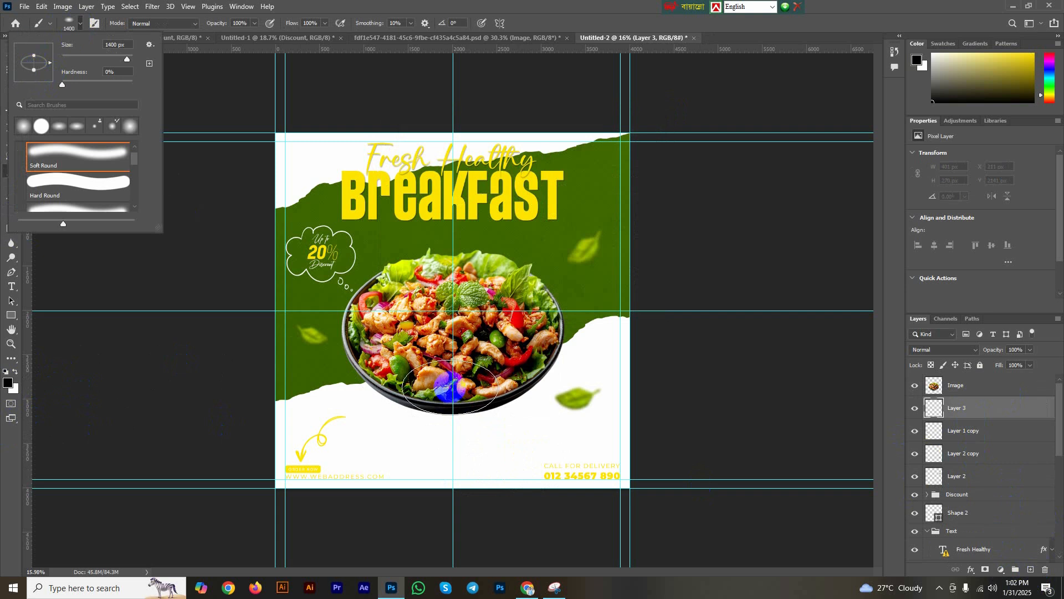
click(453, 387)
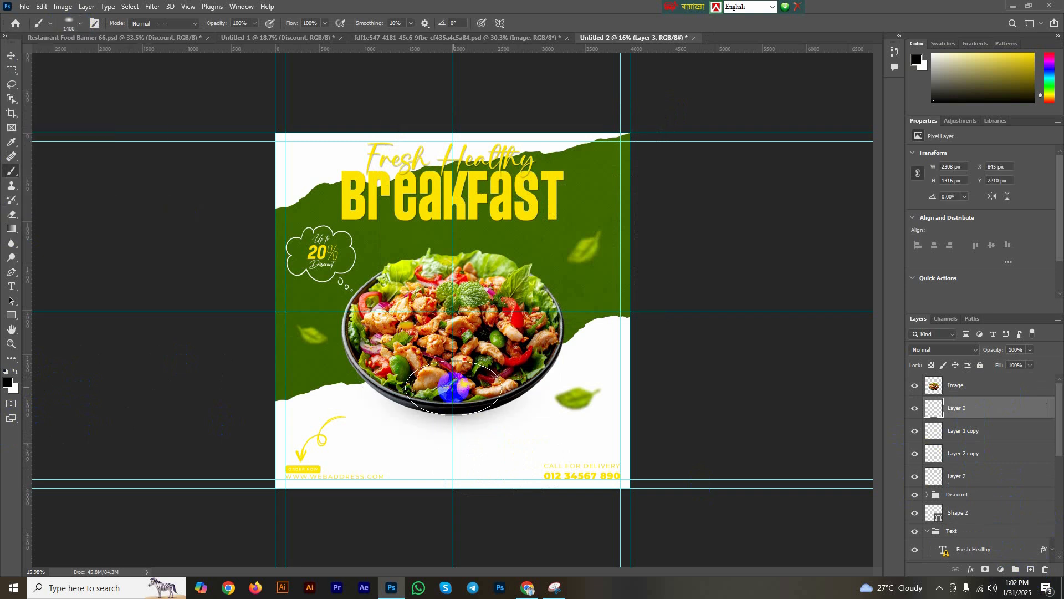
click(453, 387)
click(454, 387)
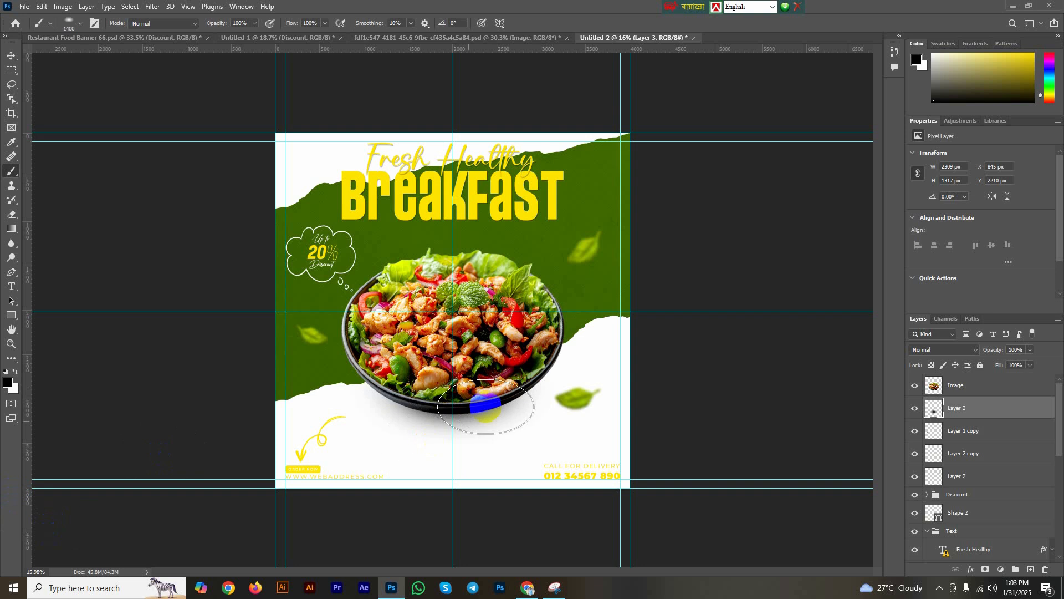
scroll(484, 404, down, 3)
scroll(443, 382, up, 2)
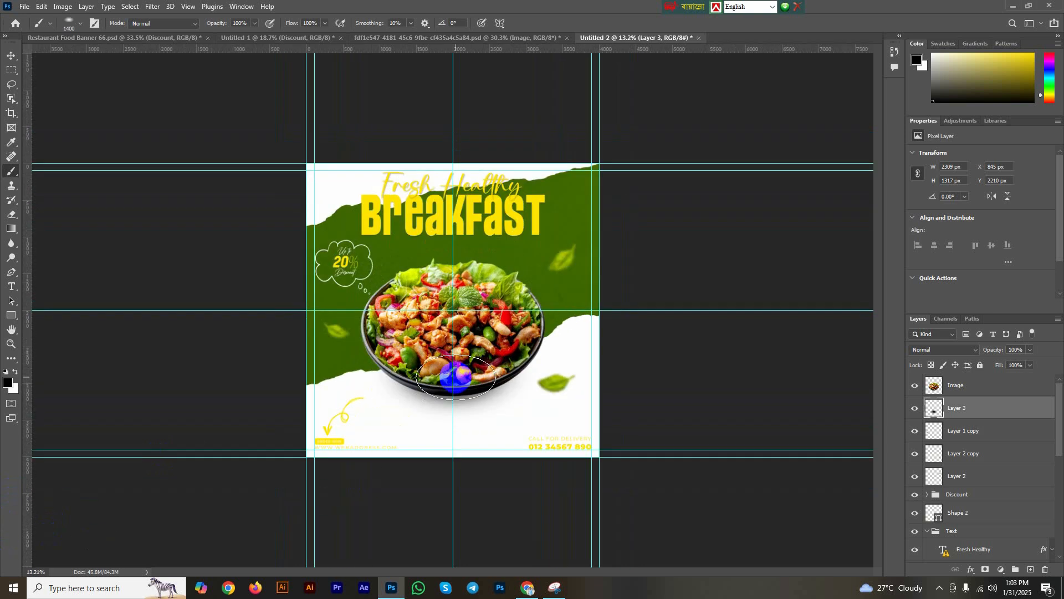
click(455, 377)
scroll(71, 504, down, 2)
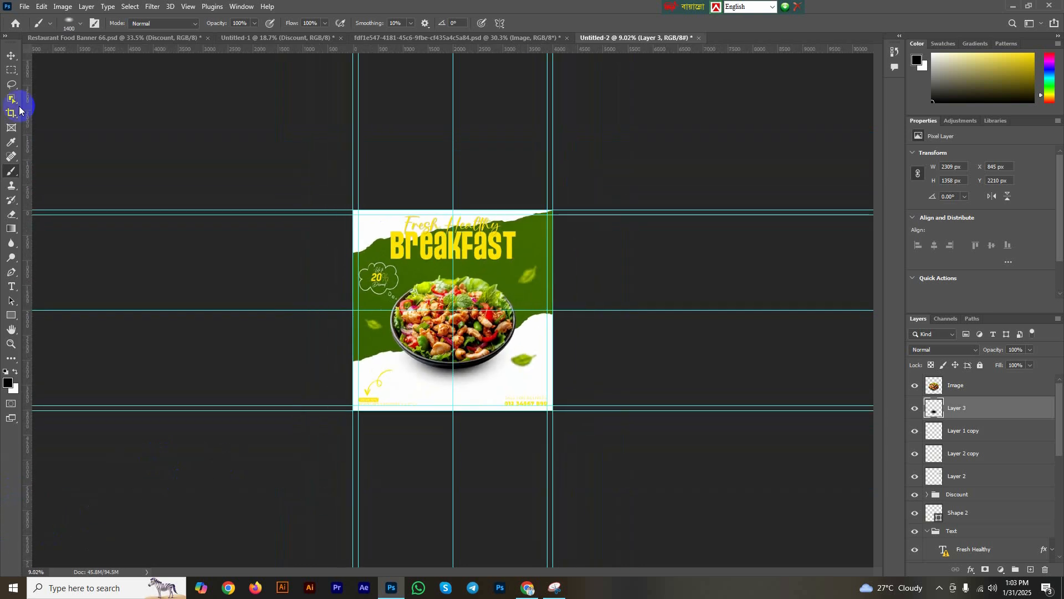
Scale the Layer 3 shadow to about 106% and adjust its position so it sits centred beneath the bowl.
click(13, 55)
scroll(455, 361, up, 4)
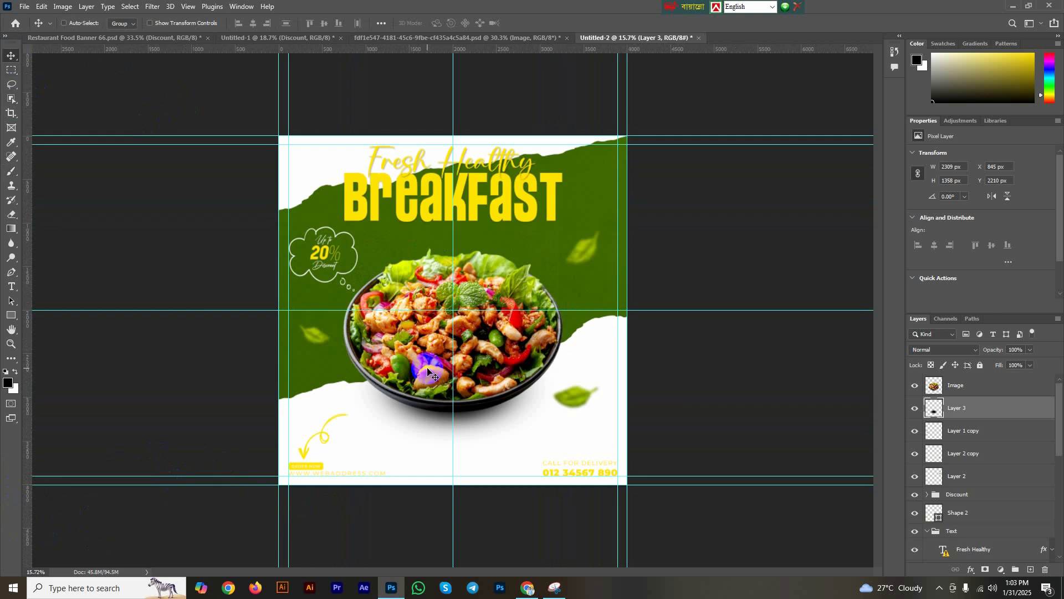
key(ctrl+t)
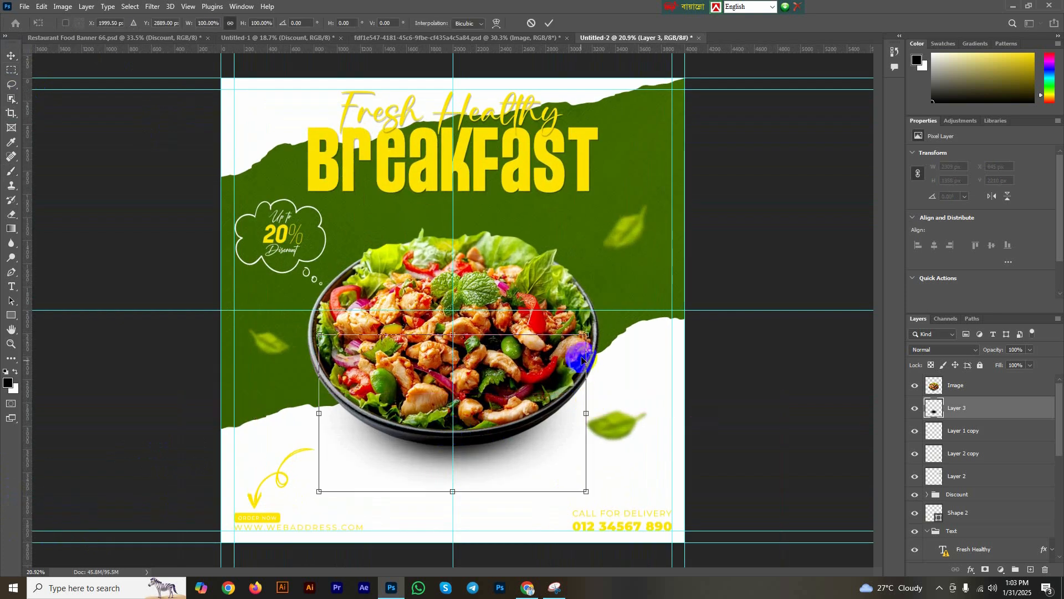
drag(589, 335, 593, 322)
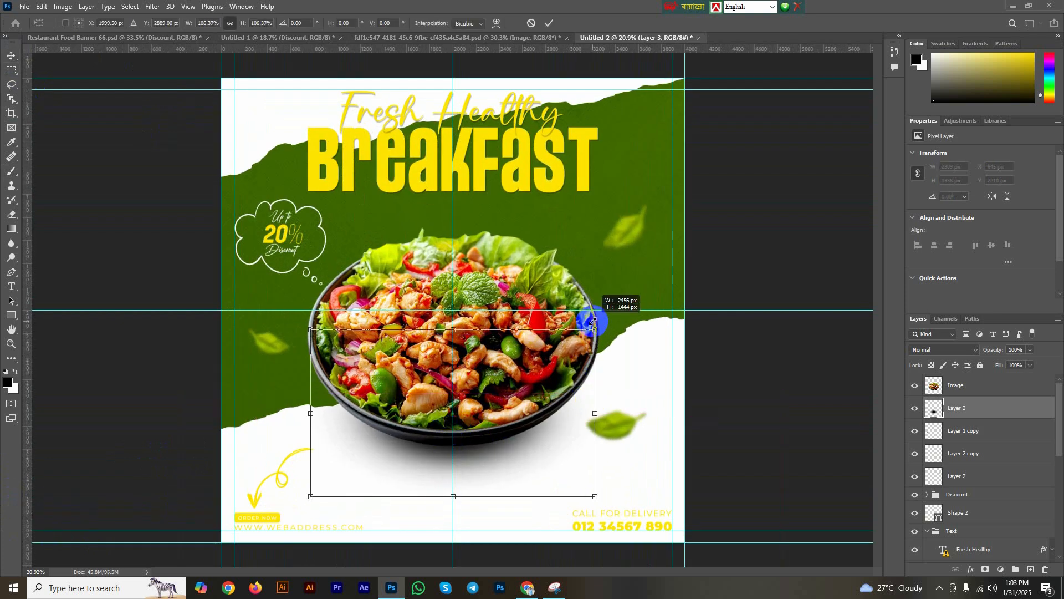
drag(485, 461, 487, 457)
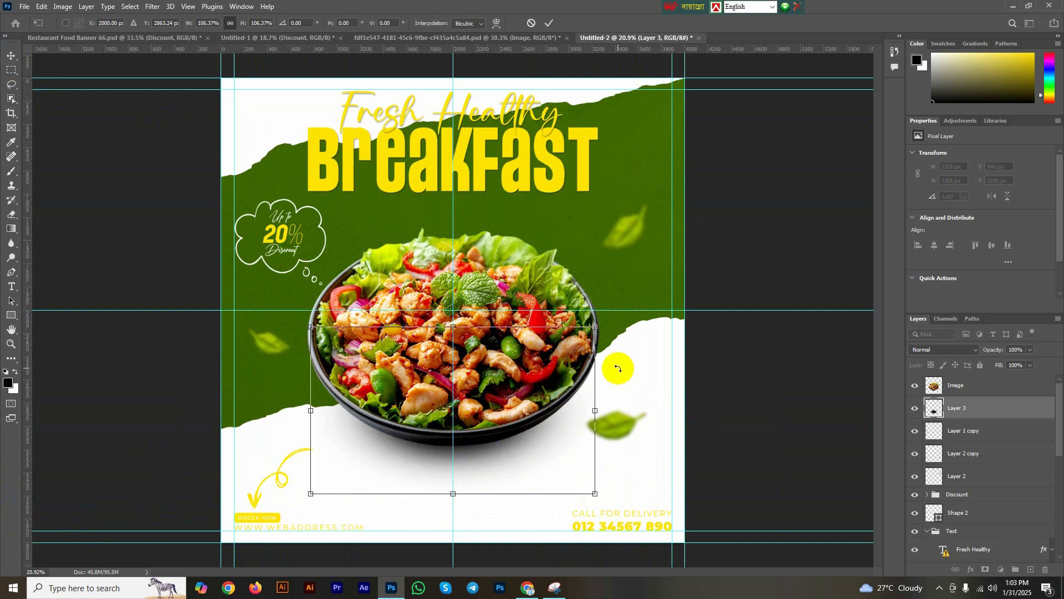
key(Down)
key(Down)
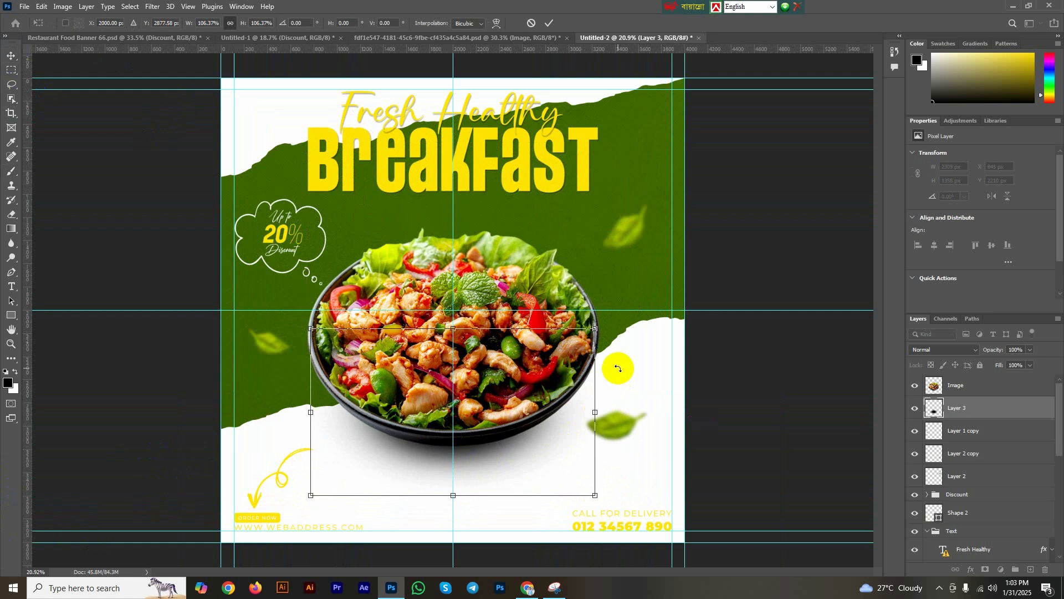
key(Return)
drag(590, 395, 6, 514)
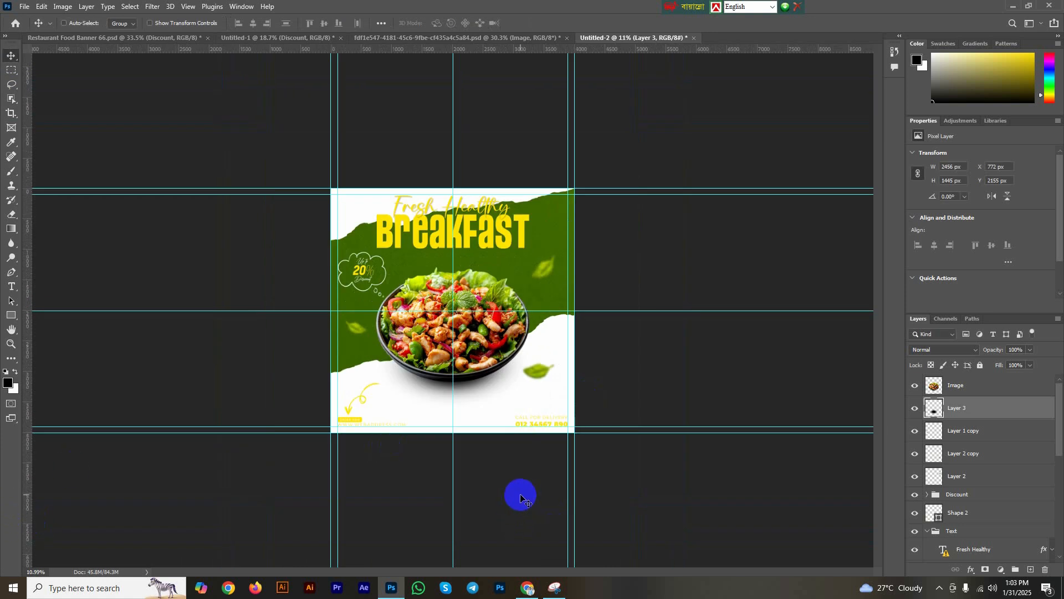
key(Down)
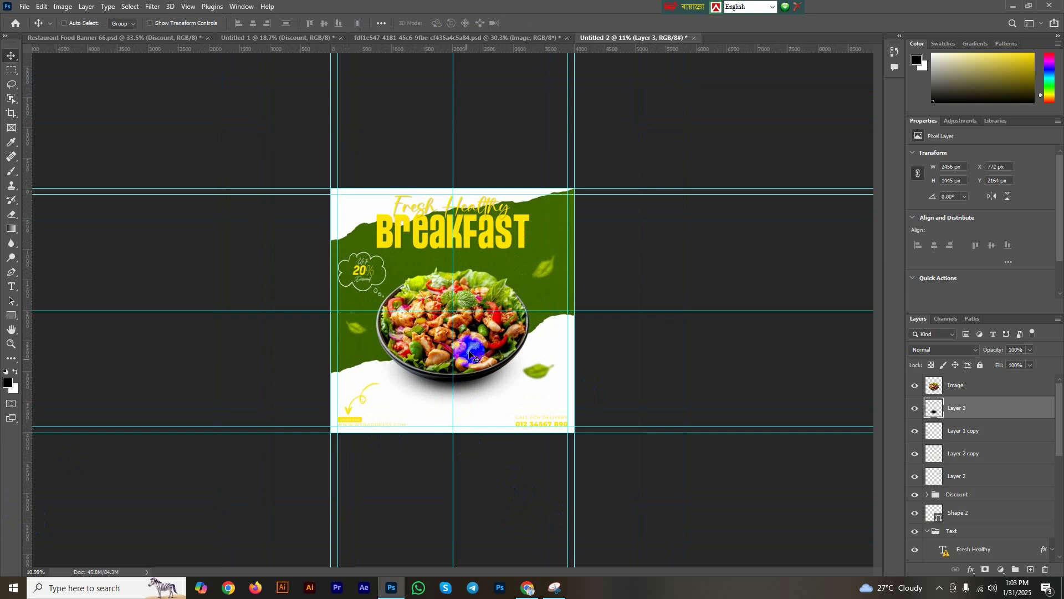
scroll(471, 270, up, 4)
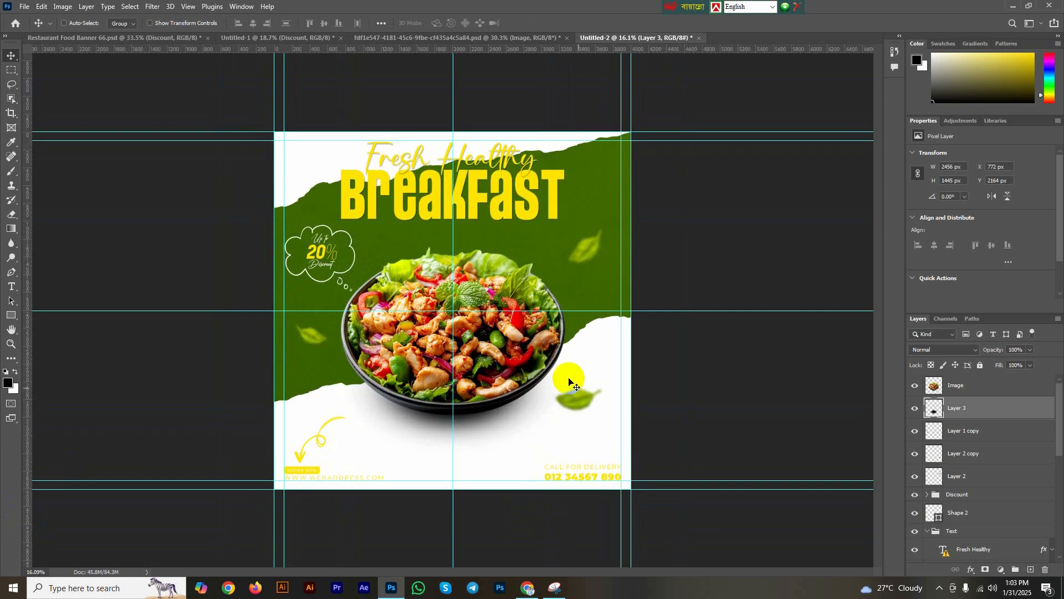
Apply Levels to the Image bowl layer with input values of 4, 1.16 and 251.
click(965, 386)
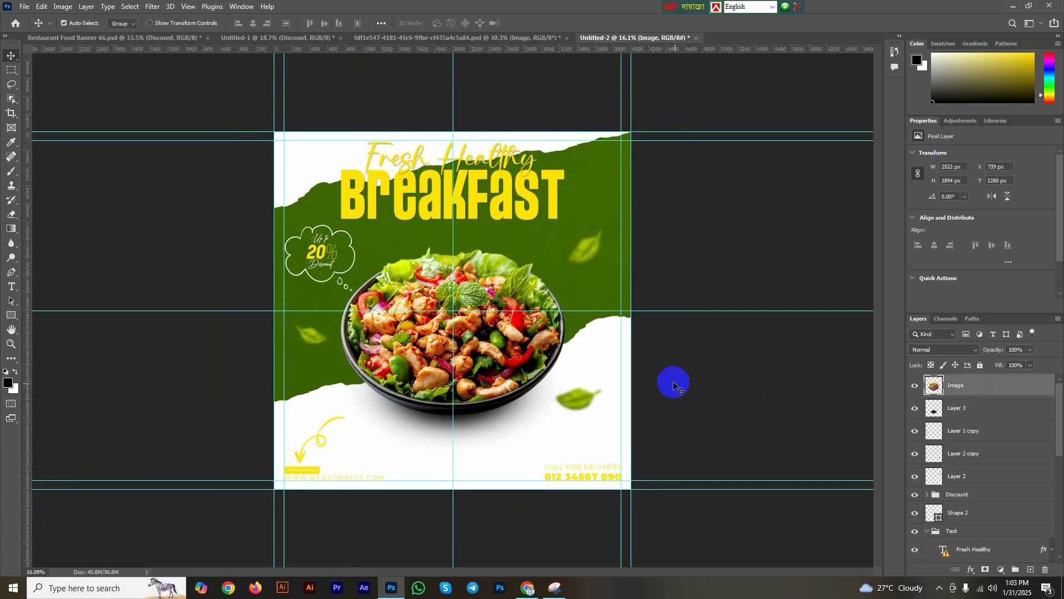
key(ctrl+l)
drag(743, 307, 725, 309)
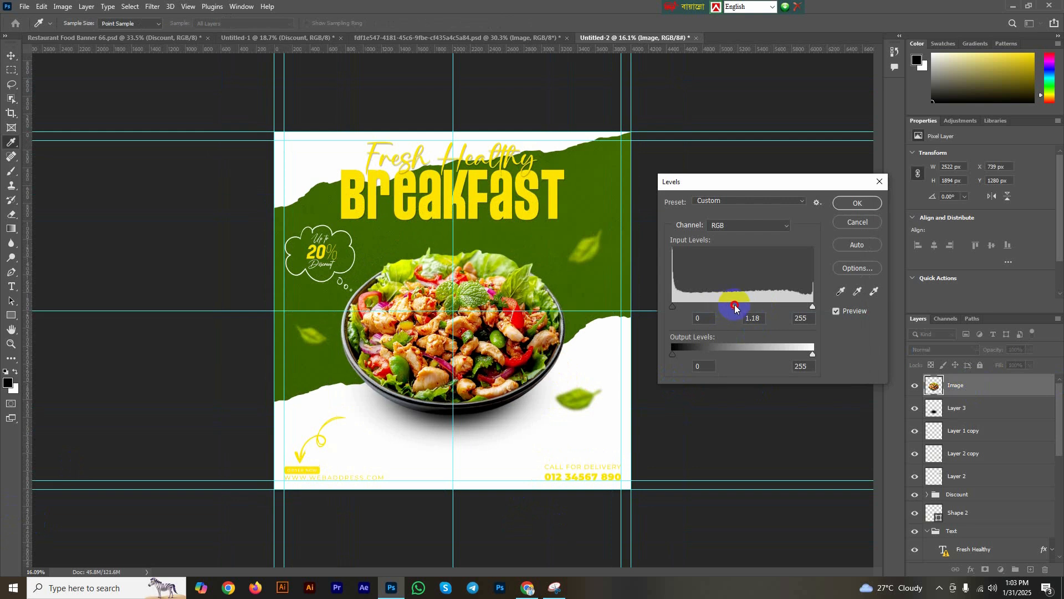
drag(813, 308, 804, 307)
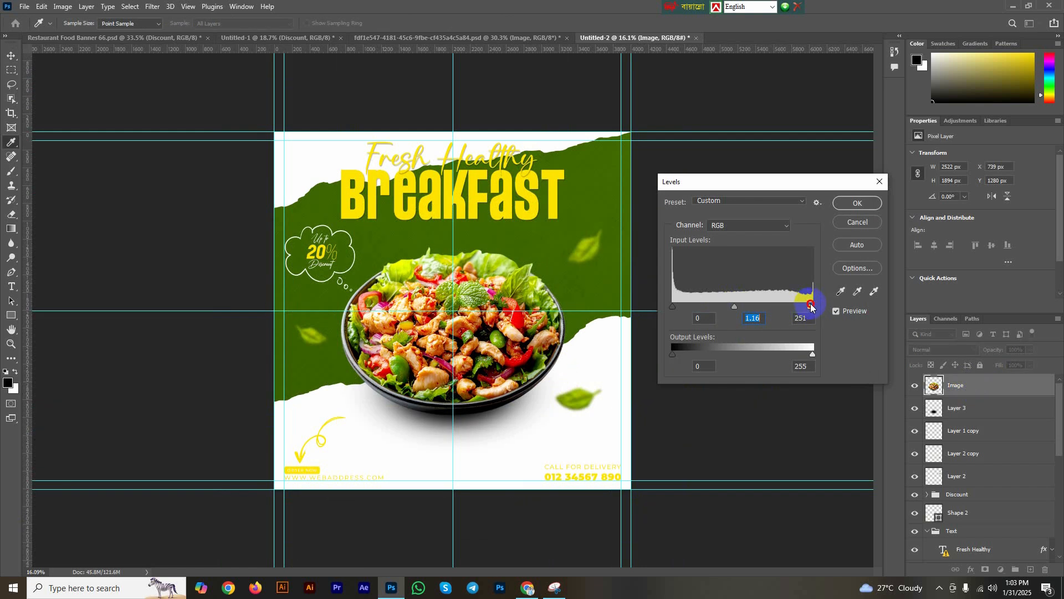
drag(674, 309, 681, 308)
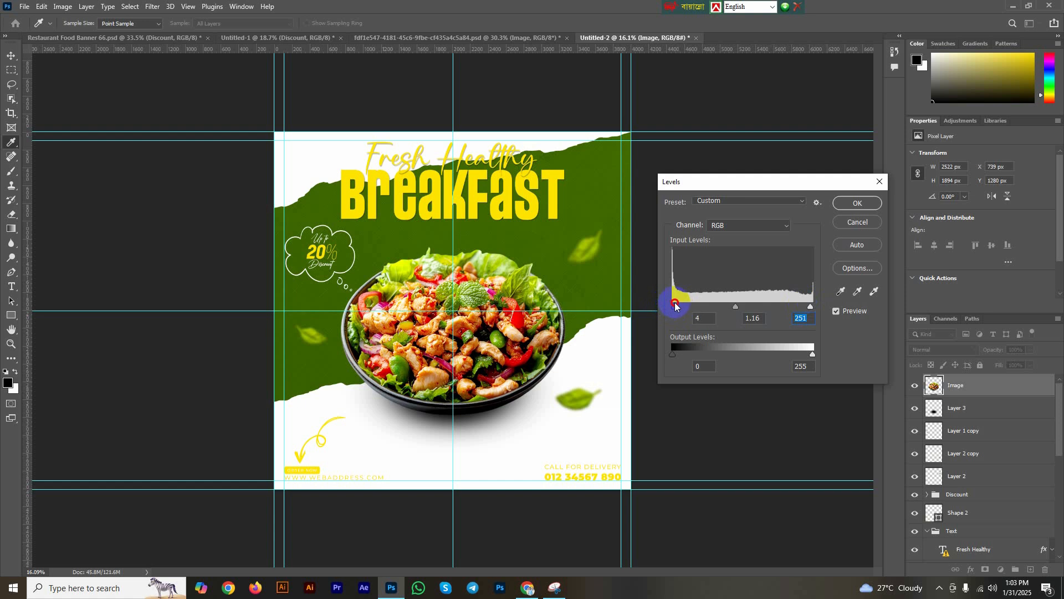
click(857, 203)
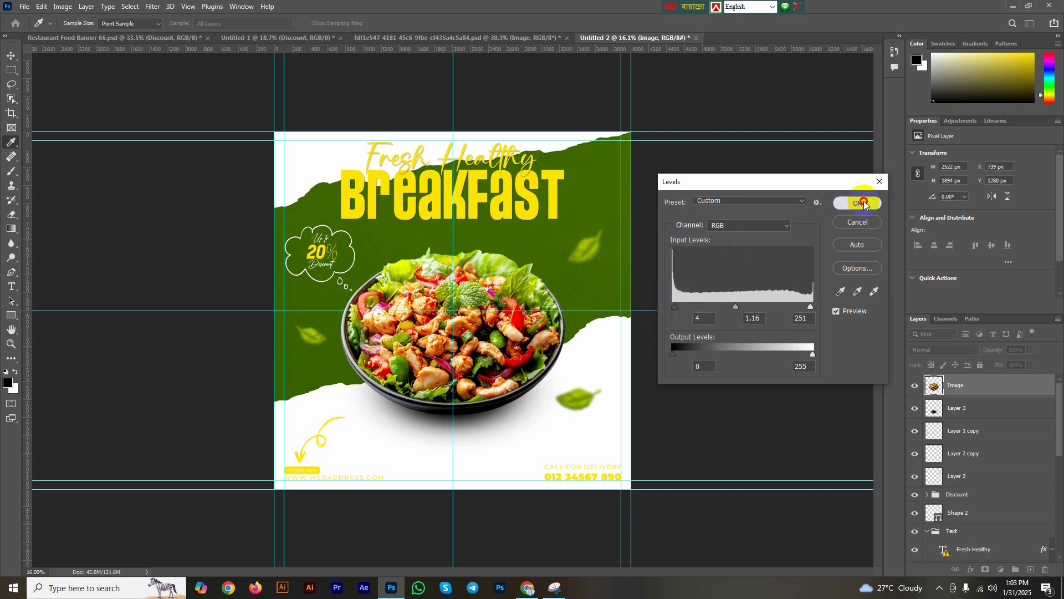
key(v)
Collapse the Text group and move the whole group slightly lower on the banner.
scroll(470, 287, up, 2)
scroll(470, 288, down, 1)
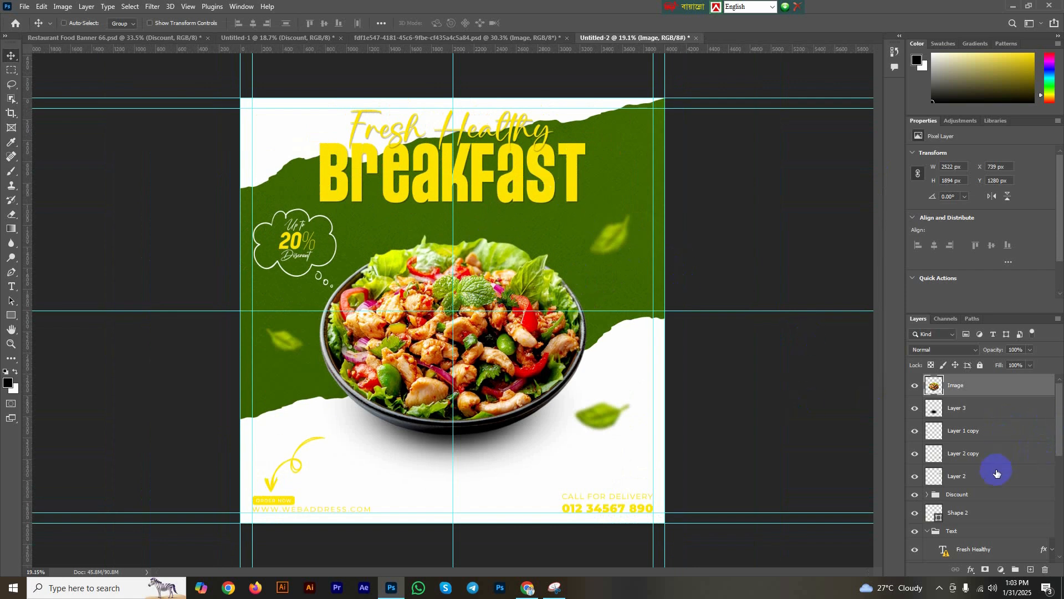
scroll(997, 473, down, 2)
click(928, 486)
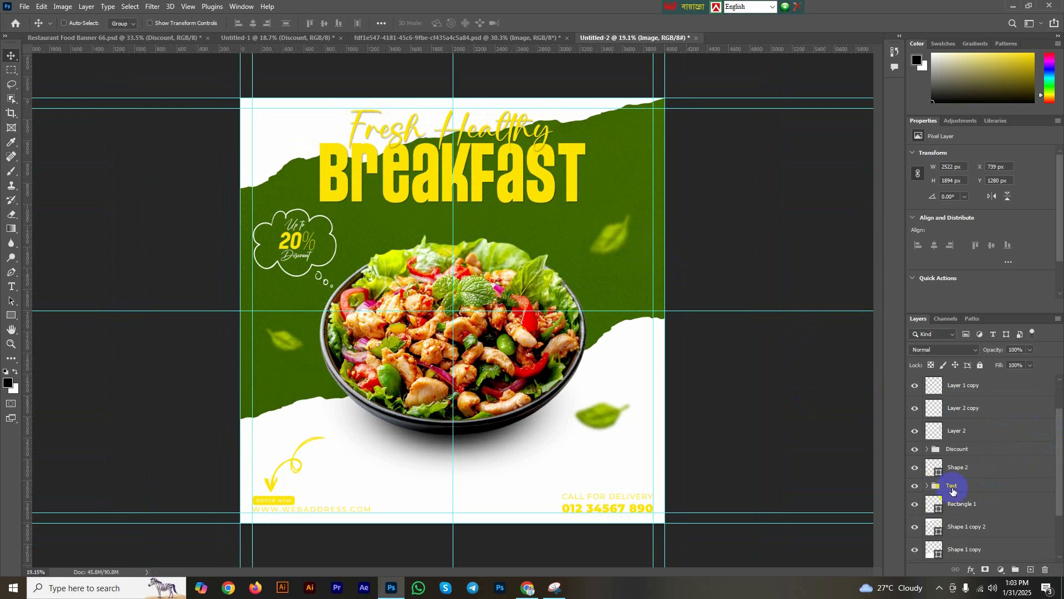
click(954, 488)
key(shift+Down)
key(shift+Down)
key(shift+Down)
key(shift+Down)
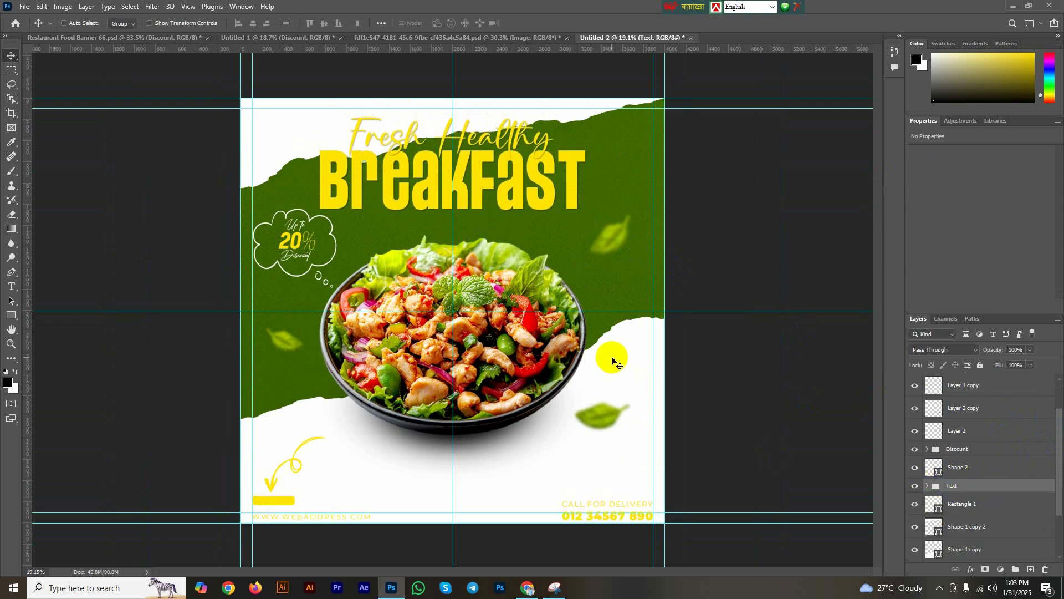
Examine the banner's headline, order button, contact text and layer stack for placement after the Text group's move.
scroll(610, 366, down, 1)
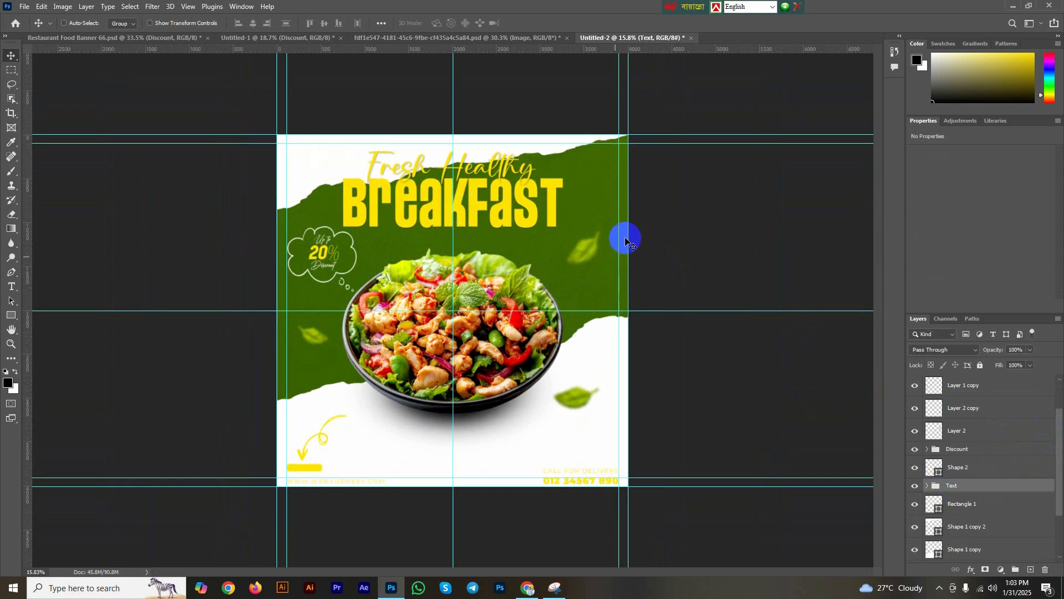
scroll(629, 236, down, 1)
scroll(629, 235, up, 4)
scroll(614, 234, down, 3)
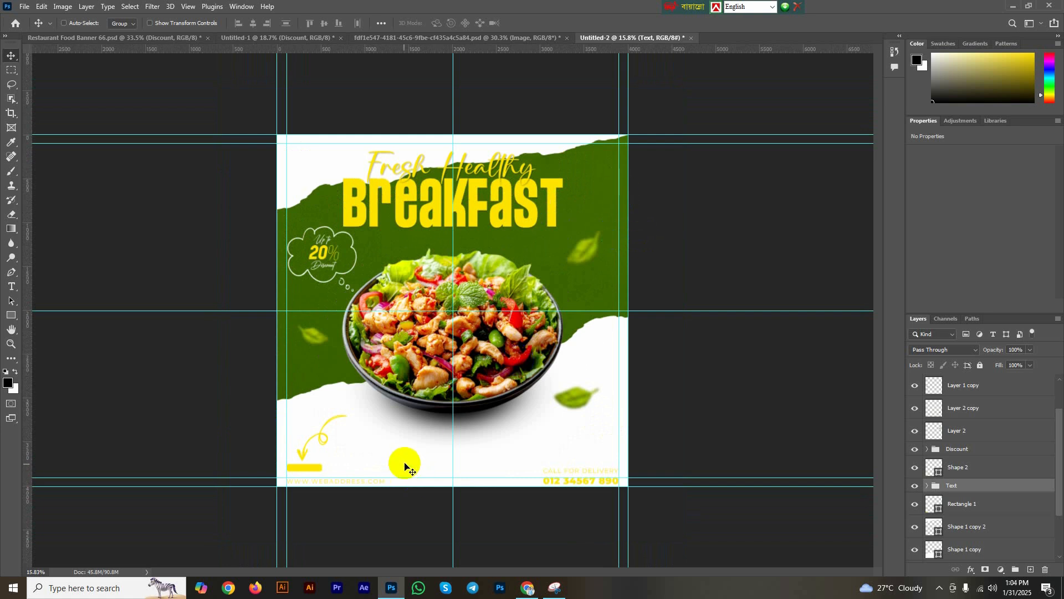
scroll(404, 466, up, 3)
scroll(345, 431, down, 1)
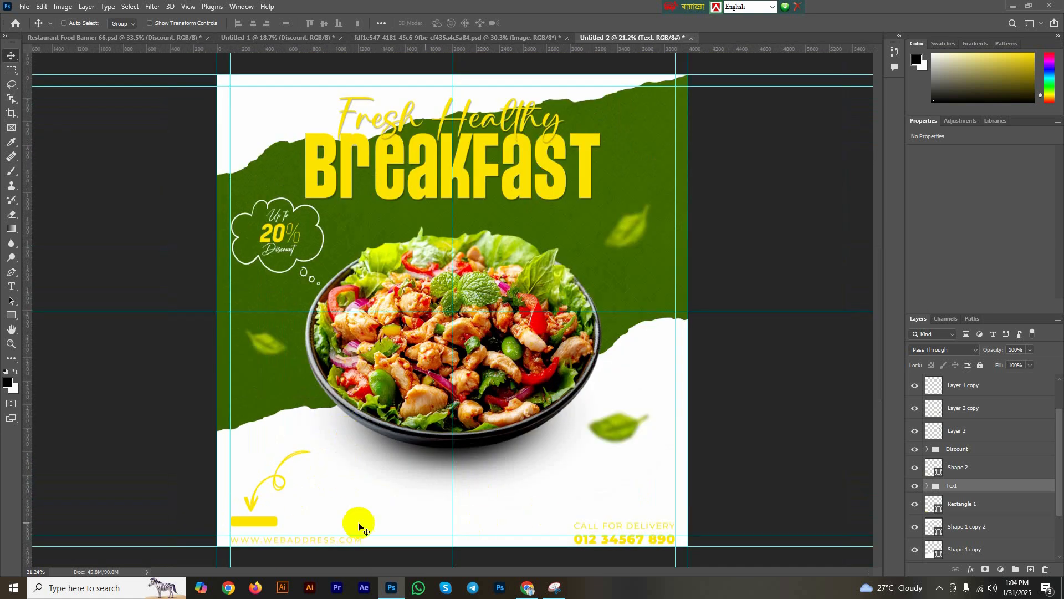
scroll(285, 535, up, 1)
scroll(960, 439, down, 3)
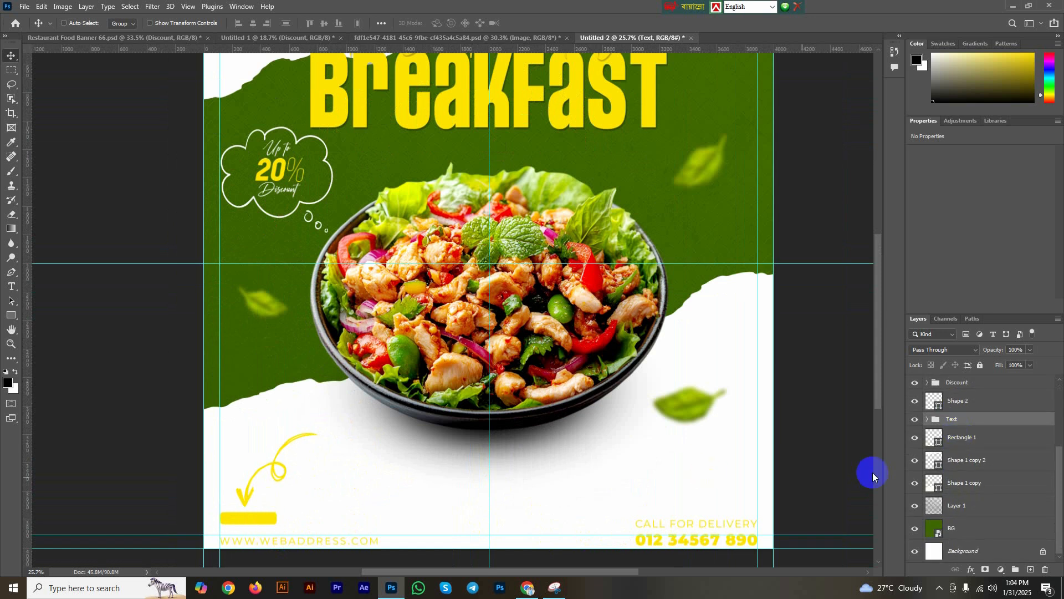
scroll(873, 471, down, 1)
scroll(951, 500, up, 3)
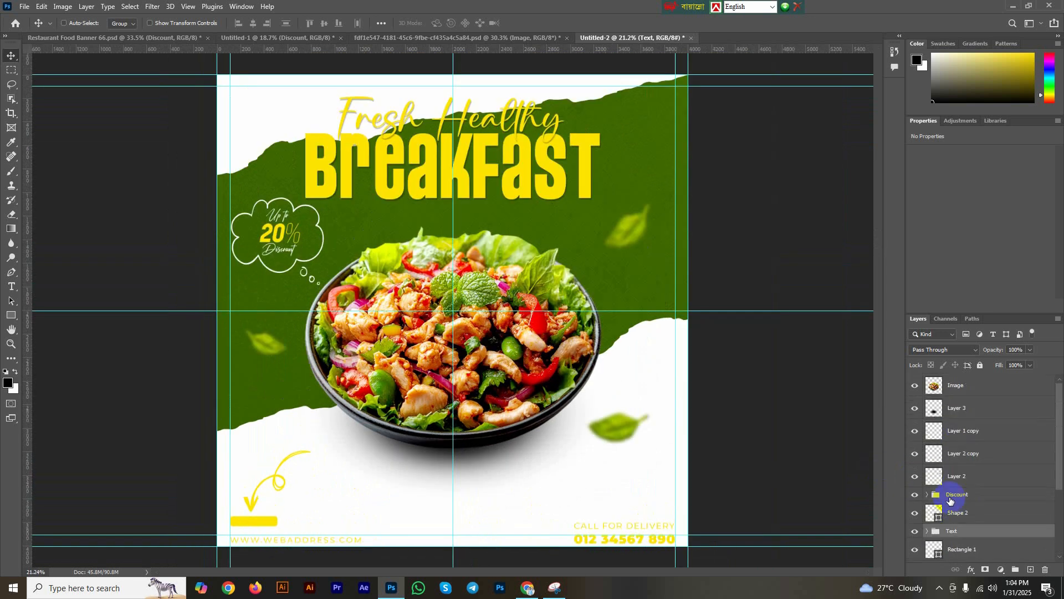
scroll(946, 480, down, 2)
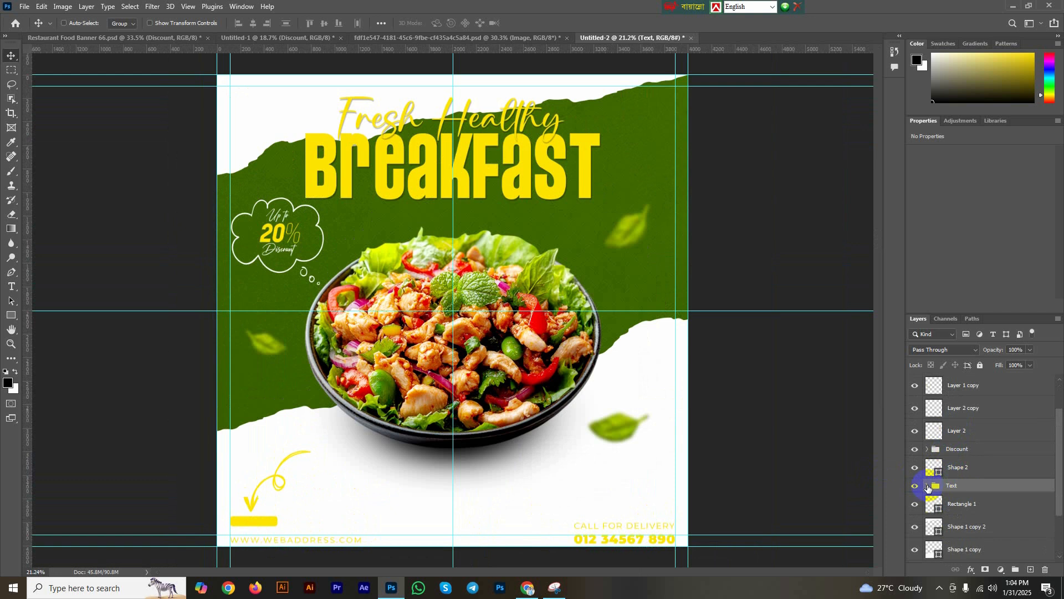
click(928, 486)
scroll(964, 481, down, 3)
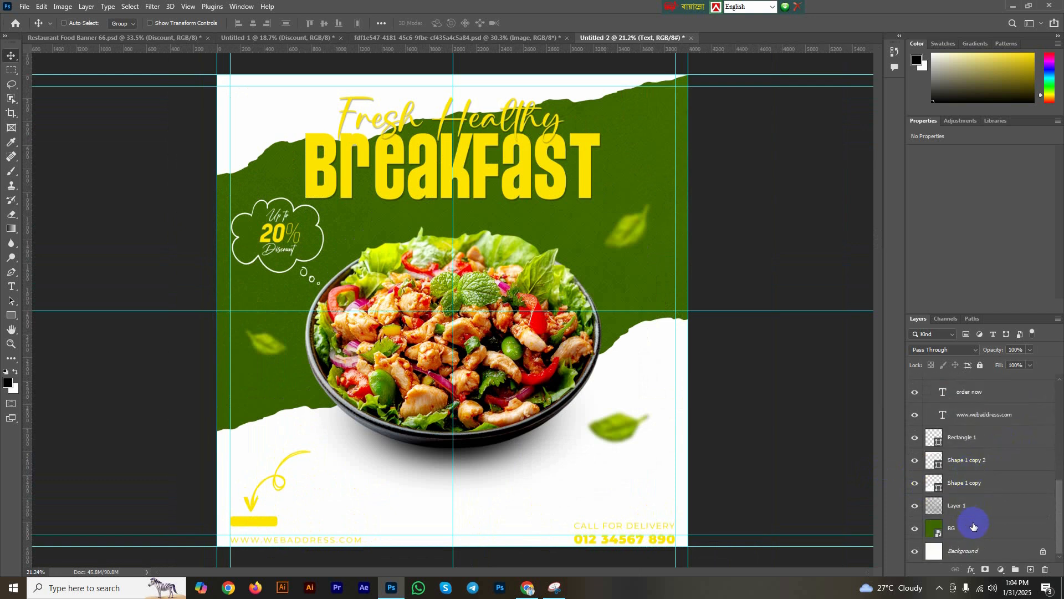
click(913, 395)
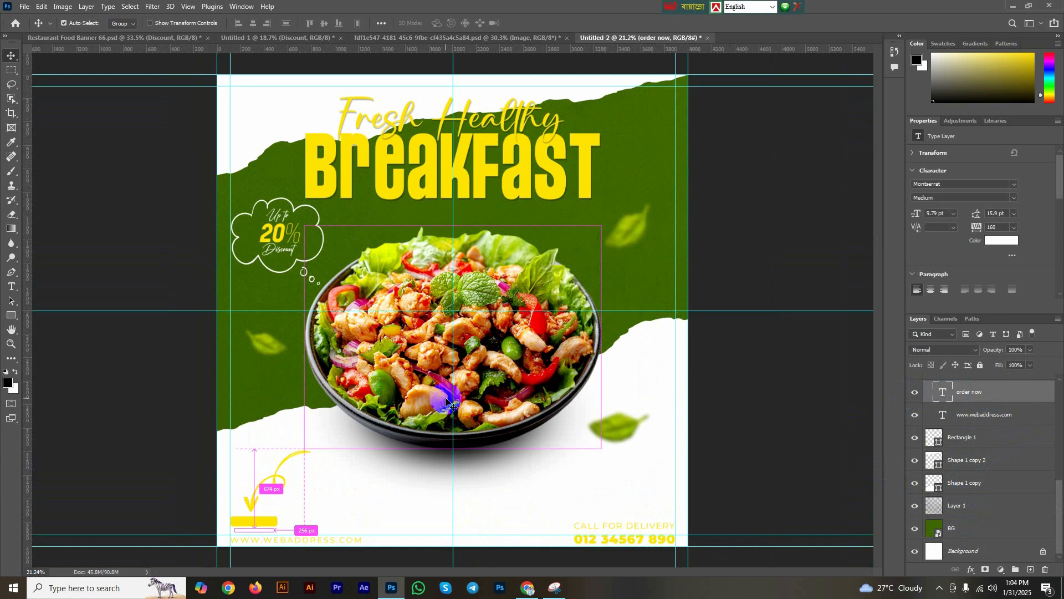
key(ctrl+t)
scroll(291, 502, up, 3)
scroll(263, 539, up, 2)
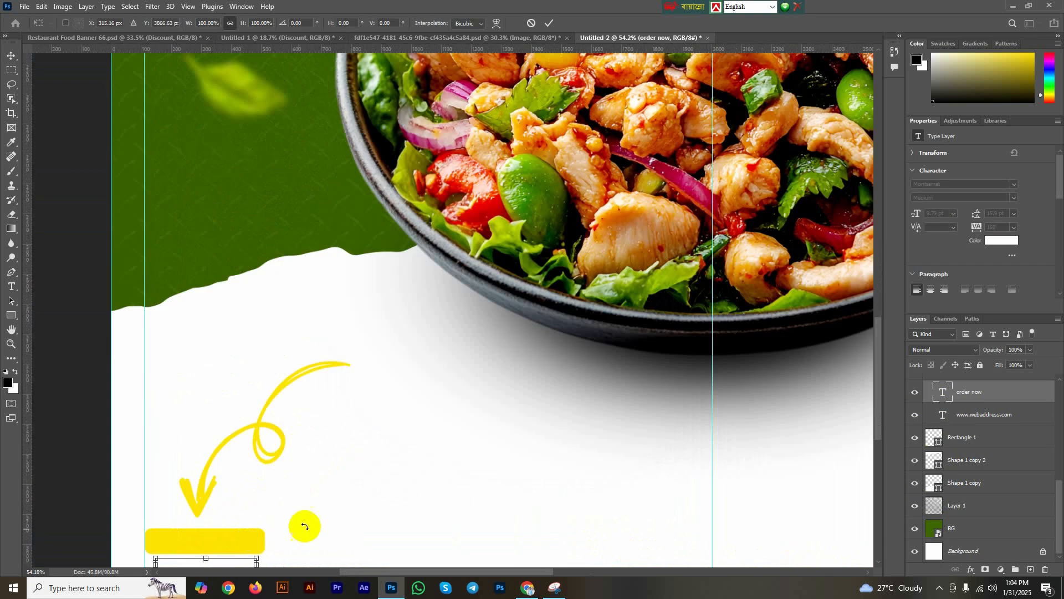
scroll(304, 523, down, 3)
drag(368, 419, 369, 400)
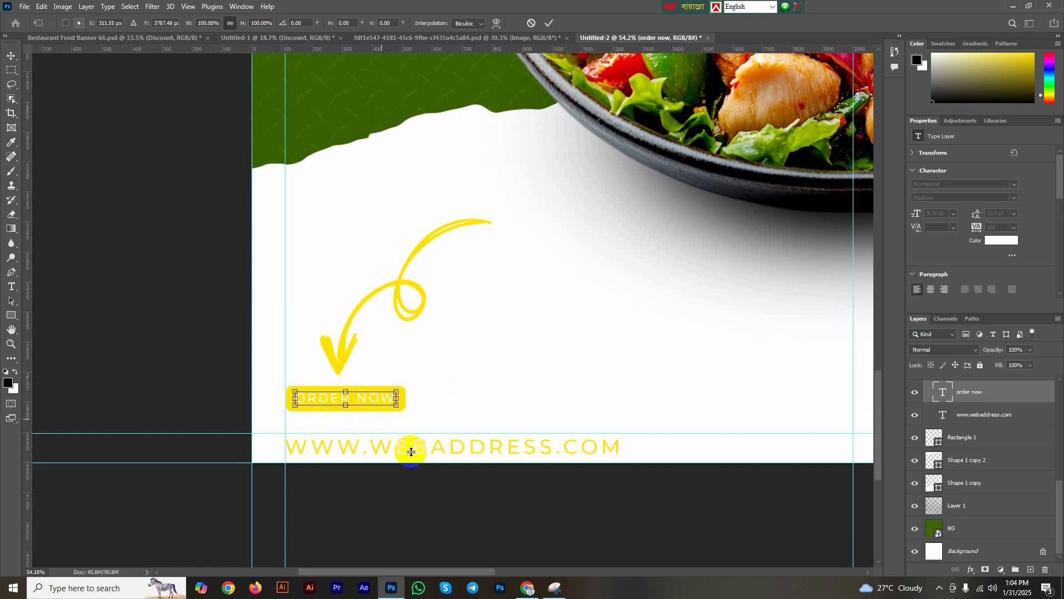
scroll(419, 448, up, 1)
key(Return)
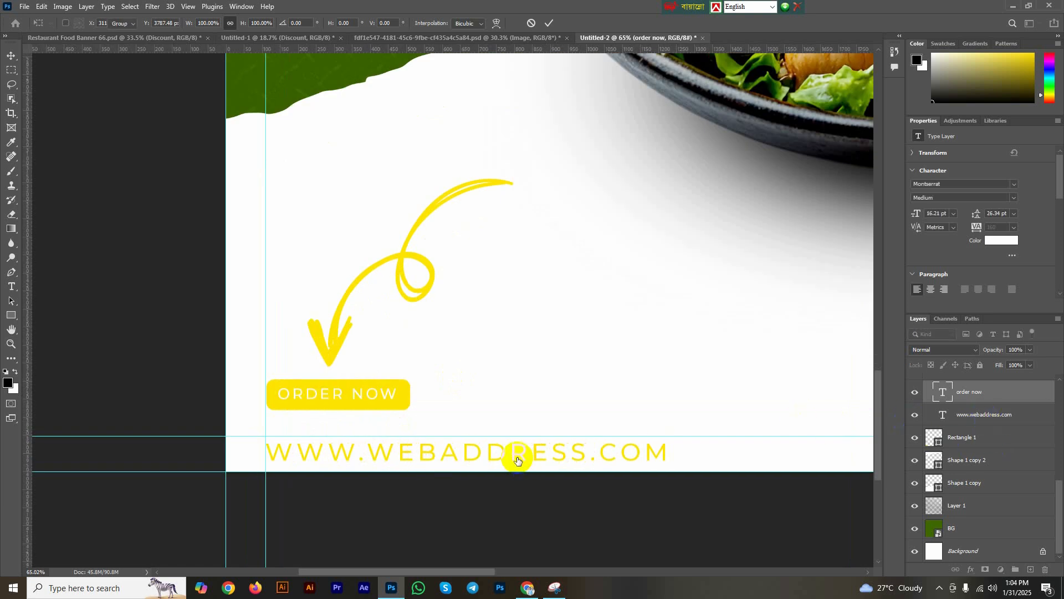
drag(460, 452, 450, 425)
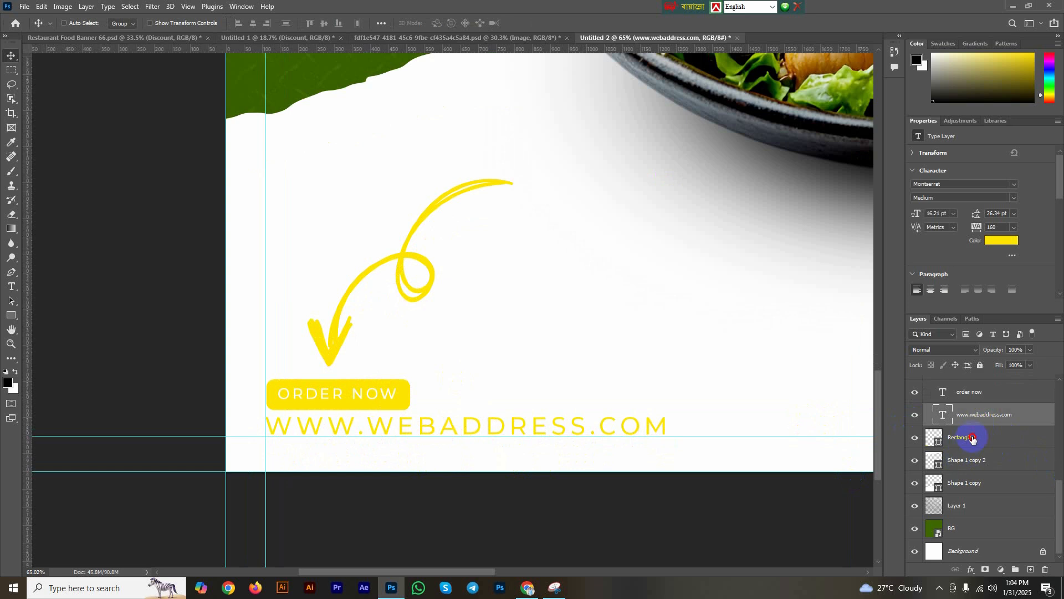
Round the corners of the order button's Rectangle 1 shape to 42 px so it forms a pill.
right_click(973, 438)
click(556, 434)
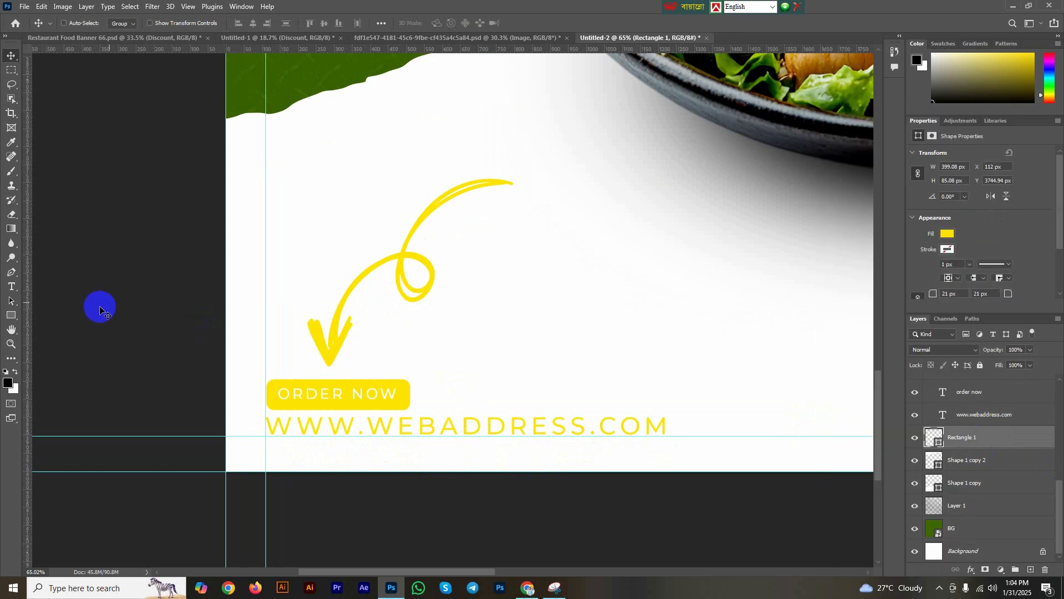
click(11, 315)
scroll(267, 392, up, 4)
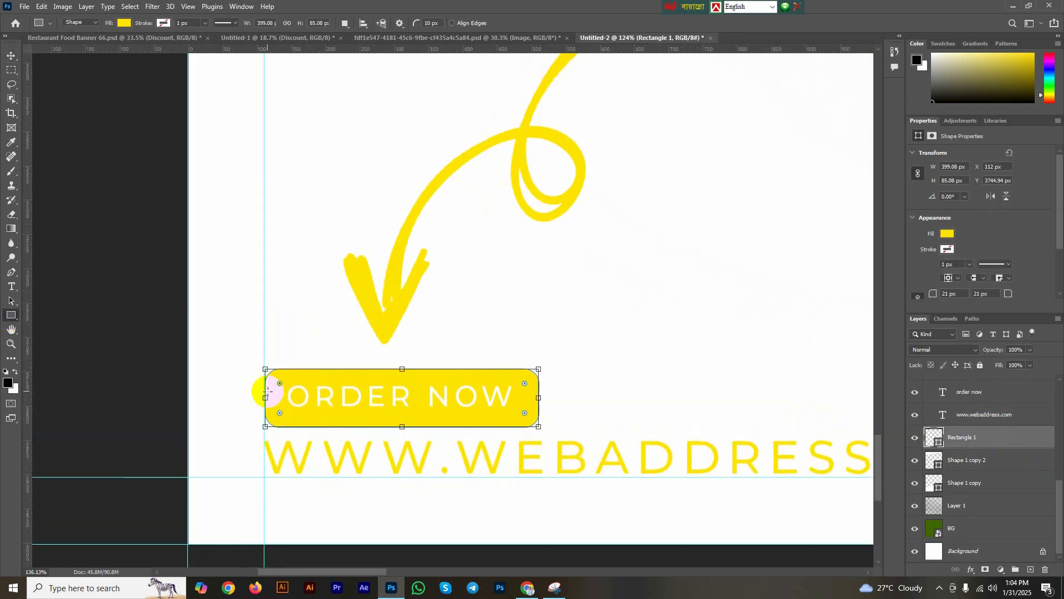
drag(281, 382, 546, 448)
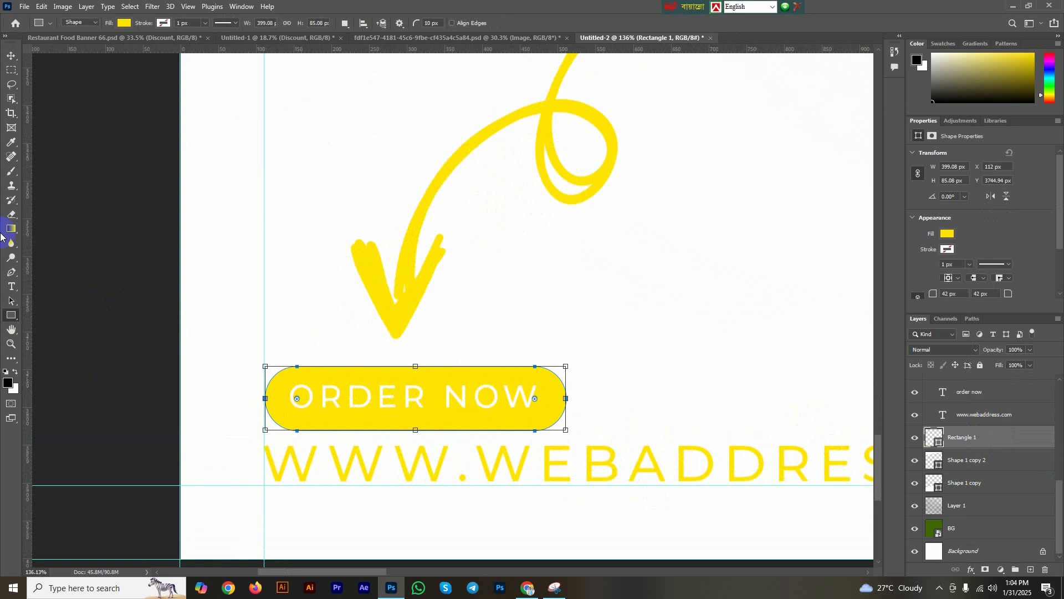
Nudge the Rectangle 1 button shape up to Y 3742.94 px to centre it behind the order now text.
click(10, 56)
click(497, 398)
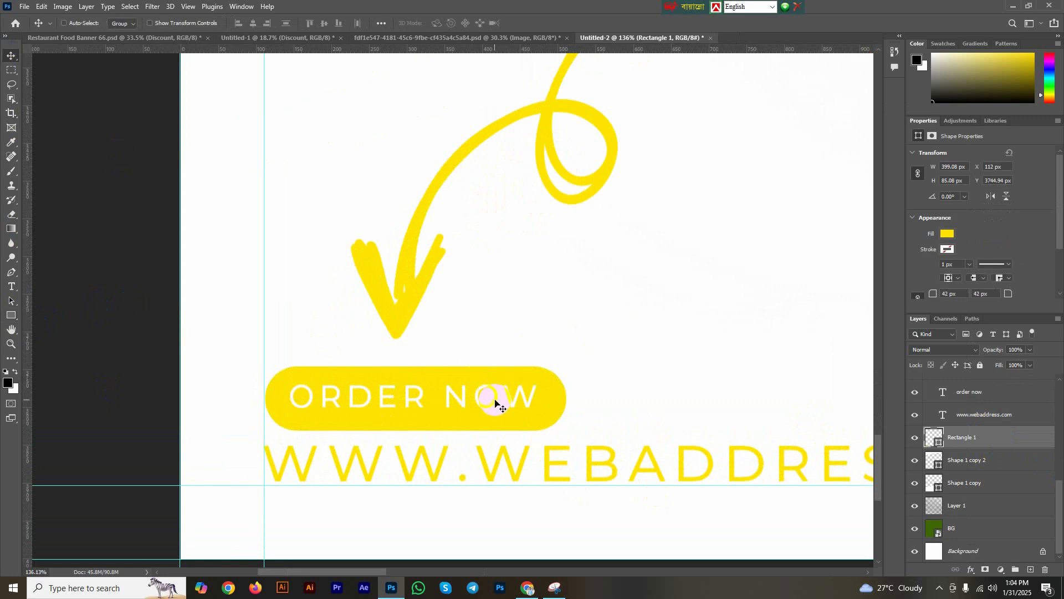
key(Down)
key(Up)
key(Up)
key(Up)
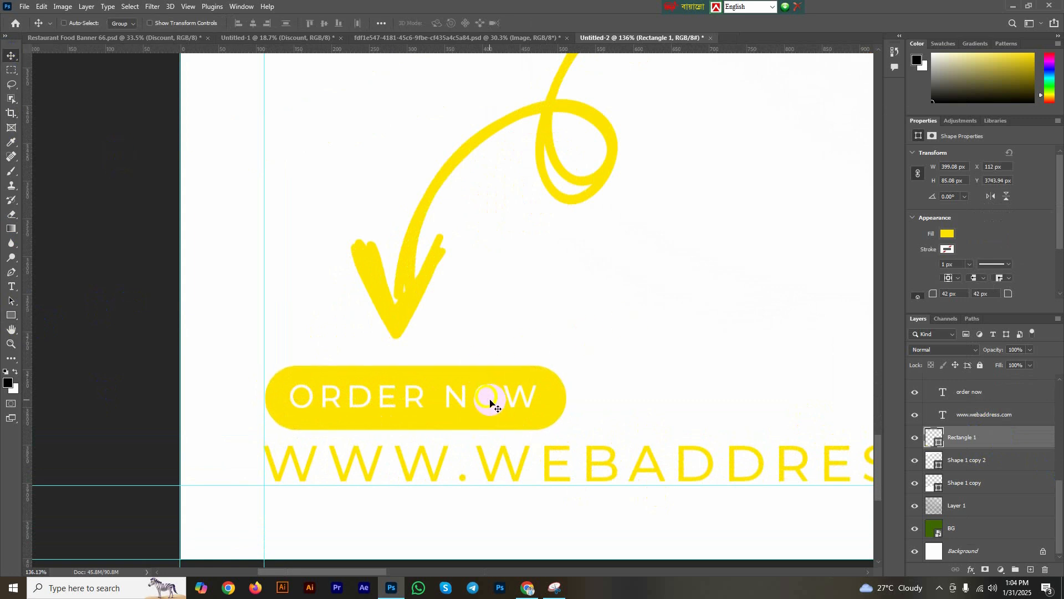
scroll(638, 375, down, 10)
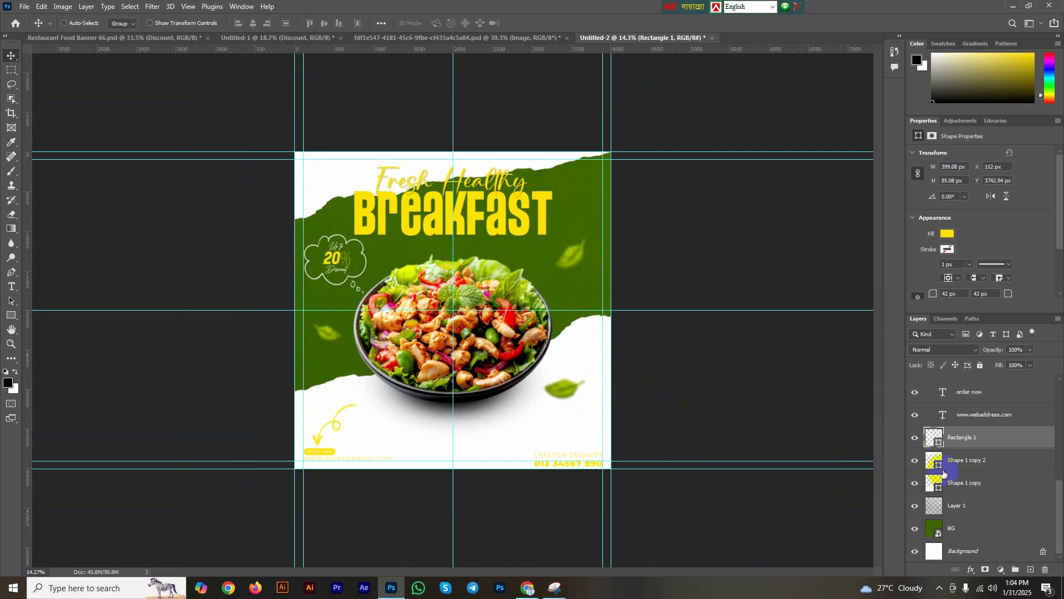
scroll(940, 443, up, 5)
scroll(941, 431, up, 3)
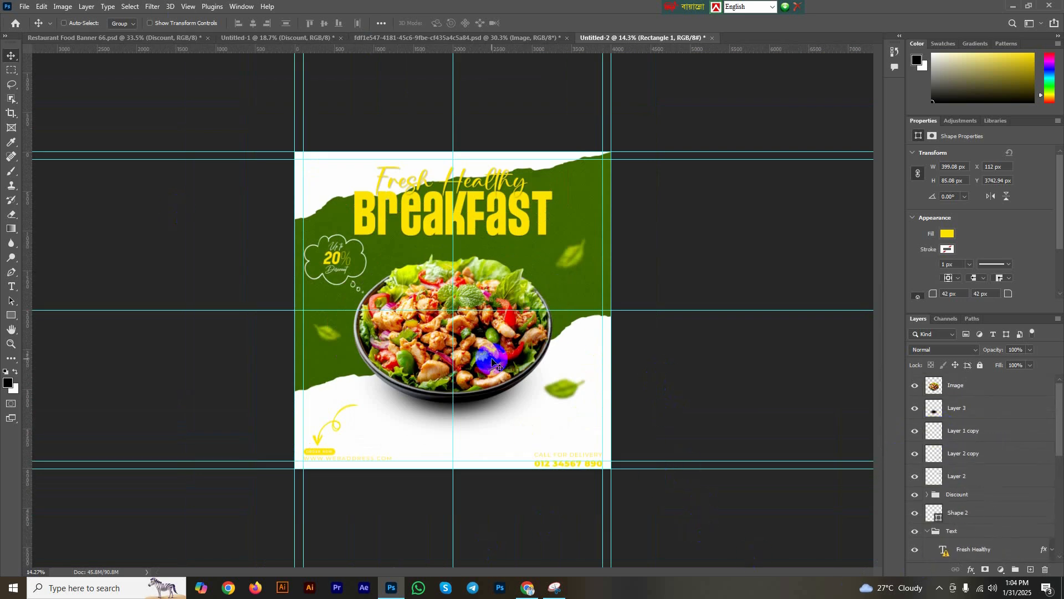
scroll(523, 240, up, 3)
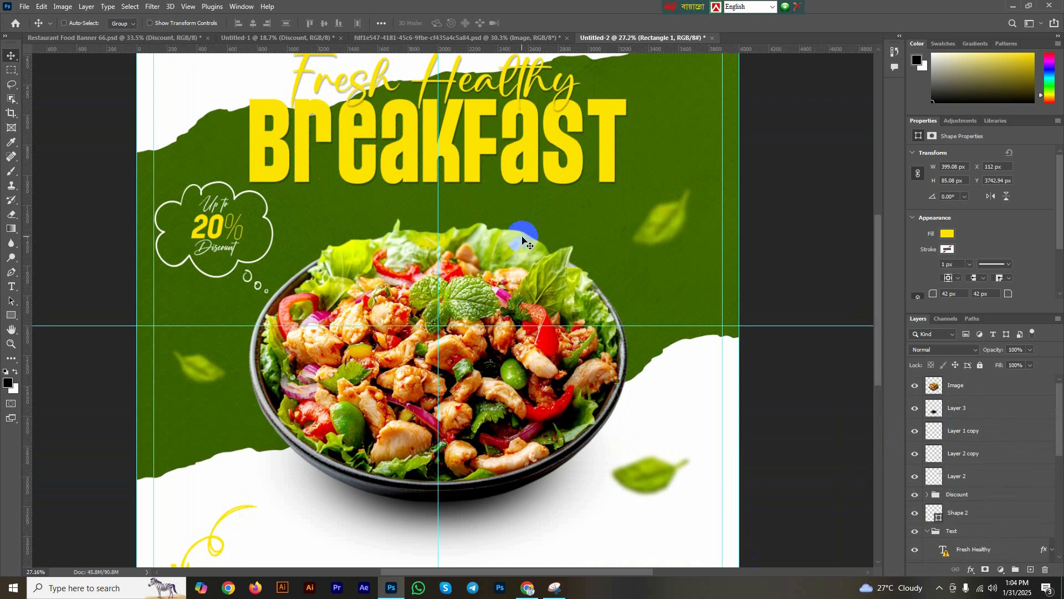
scroll(522, 240, down, 2)
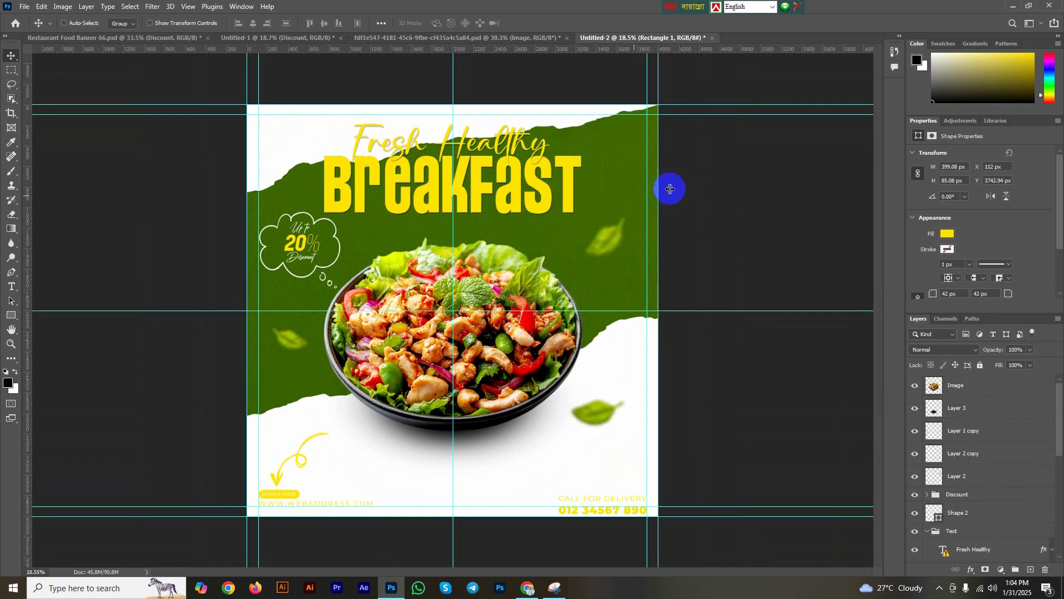